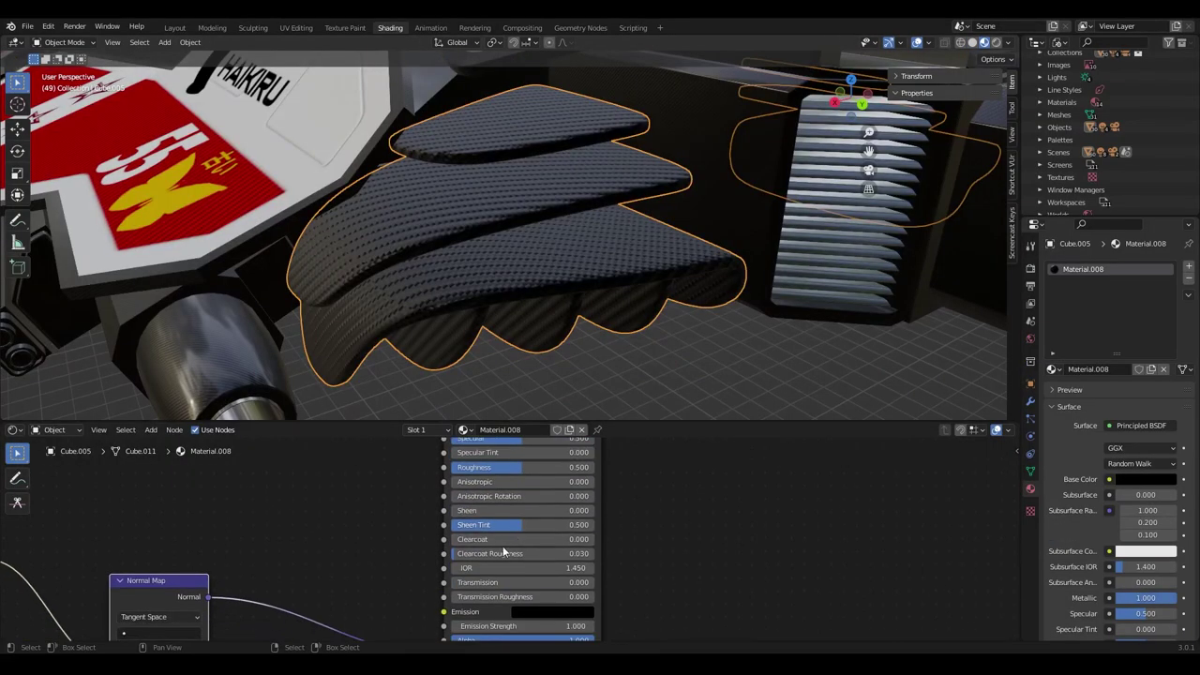
Set the Clearcoat of the carbon-fibre part's Principled BSDF material to 1.
{"action": "double_click", "coordinate": [525, 539]}
{"action": "type", "text": "1"}
{"action": "key", "text": "Return"}
{"action": "middle_click_drag", "start_coordinate": [657, 308], "coordinate": [488, 277]}
{"action": "scroll", "coordinate": [525, 318], "scroll_direction": "up", "scroll_amount": 4}
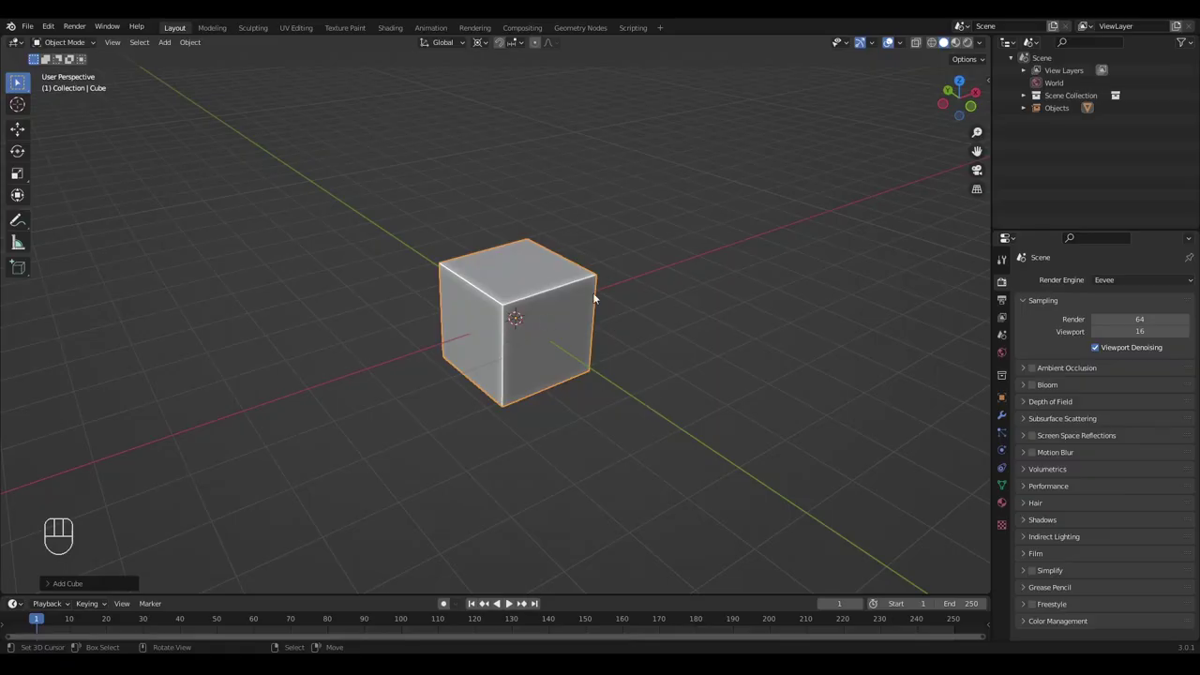
Delete the cube and add a plane in its place.
{"action": "key", "text": "x"}
{"action": "left_click", "coordinate": [594, 299]}
{"action": "middle_click_drag", "start_coordinate": [594, 301], "coordinate": [584, 362]}
{"action": "key", "text": "shift+a"}
{"action": "mouse_move", "coordinate": [562, 335]}
{"action": "left_click", "coordinate": [620, 335]}
Move one side edge of the plane 1 m along X to the centre line, leaving a half-width strip.
{"action": "key", "text": "Tab"}
{"action": "middle_click_drag", "start_coordinate": [466, 344], "coordinate": [433, 333]}
{"action": "scroll", "coordinate": [451, 358], "scroll_direction": "down", "scroll_amount": 1}
{"action": "right_click", "coordinate": [429, 326]}
{"action": "key", "text": "g"}
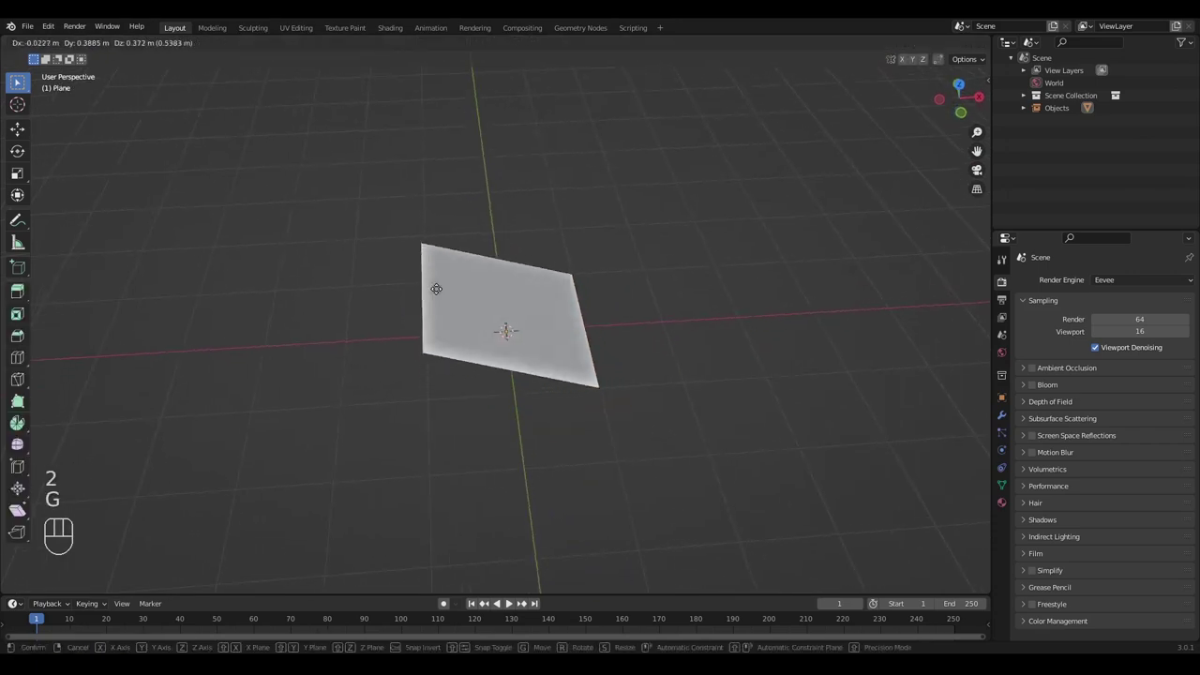
{"action": "right_click", "coordinate": [423, 292]}
{"action": "key", "text": "g"}
{"action": "key", "text": "x"}
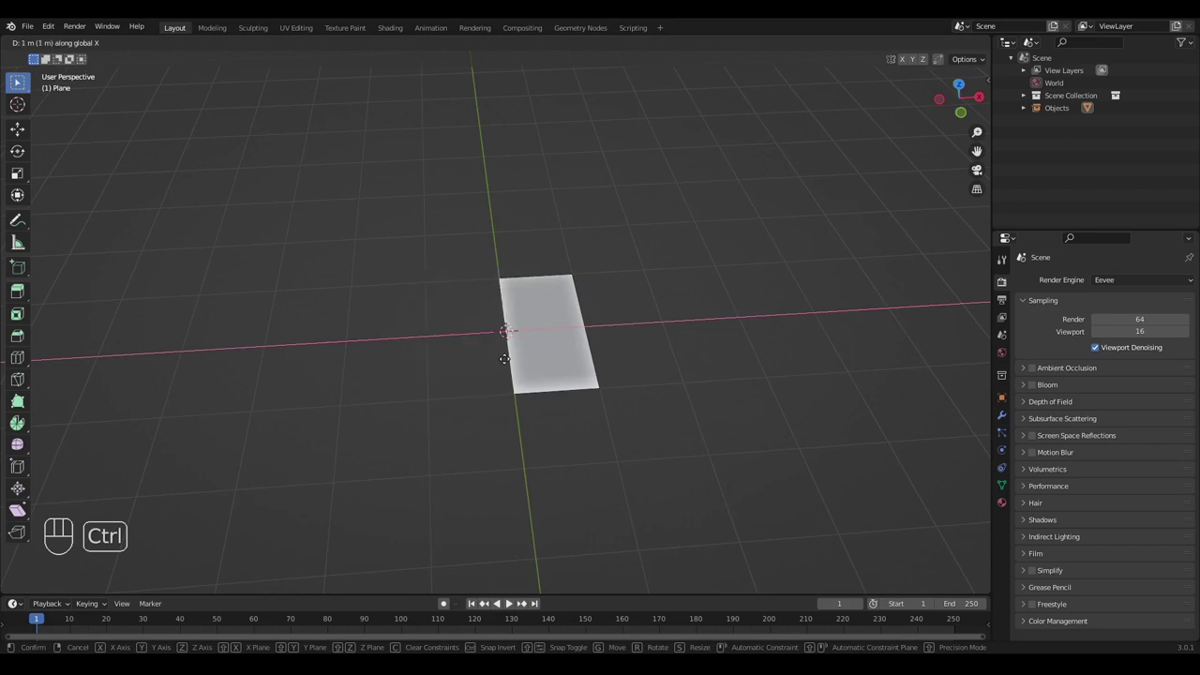
{"action": "left_click", "coordinate": [514, 352]}
Add a centred loop cut across the strip, halfway along its length.
{"action": "middle_click_drag", "start_coordinate": [514, 352], "coordinate": [543, 399]}
{"action": "scroll", "coordinate": [544, 399], "scroll_direction": "up", "scroll_amount": 1}
{"action": "key", "text": "3"}
{"action": "middle_click_drag", "start_coordinate": [494, 298], "coordinate": [532, 309]}
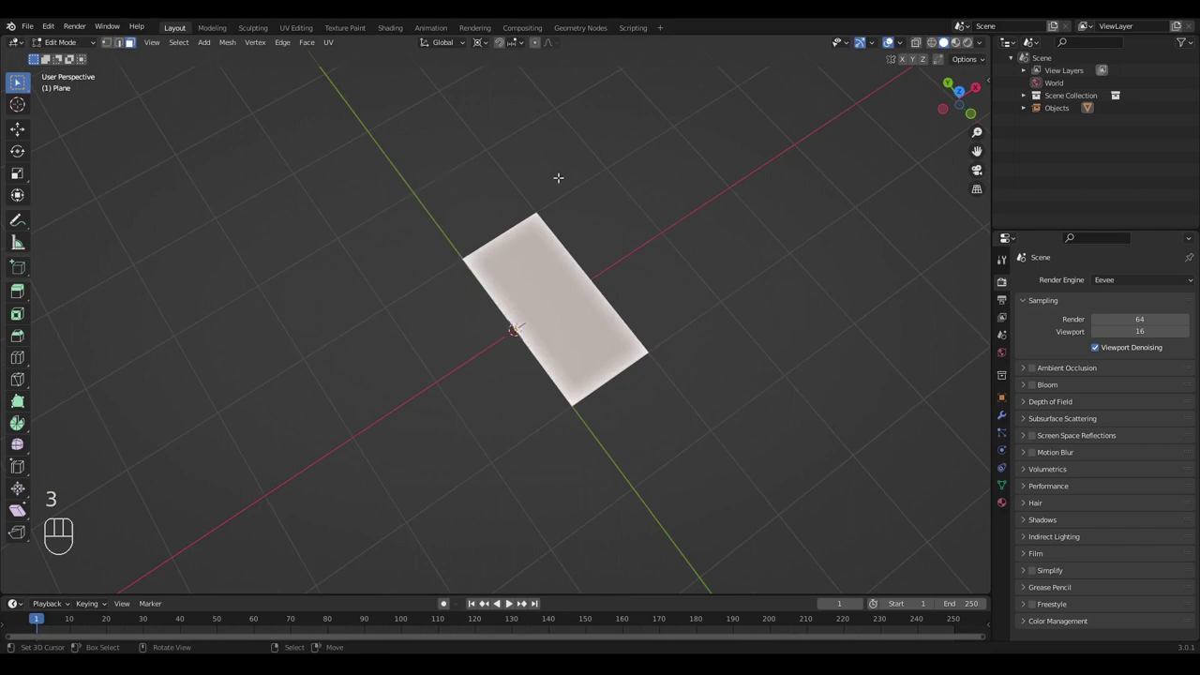
{"action": "middle_click_drag", "start_coordinate": [521, 236], "coordinate": [576, 229]}
{"action": "middle_click_drag", "start_coordinate": [609, 305], "coordinate": [558, 293]}
{"action": "key", "text": "ctrl+r"}
{"action": "scroll", "coordinate": [558, 293], "scroll_direction": "up", "scroll_amount": 1}
{"action": "left_click", "coordinate": [551, 298]}
{"action": "right_click", "coordinate": [552, 298]}
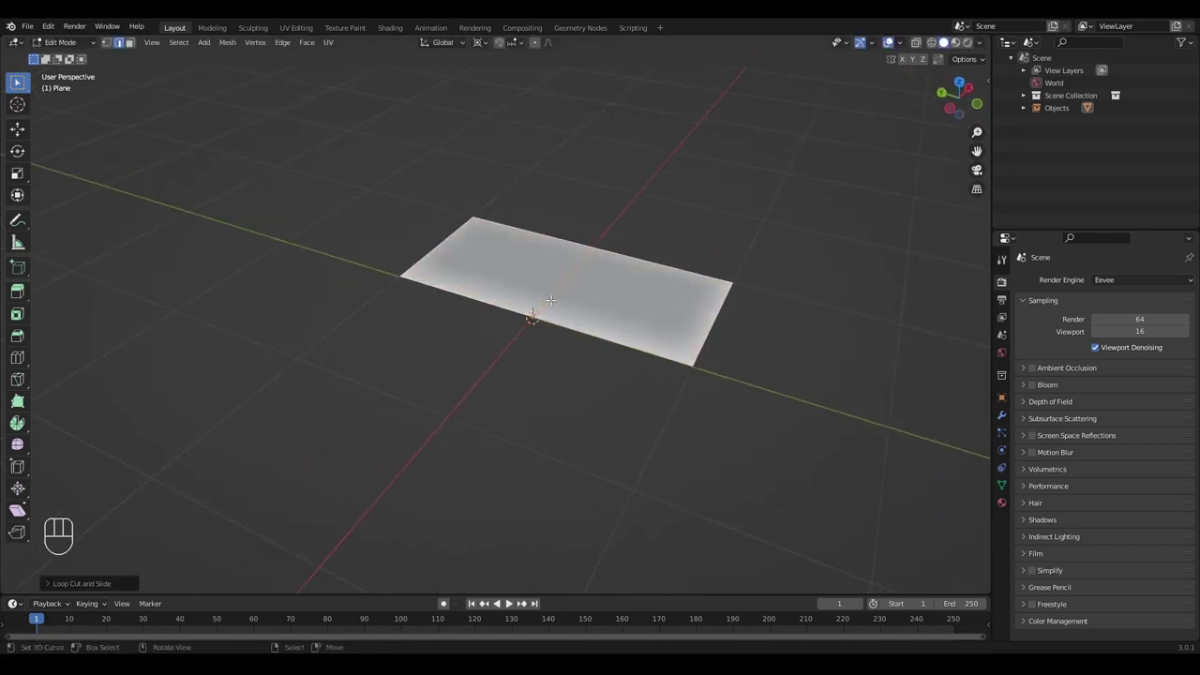
Raise the middle edge of the strip along Z and bevel it with multiple segments into a smooth arch.
{"action": "key", "text": "g"}
{"action": "key", "text": "z"}
{"action": "left_click", "coordinate": [570, 308]}
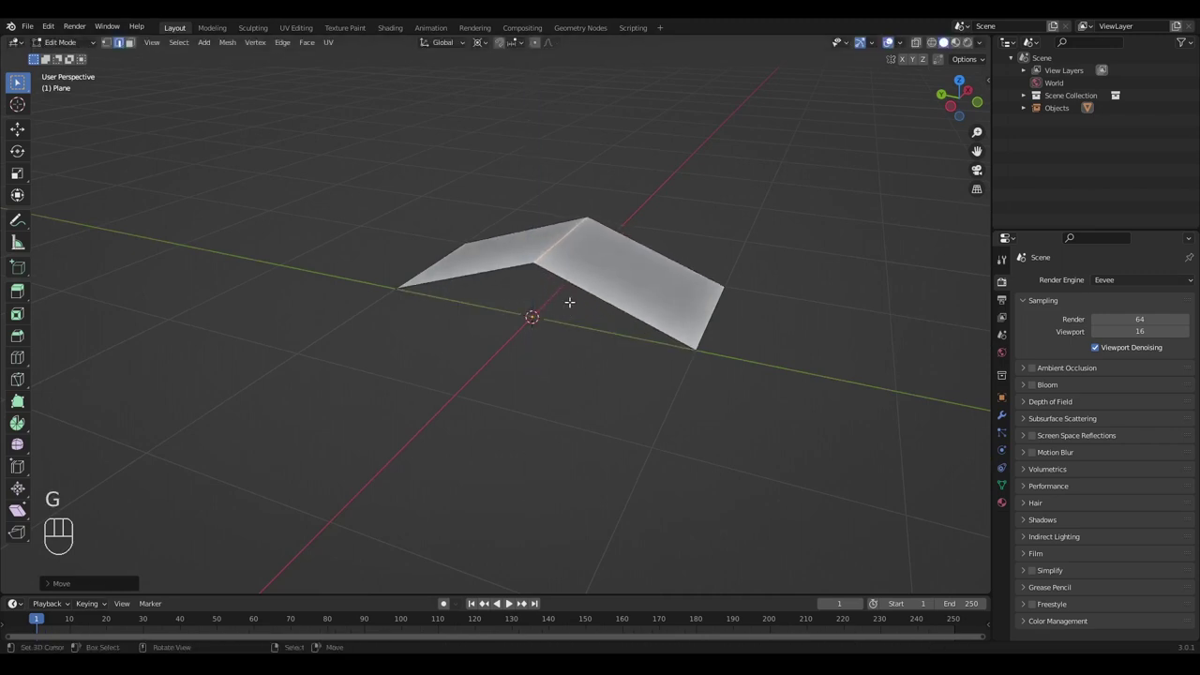
{"action": "key", "text": "ctrl+b"}
{"action": "scroll", "coordinate": [627, 346], "scroll_direction": "up", "scroll_amount": 9}
{"action": "left_click", "coordinate": [737, 429]}
{"action": "middle_click_drag", "start_coordinate": [737, 429], "coordinate": [241, 94]}
Apply smooth shading to the arched strip.
{"action": "key", "text": "Tab"}
{"action": "left_click", "coordinate": [189, 42]}
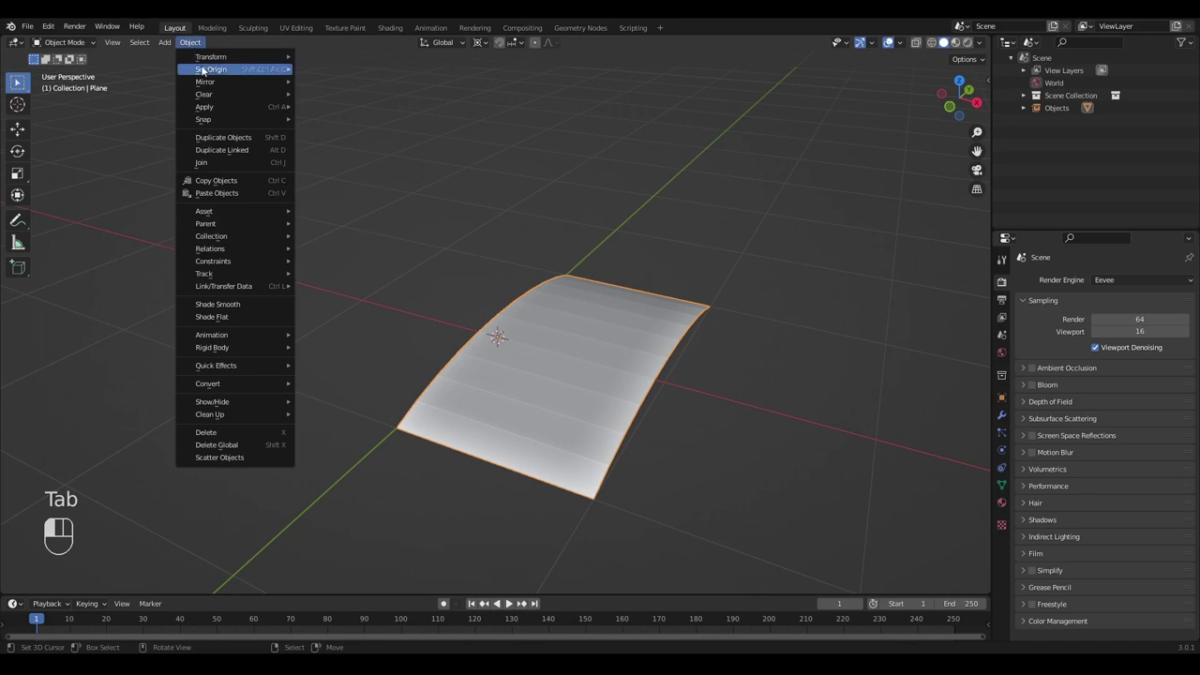
{"action": "left_click", "coordinate": [242, 307]}
{"action": "scroll", "coordinate": [544, 321], "scroll_direction": "down", "scroll_amount": 3}
{"action": "middle_click_drag", "start_coordinate": [543, 322], "coordinate": [623, 382]}
Snap the 3D cursor to the strip's near corner vertex on the Y axis and use the 3D cursor as pivot point.
{"action": "key", "text": "Tab"}
{"action": "key", "text": "1"}
{"action": "right_click", "coordinate": [476, 437]}
{"action": "middle_click_drag", "start_coordinate": [476, 437], "coordinate": [513, 409]}
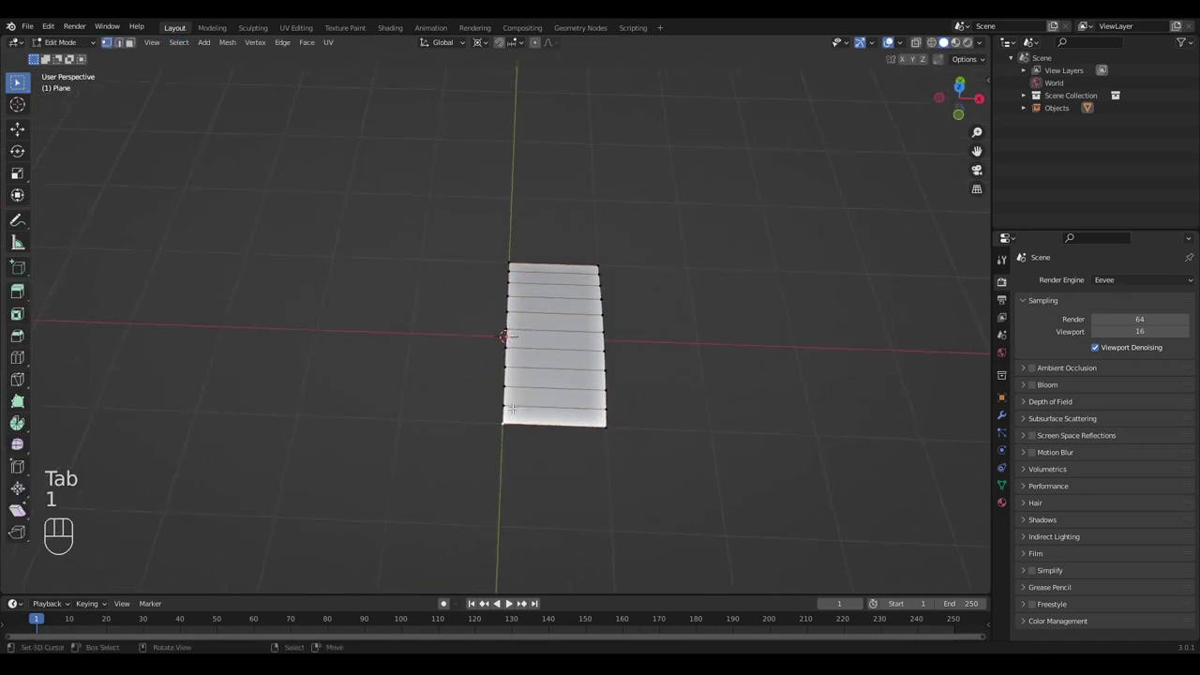
{"action": "key", "text": "shift+s"}
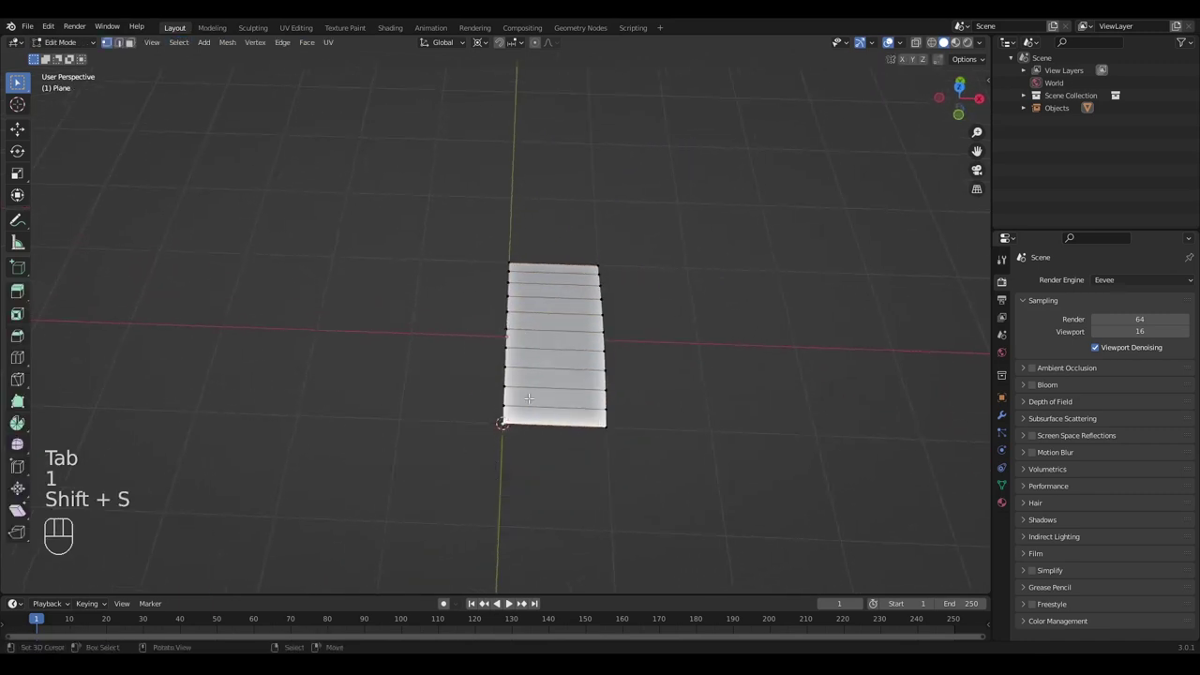
{"action": "left_click", "coordinate": [478, 42]}
{"action": "left_click", "coordinate": [498, 73]}
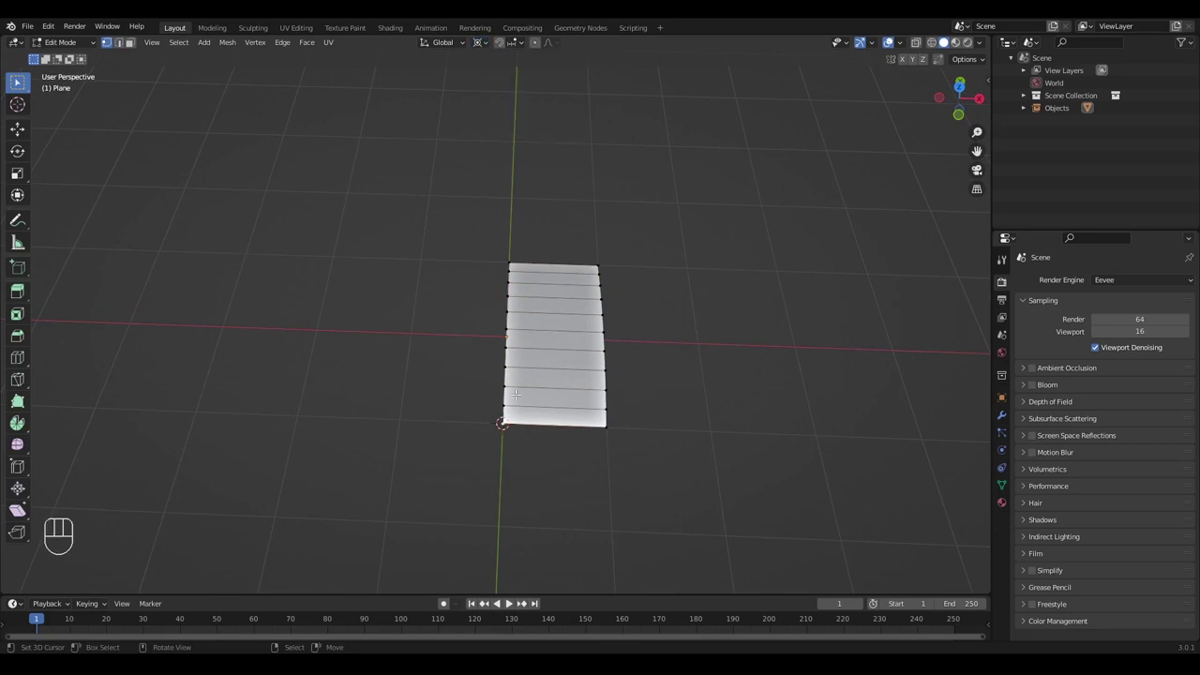
{"action": "key", "text": "Tab"}
{"action": "key", "text": "r"}
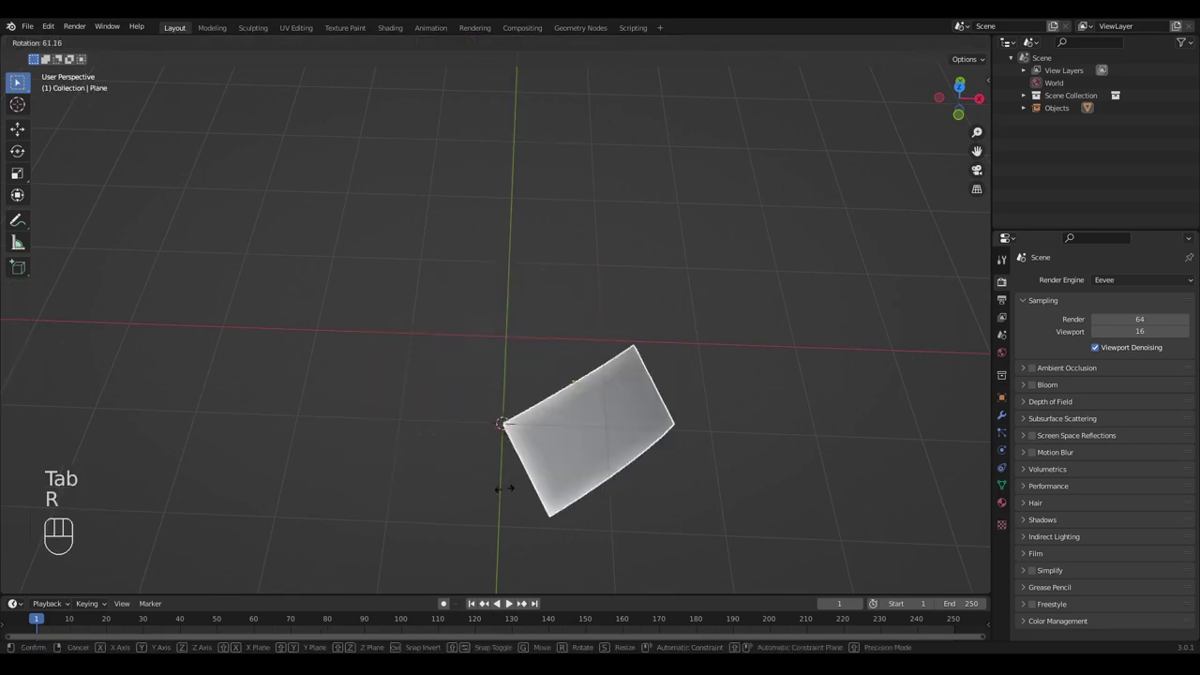
{"action": "right_click", "coordinate": [494, 440]}
{"action": "middle_click_drag", "start_coordinate": [511, 428], "coordinate": [548, 391]}
Duplicate the strip's whole mesh in place and rotate the copy a quarter turn about the 3D cursor, forming an L-shaped pair.
{"action": "key", "text": "Tab"}
{"action": "key", "text": "a"}
{"action": "key", "text": "shift+d"}
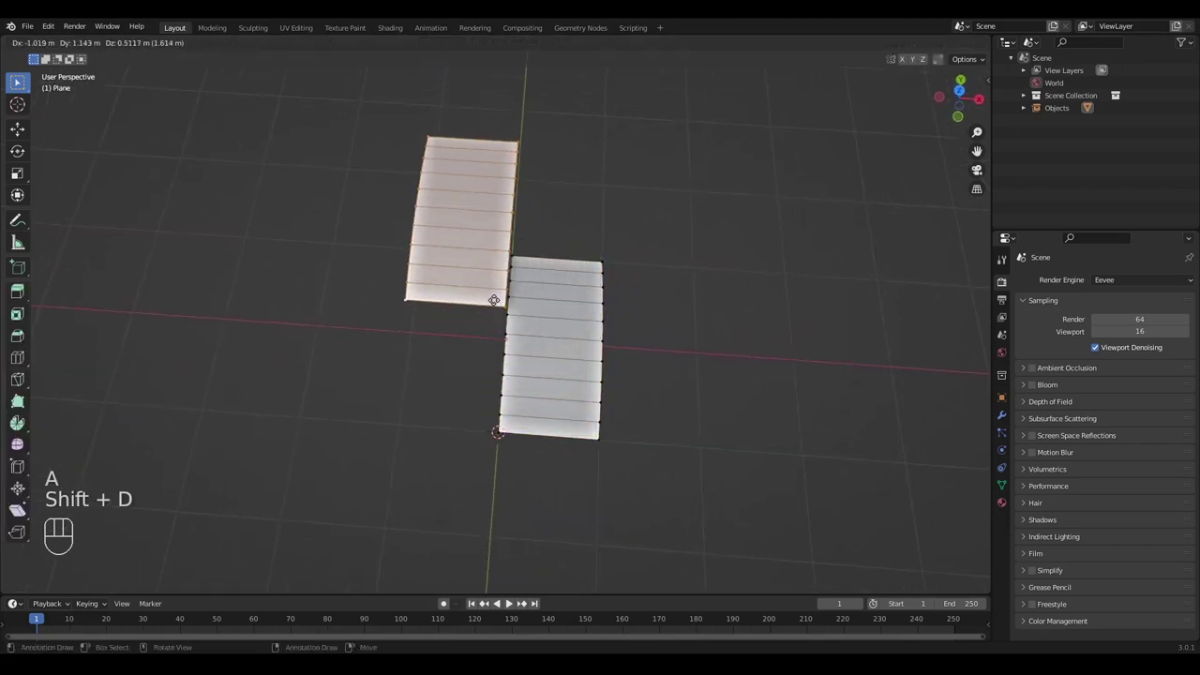
{"action": "right_click", "coordinate": [531, 340]}
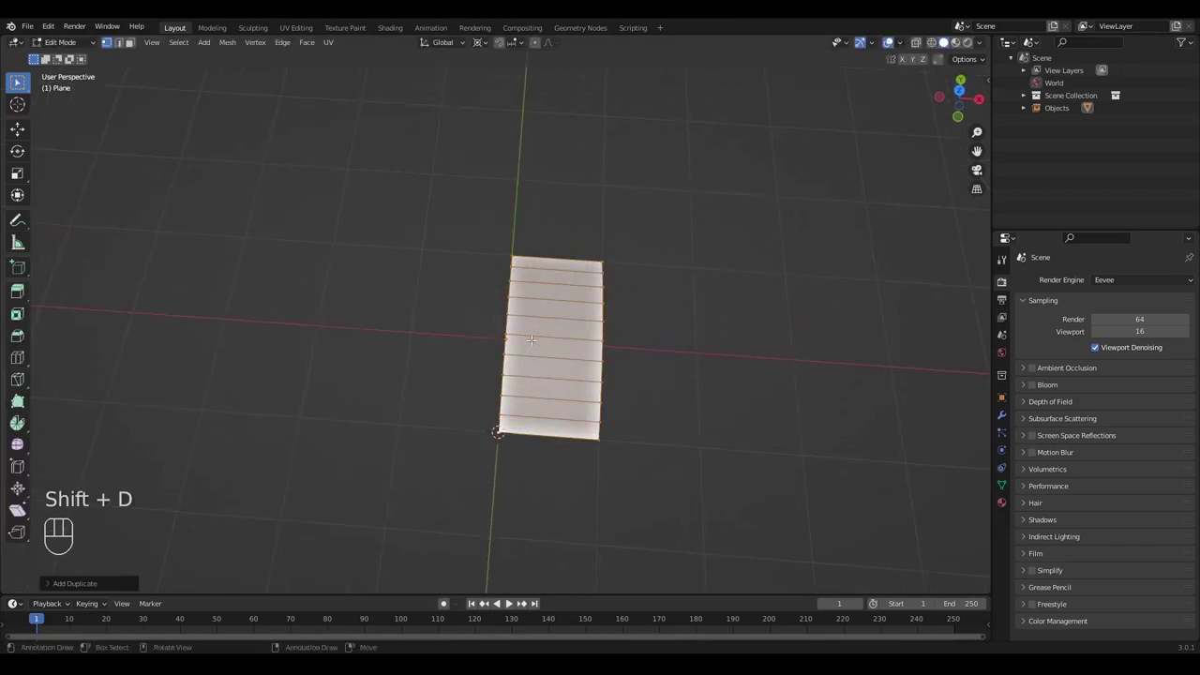
{"action": "key", "text": "r"}
{"action": "left_click", "coordinate": [606, 370]}
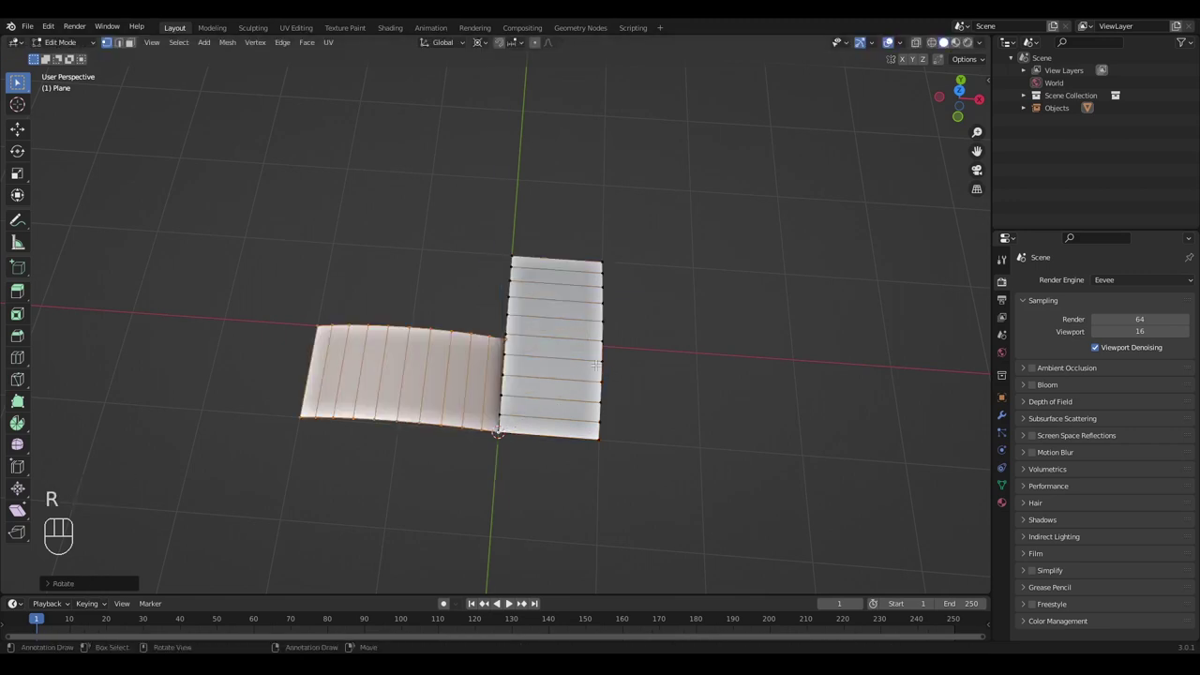
{"action": "key", "text": "Tab"}
Duplicate the strip pair repeatedly along a diagonal within the XY plane to build a stepped row of interlocking strips.
{"action": "middle_click_drag", "start_coordinate": [554, 375], "coordinate": [434, 377]}
{"action": "scroll", "coordinate": [434, 377], "scroll_direction": "down", "scroll_amount": 2}
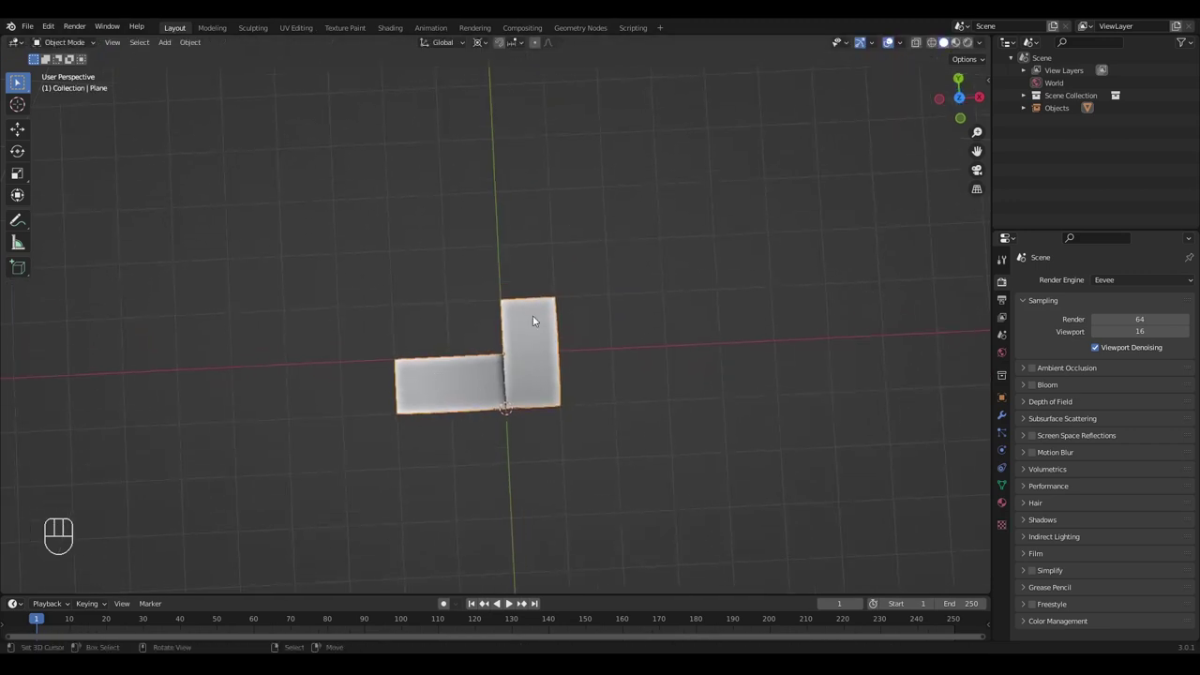
{"action": "middle_click_drag", "start_coordinate": [563, 375], "coordinate": [574, 381], "text": "shift"}
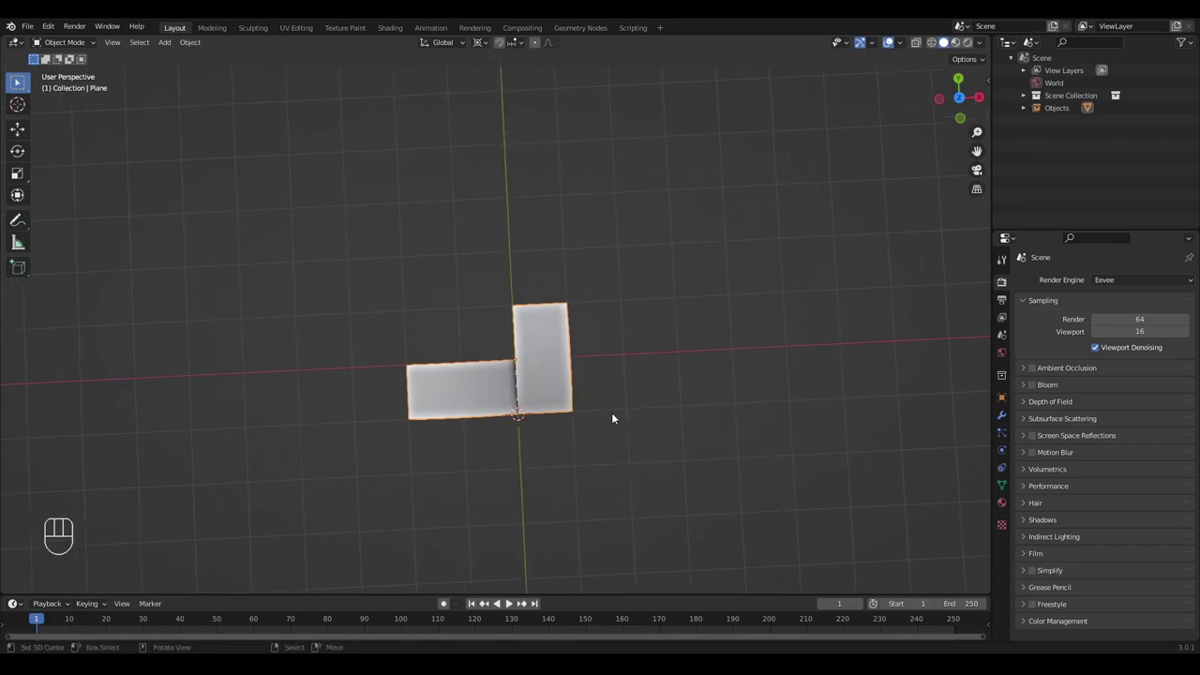
{"action": "key", "text": "shift+d"}
{"action": "key", "text": "g"}
{"action": "left_click", "coordinate": [554, 369]}
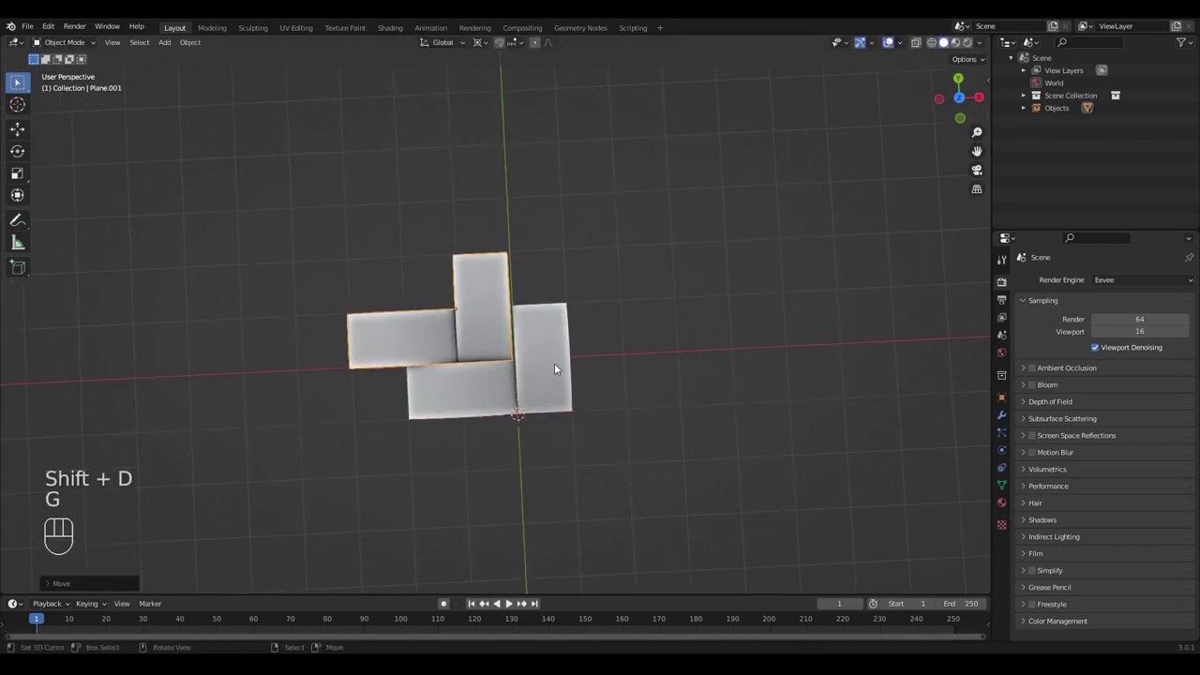
{"action": "key", "text": "shift+d"}
{"action": "key", "text": "g"}
{"action": "left_click", "coordinate": [520, 339]}
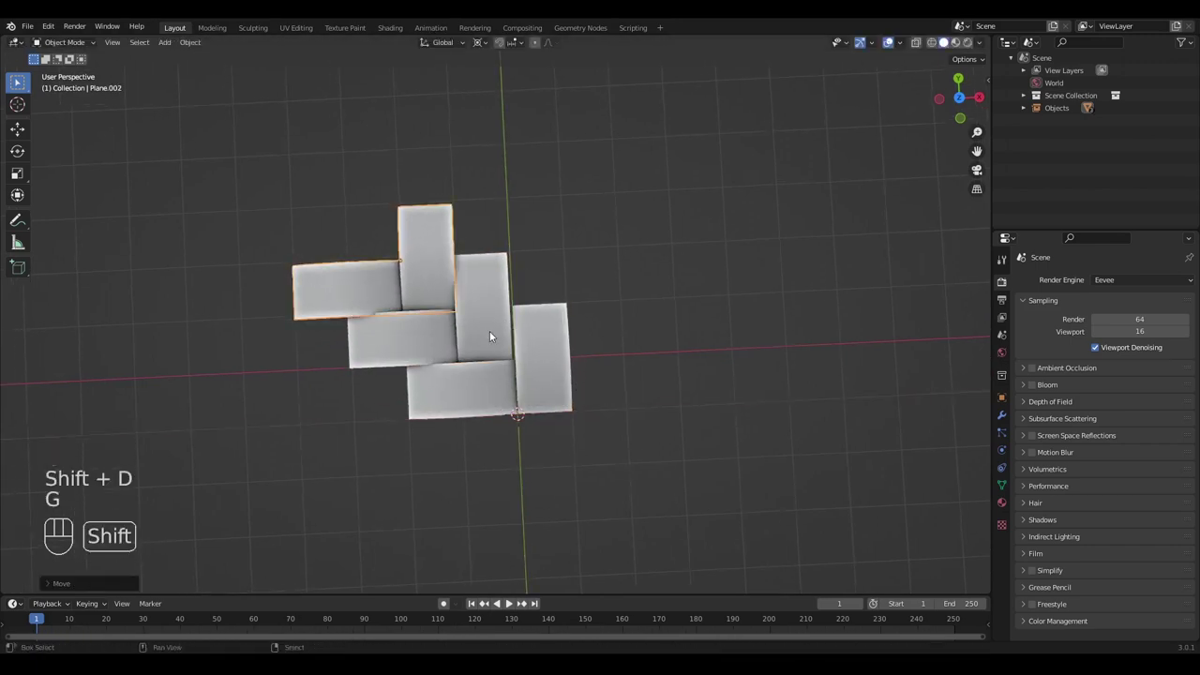
{"action": "key", "text": "shift+d"}
{"action": "key", "text": "g"}
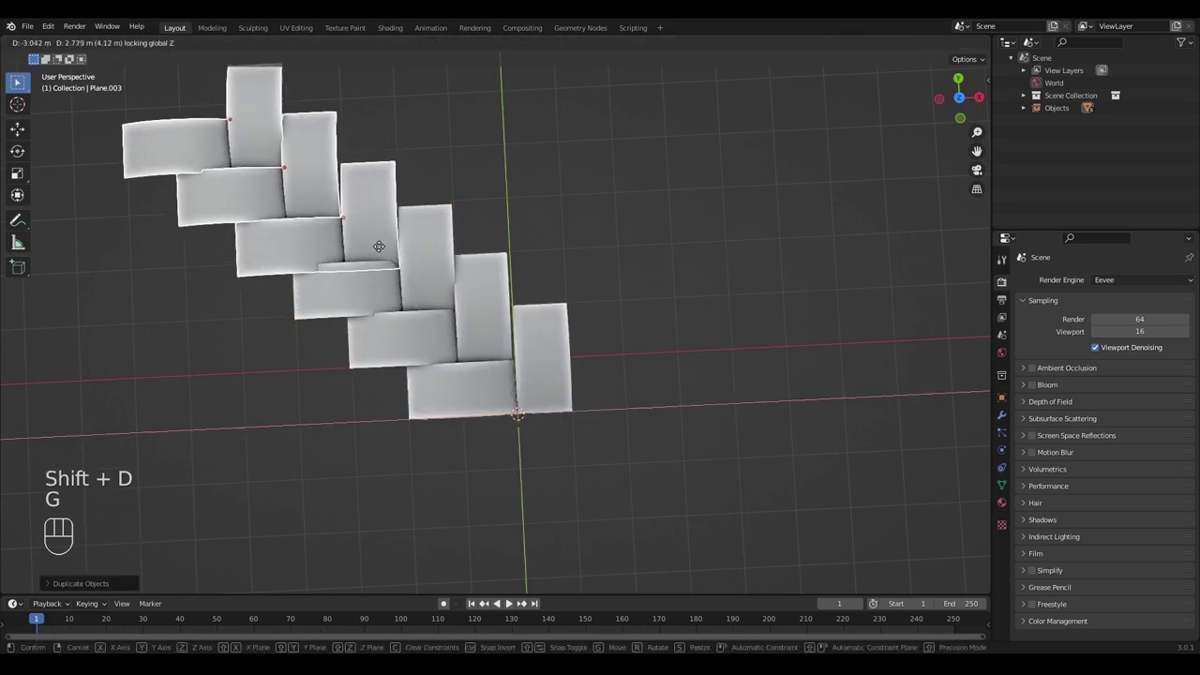
{"action": "left_click", "coordinate": [382, 249]}
Select the whole diagonal row of strips and duplicate it twice alongside itself in the XY plane to extend the weave.
{"action": "left_click", "coordinate": [425, 278], "text": "shift"}
{"action": "left_click", "coordinate": [482, 325], "text": "shift"}
{"action": "left_click", "coordinate": [538, 374], "text": "shift"}
{"action": "scroll", "coordinate": [538, 375], "scroll_direction": "down", "scroll_amount": 3}
{"action": "key", "text": "shift+d"}
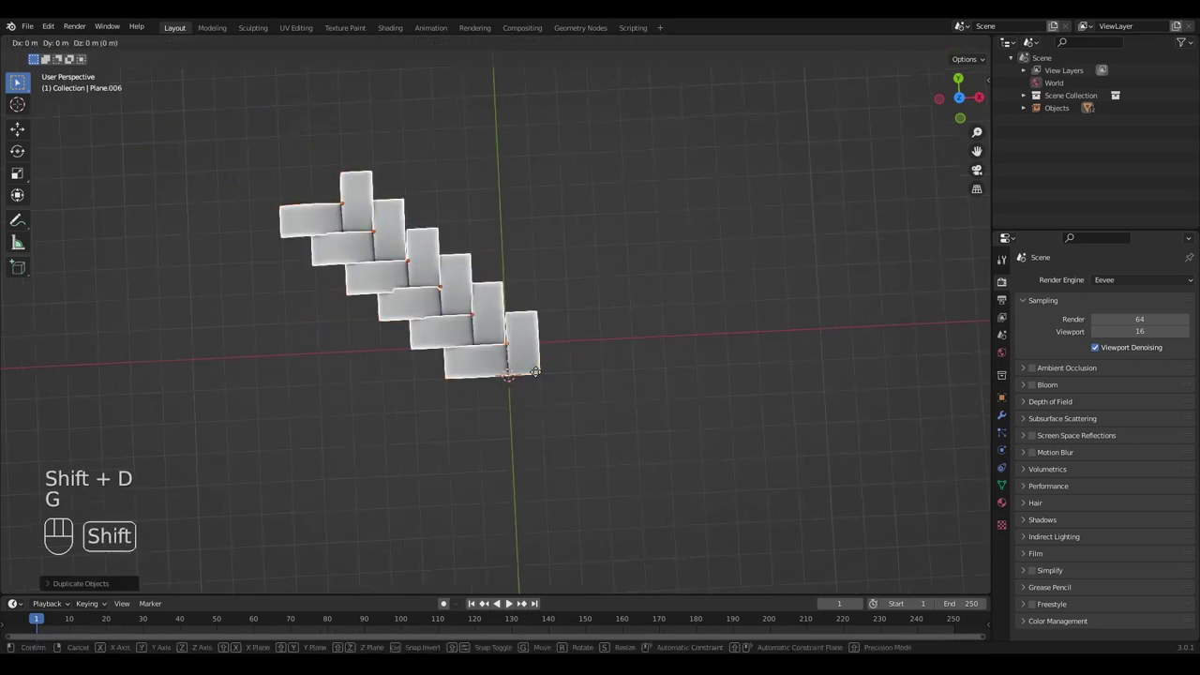
{"action": "key", "text": "shift+z"}
{"action": "left_click", "coordinate": [595, 328]}
{"action": "key", "text": "shift+d"}
{"action": "key", "text": "g"}
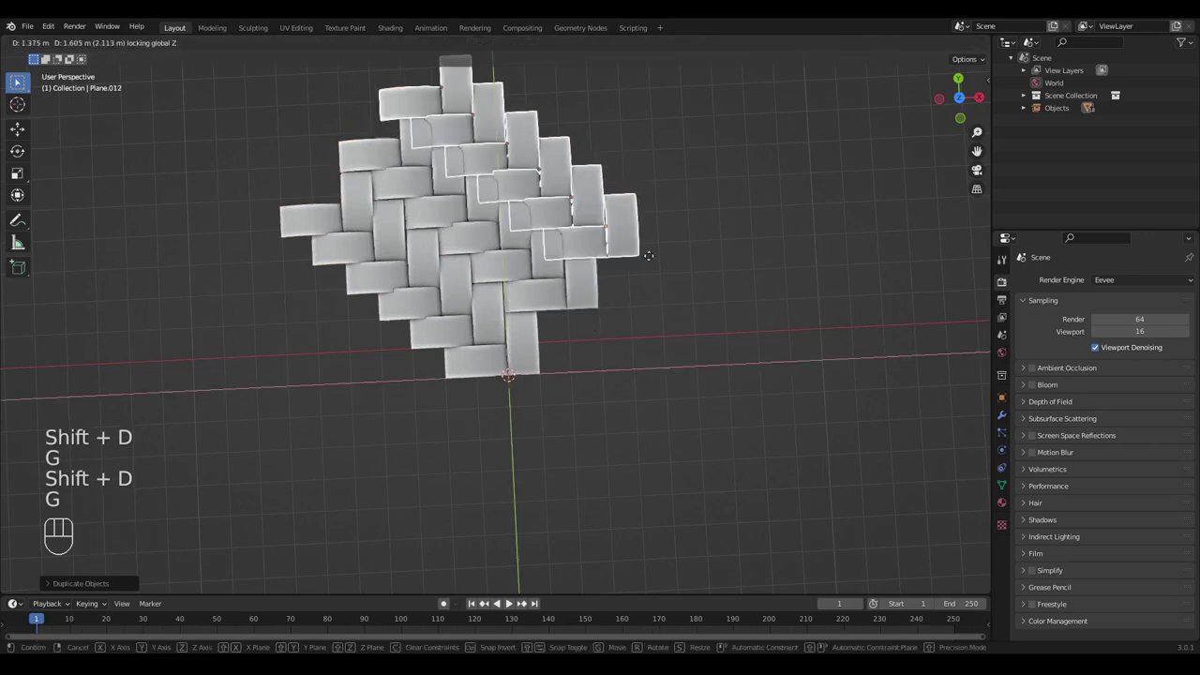
{"action": "left_click", "coordinate": [654, 254]}
Delete all the duplicated strips, keeping only the original L-shaped pair.
{"action": "scroll", "coordinate": [652, 264], "scroll_direction": "down", "scroll_amount": 2}
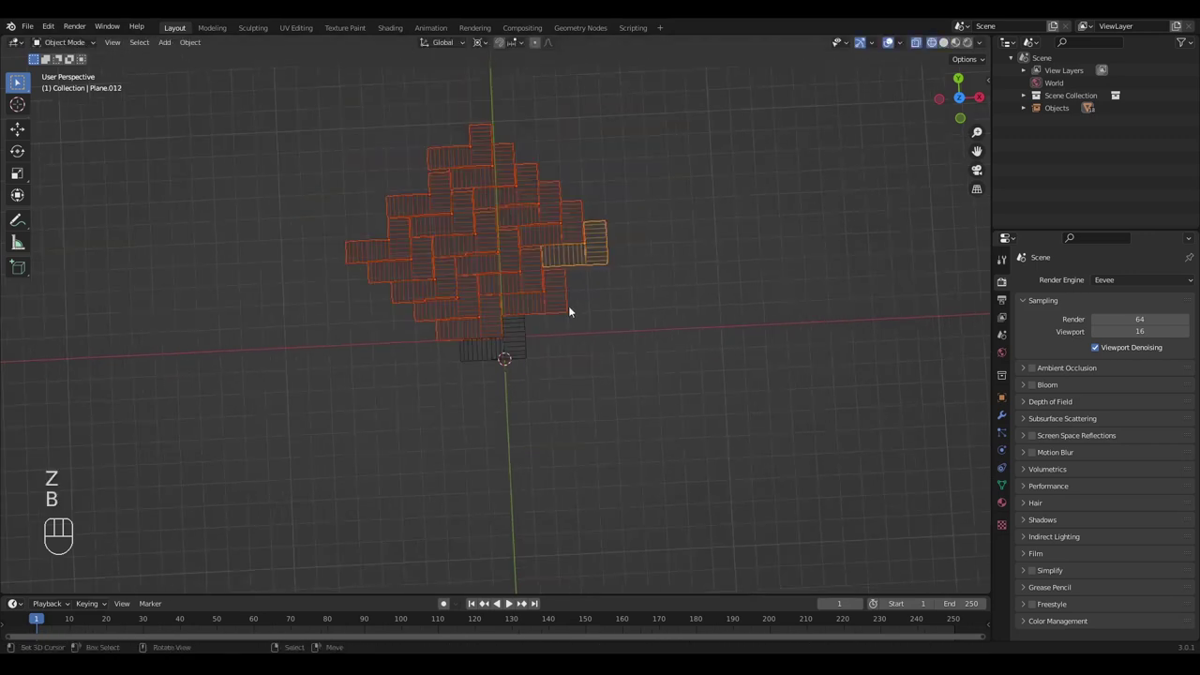
{"action": "scroll", "coordinate": [546, 319], "scroll_direction": "up", "scroll_amount": 1}
{"action": "key", "text": "x"}
{"action": "left_click", "coordinate": [547, 328]}
{"action": "key", "text": "z"}
{"action": "scroll", "coordinate": [546, 316], "scroll_direction": "up", "scroll_amount": 4}
{"action": "middle_click_drag", "start_coordinate": [546, 316], "coordinate": [511, 305]}
{"action": "scroll", "coordinate": [482, 302], "scroll_direction": "down", "scroll_amount": 1}
{"action": "scroll", "coordinate": [512, 351], "scroll_direction": "up", "scroll_amount": 4}
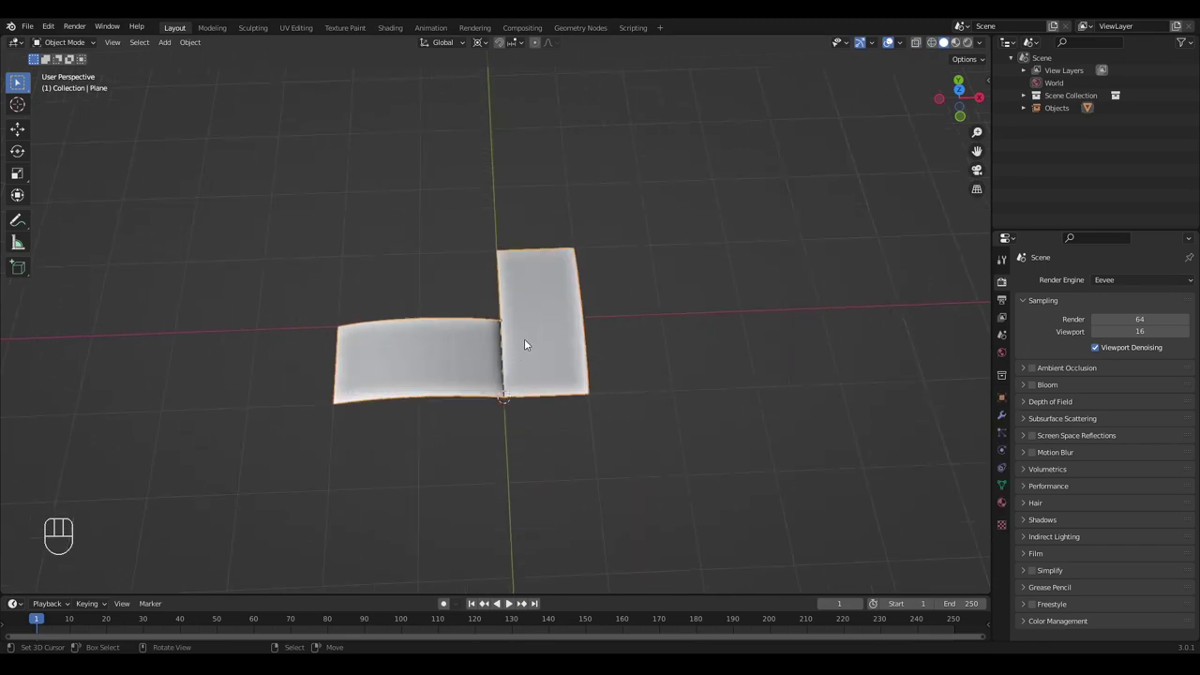
Add an Array modifier to the strip pair and switch it from Relative Offset to Constant Offset.
{"action": "middle_click_drag", "start_coordinate": [525, 343], "coordinate": [525, 324]}
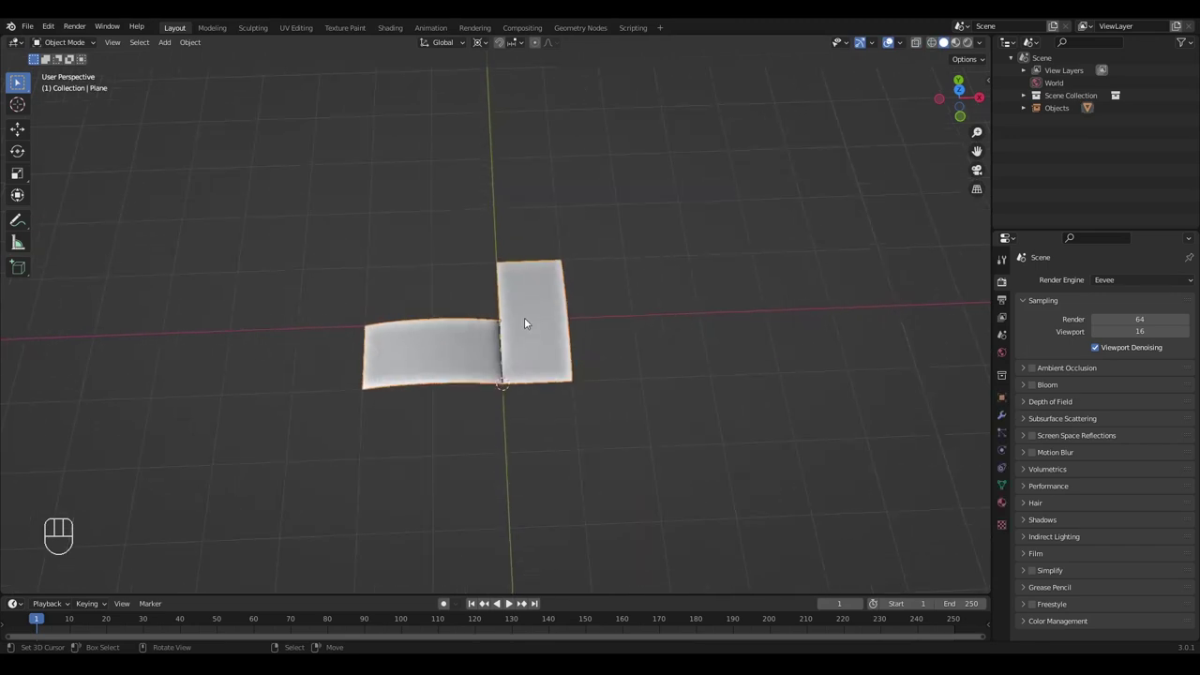
{"action": "left_click", "coordinate": [1000, 416]}
{"action": "left_click", "coordinate": [1037, 280]}
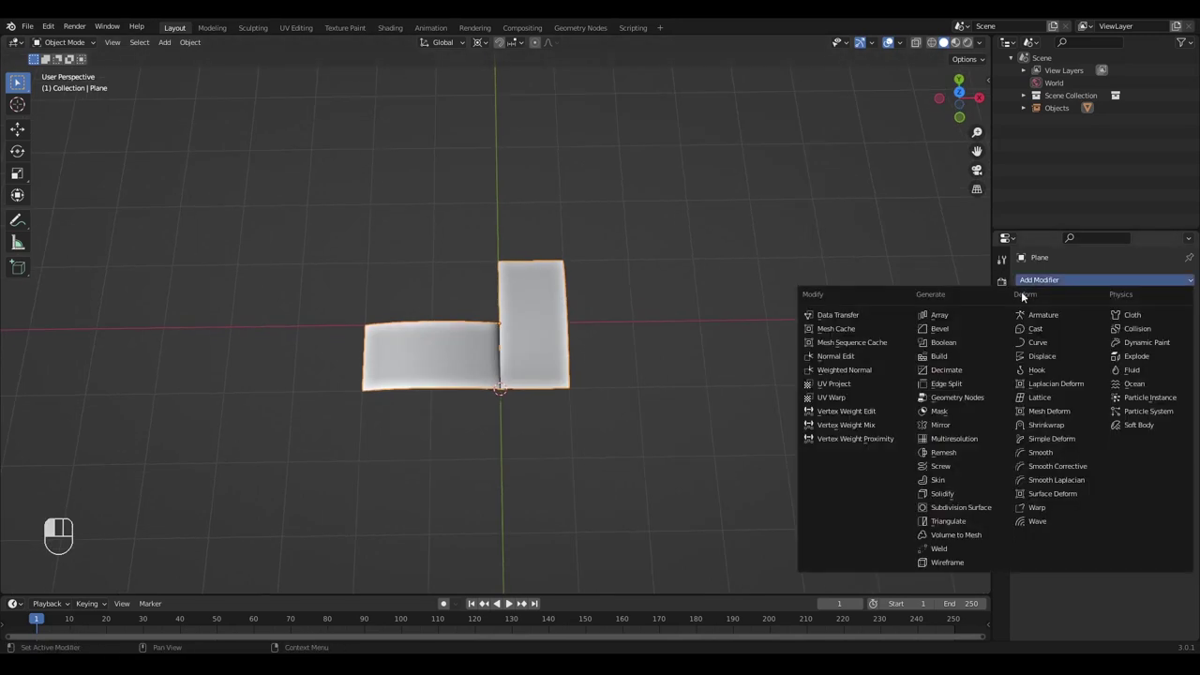
{"action": "left_click", "coordinate": [919, 315]}
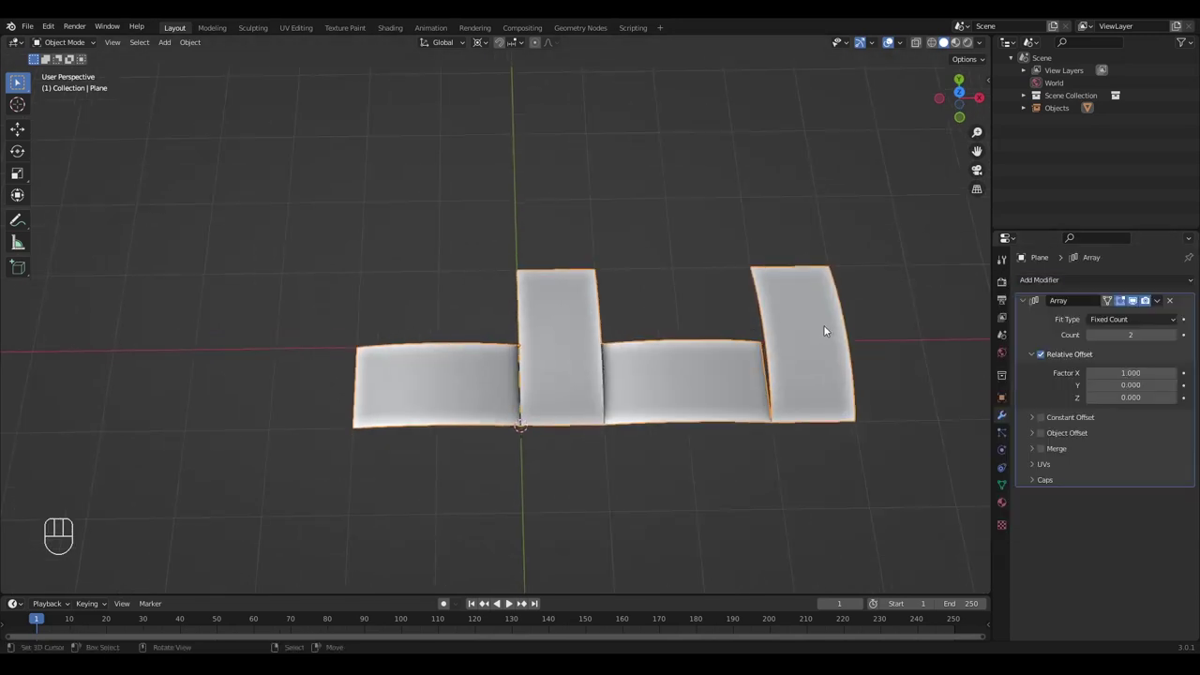
{"action": "left_click", "coordinate": [1041, 355]}
{"action": "left_click", "coordinate": [1031, 354]}
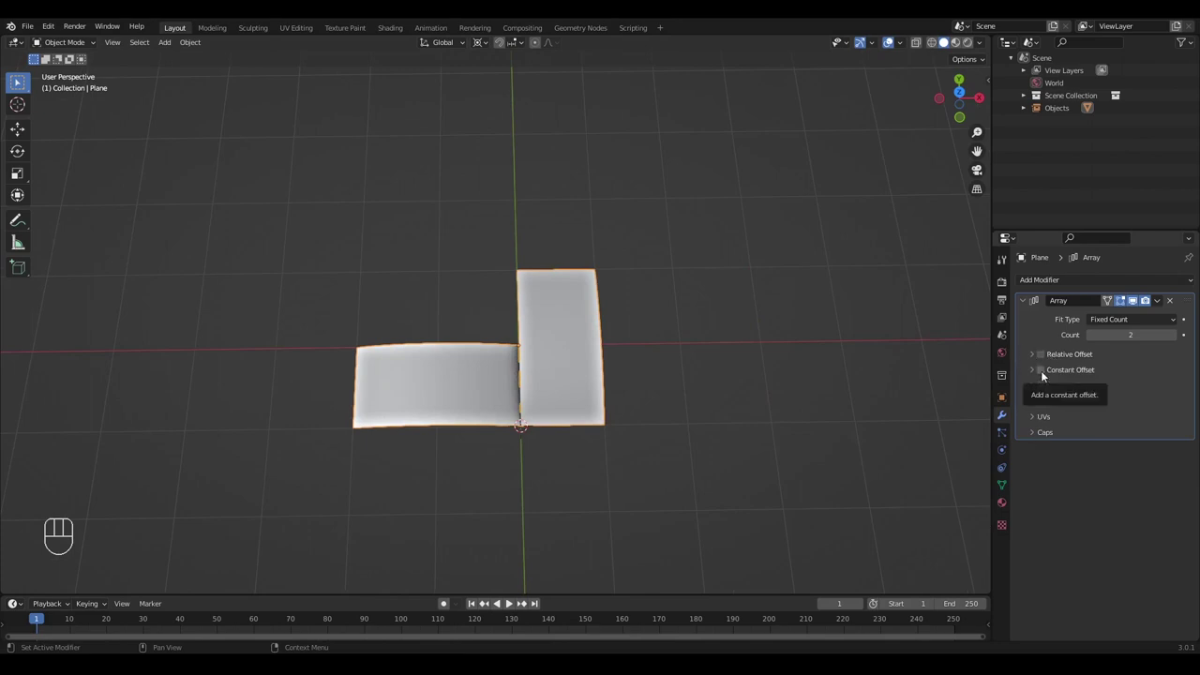
{"action": "left_click", "coordinate": [1041, 370]}
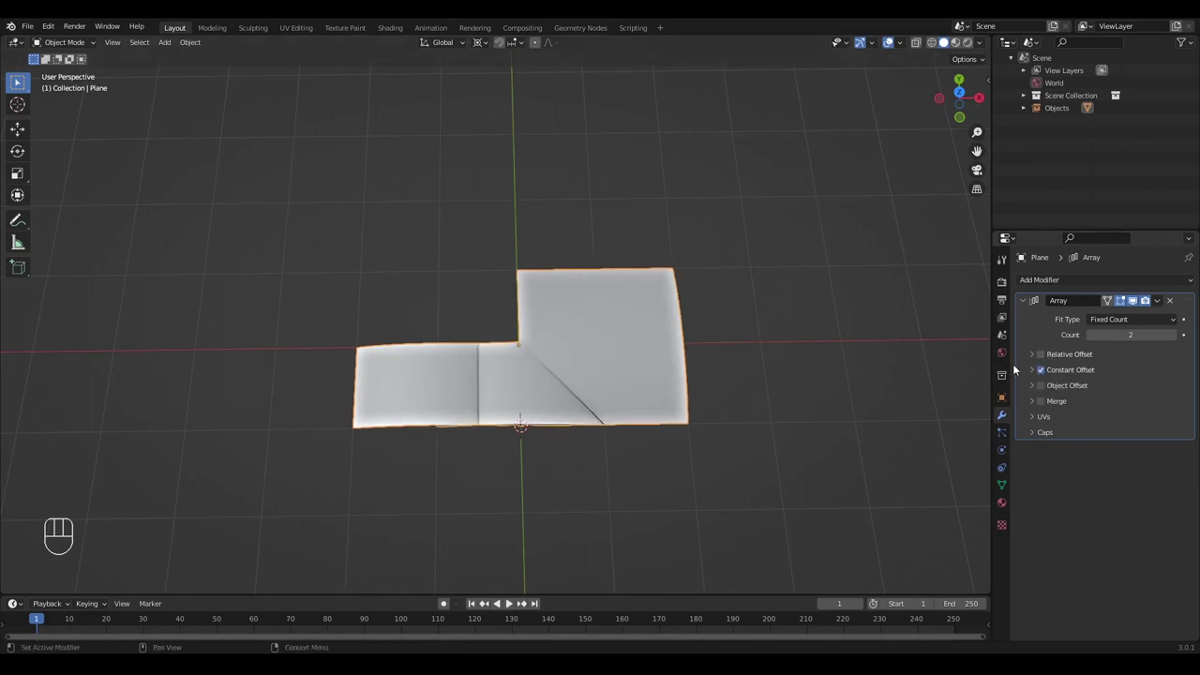
{"action": "left_click", "coordinate": [1032, 370]}
Set the array's constant offset Y distance to 1 m and check how the copies overlap in wireframe.
{"action": "middle_click_drag", "start_coordinate": [688, 361], "coordinate": [693, 363]}
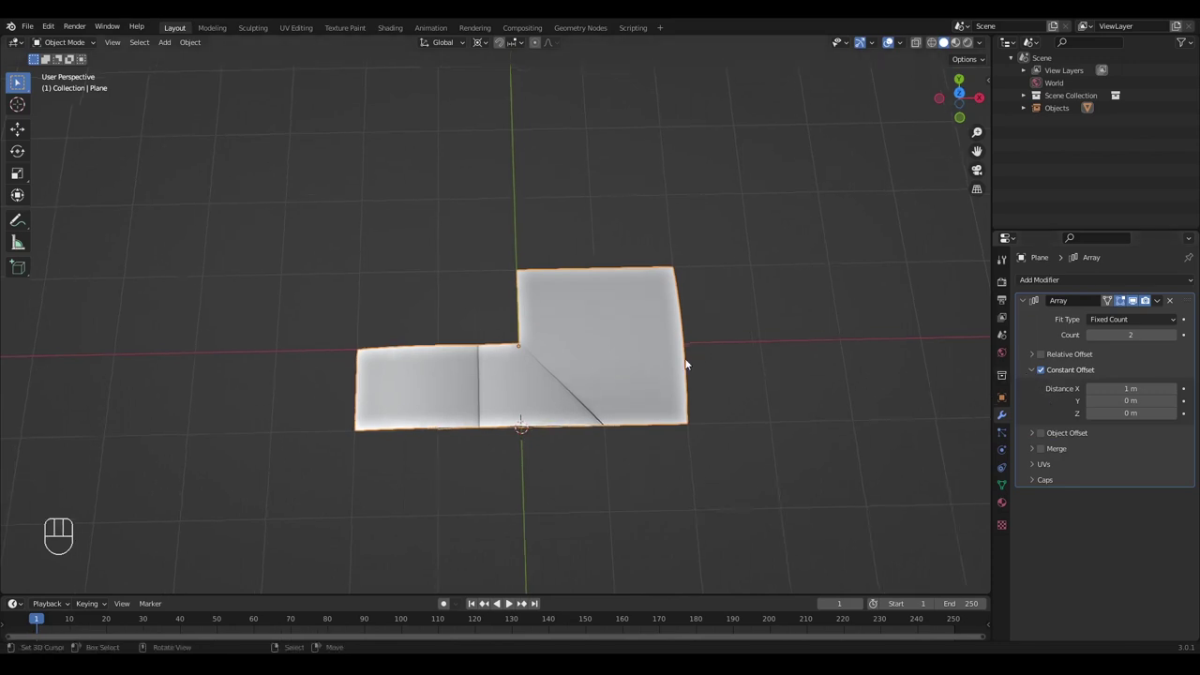
{"action": "key", "text": "z"}
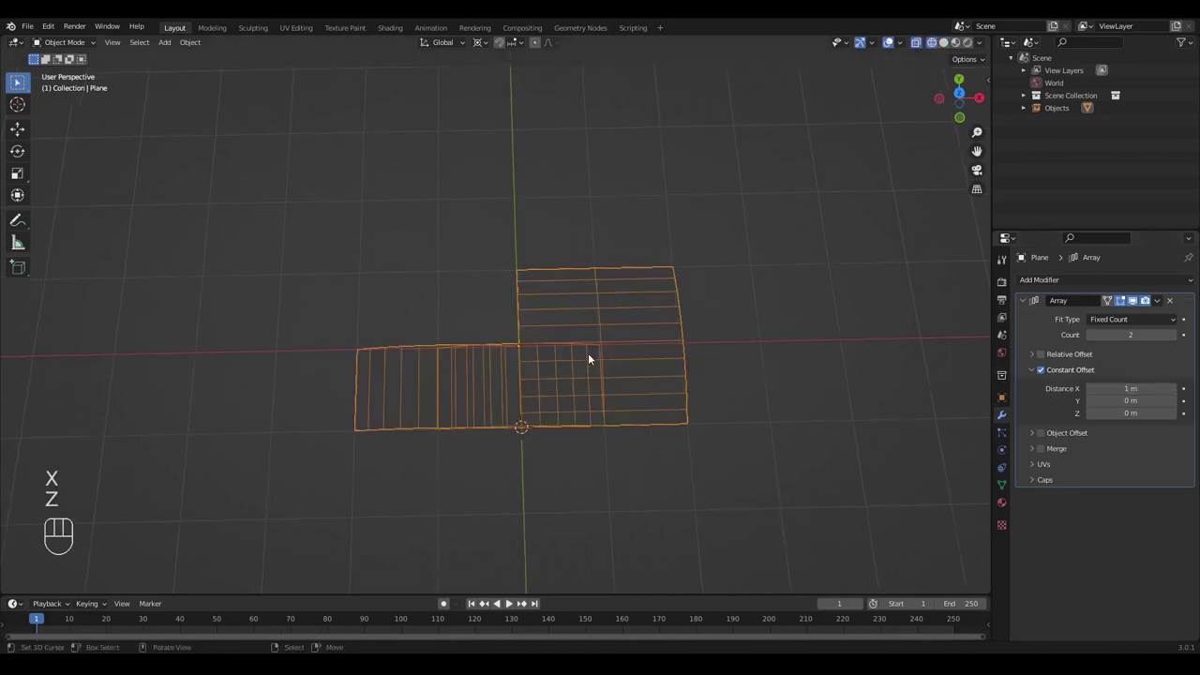
{"action": "middle_click_drag", "start_coordinate": [600, 375], "coordinate": [607, 390]}
{"action": "middle_click_drag", "start_coordinate": [667, 343], "coordinate": [611, 364]}
{"action": "middle_click_drag", "start_coordinate": [550, 322], "coordinate": [636, 327]}
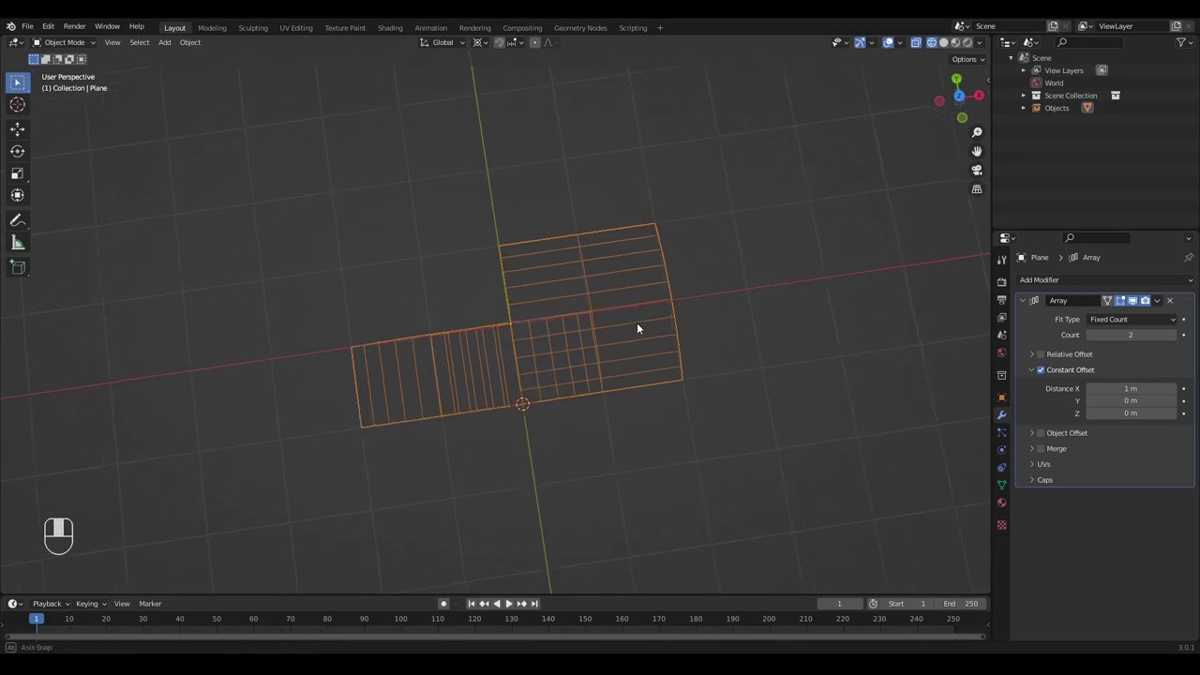
{"action": "key", "text": "z"}
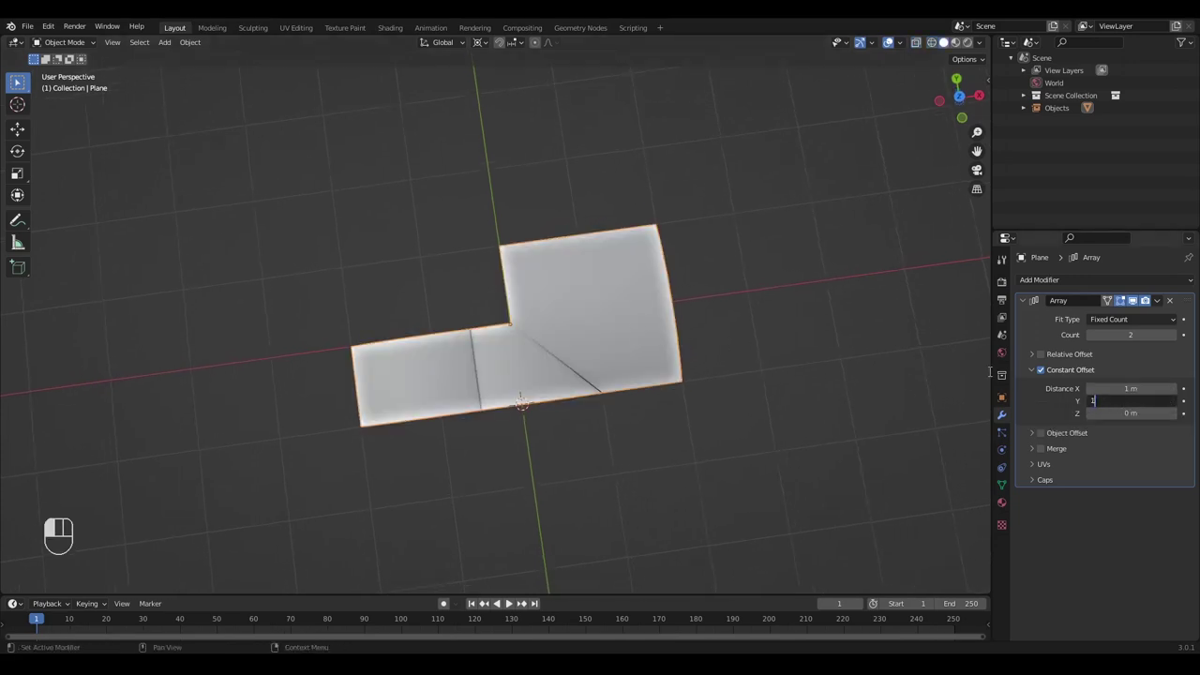
{"action": "key", "text": "Return"}
{"action": "key", "text": "z"}
{"action": "mouse_move", "coordinate": [577, 303]}
{"action": "middle_mouse_down"}
{"action": "mouse_move", "coordinate": [549, 264]}
{"action": "mouse_move", "coordinate": [471, 329]}
{"action": "middle_mouse_up"}
{"action": "key", "text": "z"}
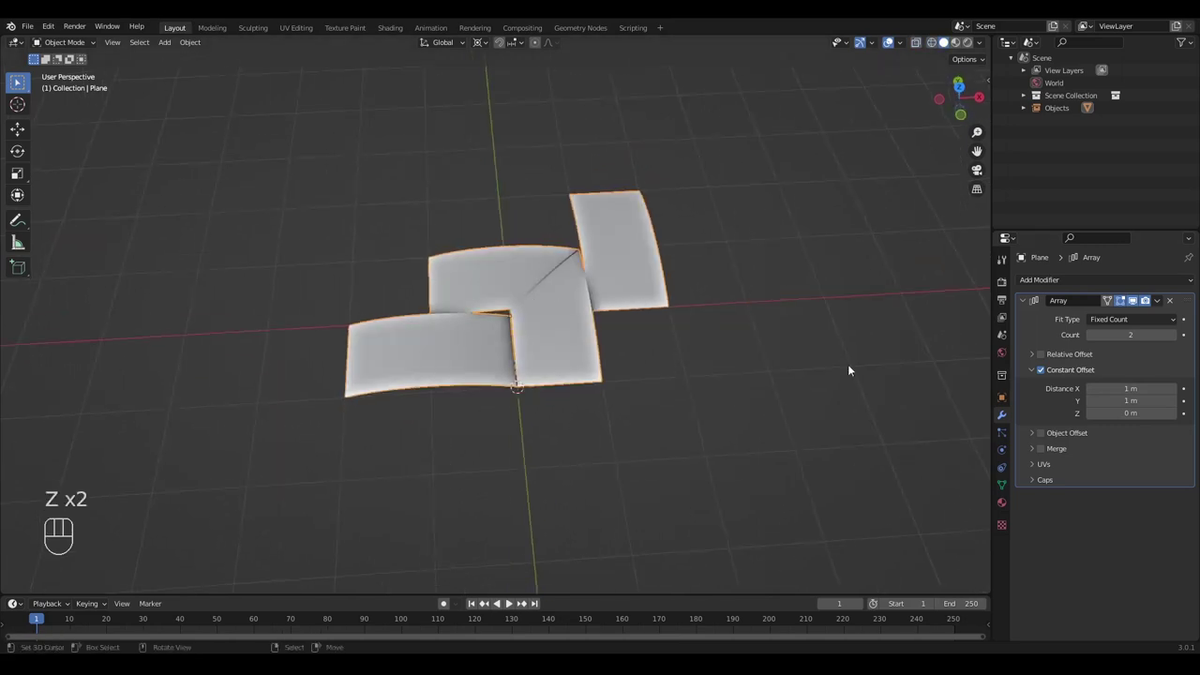
Set the array's constant offset Y distance to -1 m.
{"action": "left_click", "coordinate": [1131, 400]}
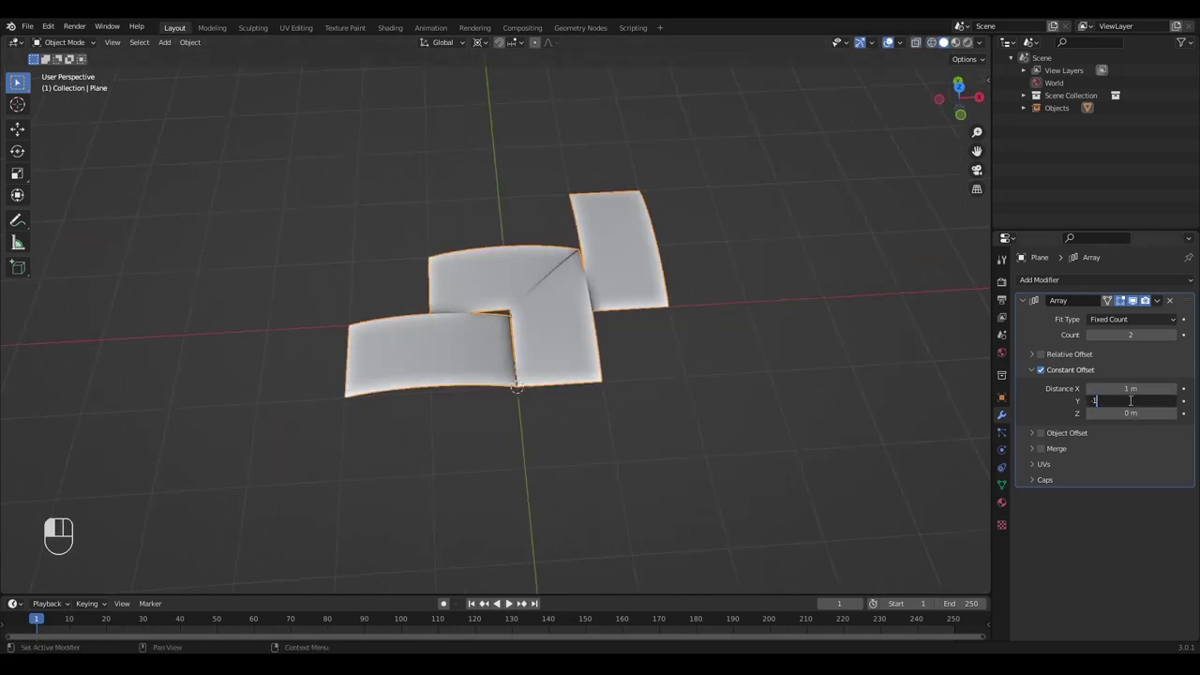
{"action": "type", "text": "-1"}
{"action": "key", "text": "Return"}
{"action": "middle_click_drag", "start_coordinate": [704, 394], "coordinate": [494, 359]}
Increase the array's Count to 10 to form a long diagonal row of strips.
{"action": "left_click_drag", "start_coordinate": [1131, 335], "coordinate": [1172, 334]}
{"action": "scroll", "coordinate": [750, 357], "scroll_direction": "down", "scroll_amount": 4}
{"action": "middle_click_drag", "start_coordinate": [712, 365], "coordinate": [796, 291]}
{"action": "middle_click_drag", "start_coordinate": [796, 291], "coordinate": [825, 361], "text": "shift"}
{"action": "scroll", "coordinate": [825, 361], "scroll_direction": "up", "scroll_amount": 1}
{"action": "left_click", "coordinate": [1131, 335]}
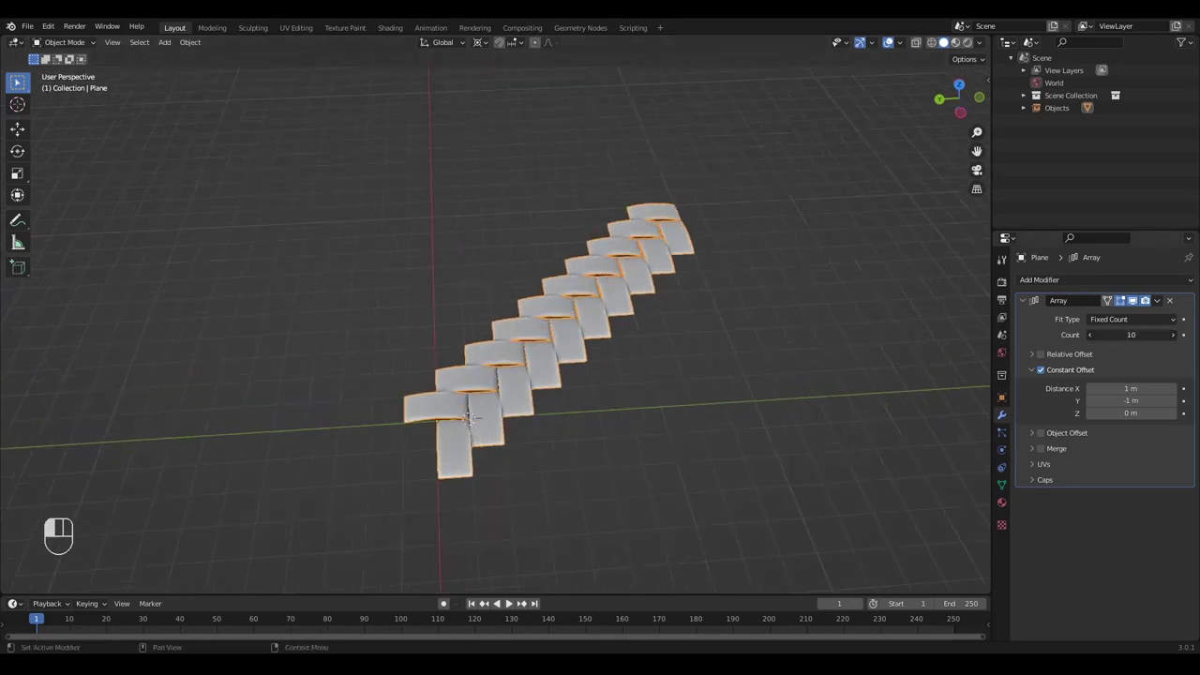
Raise the array's Count to 20 and extend the diagonal strip row further with a Count of 35.
{"action": "left_click_drag", "start_coordinate": [1131, 335], "coordinate": [1178, 334]}
{"action": "middle_click_drag", "start_coordinate": [789, 298], "coordinate": [816, 354]}
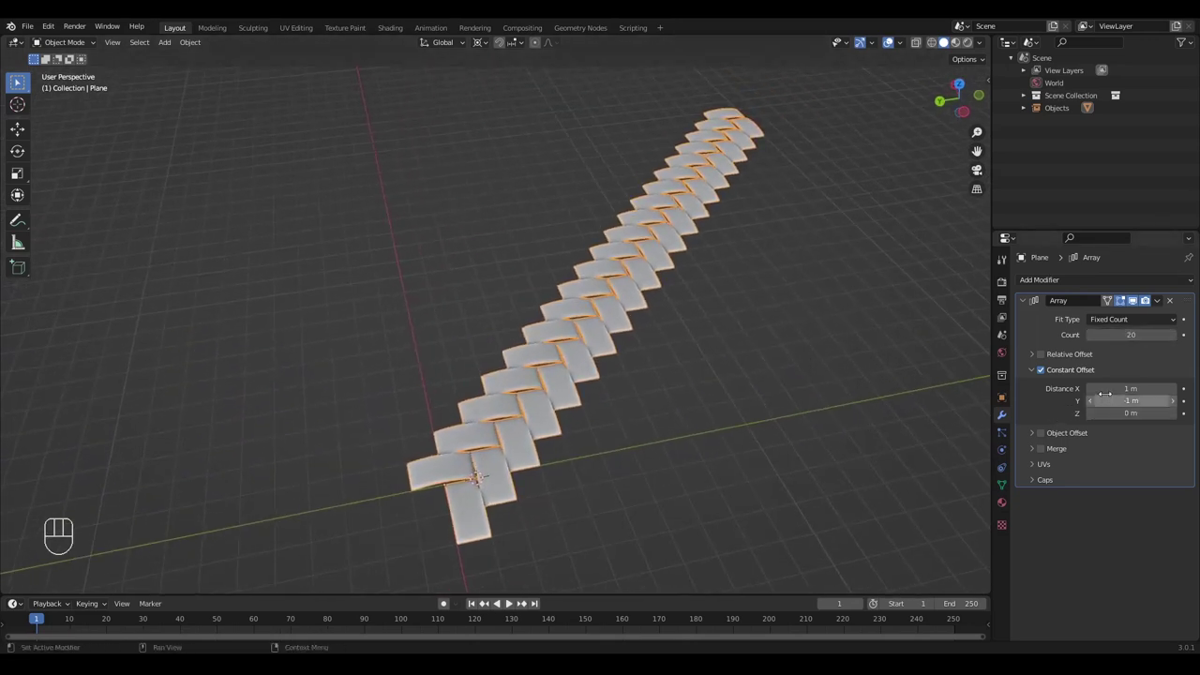
{"action": "left_click_drag", "start_coordinate": [1131, 334], "coordinate": [1162, 334]}
{"action": "middle_click_drag", "start_coordinate": [833, 330], "coordinate": [815, 378]}
{"action": "type", "text": "35"}
{"action": "key", "text": "Return"}
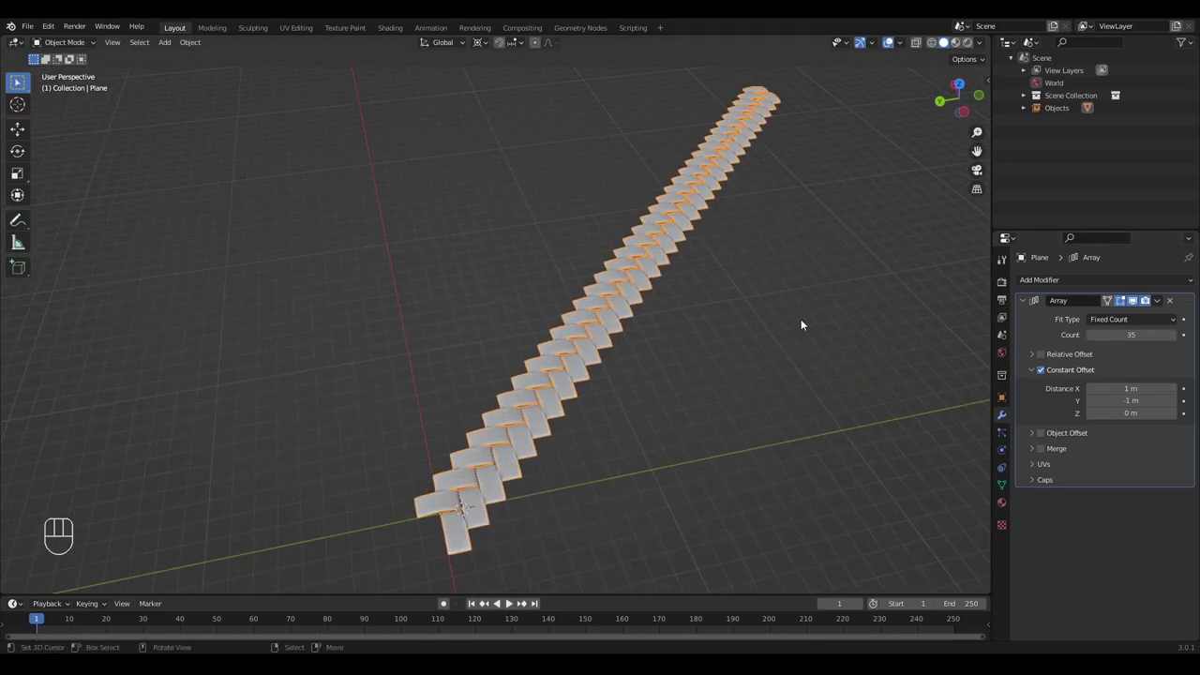
Try duplicating the whole strip row and placing the copy alongside the original.
{"action": "middle_click_drag", "start_coordinate": [798, 320], "coordinate": [664, 348]}
{"action": "key", "text": "shift+d"}
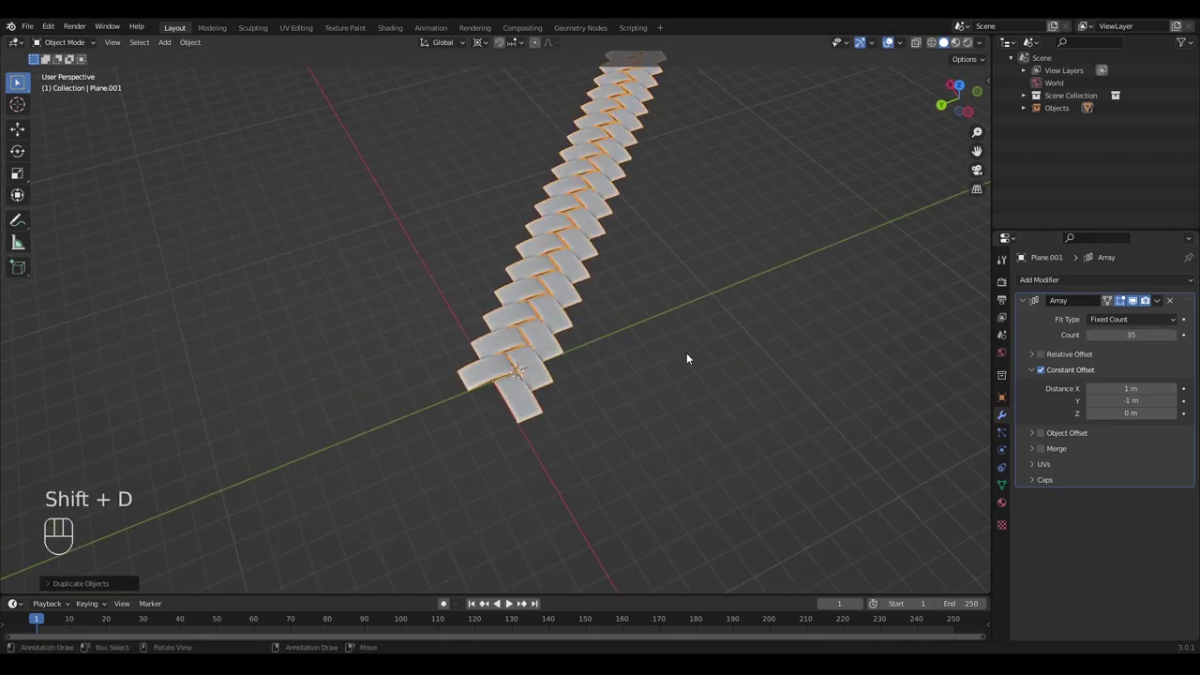
{"action": "key", "text": "g"}
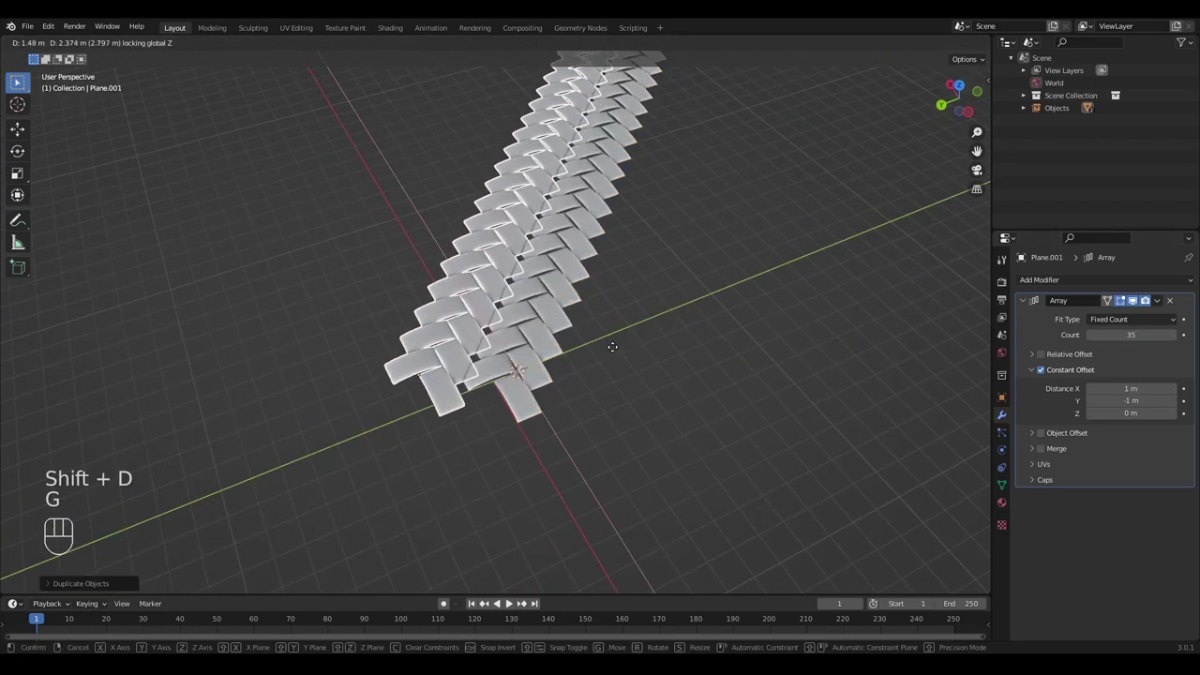
{"action": "left_click", "coordinate": [616, 334]}
{"action": "key", "text": "x"}
{"action": "right_click", "coordinate": [565, 277]}
{"action": "scroll", "coordinate": [566, 276], "scroll_direction": "up", "scroll_amount": 3}
Collapse the first Array modifier and add a second Array modifier to the strip row.
{"action": "left_click", "coordinate": [1090, 280]}
{"action": "left_click", "coordinate": [1023, 300]}
{"action": "left_click", "coordinate": [1050, 280]}
{"action": "left_click", "coordinate": [956, 319]}
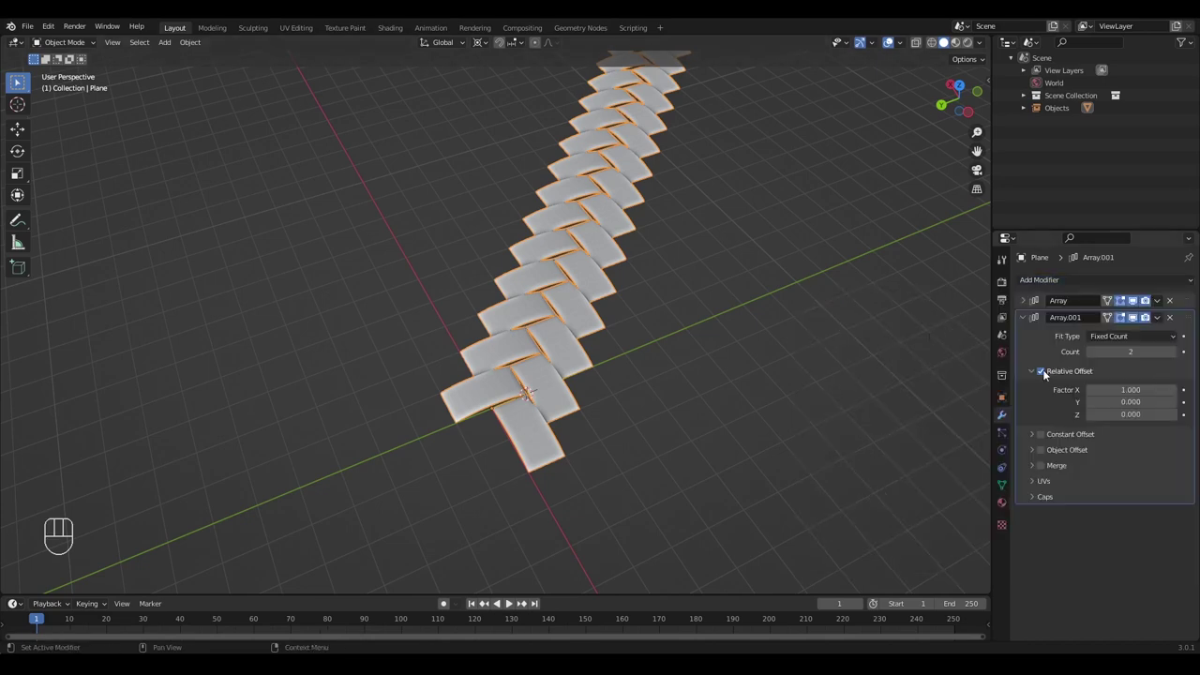
{"action": "scroll", "coordinate": [874, 420], "scroll_direction": "down", "scroll_amount": 6}
{"action": "middle_click_drag", "start_coordinate": [872, 394], "coordinate": [923, 408]}
{"action": "scroll", "coordinate": [788, 384], "scroll_direction": "down", "scroll_amount": 1}
{"action": "middle_click_drag", "start_coordinate": [787, 385], "coordinate": [545, 315]}
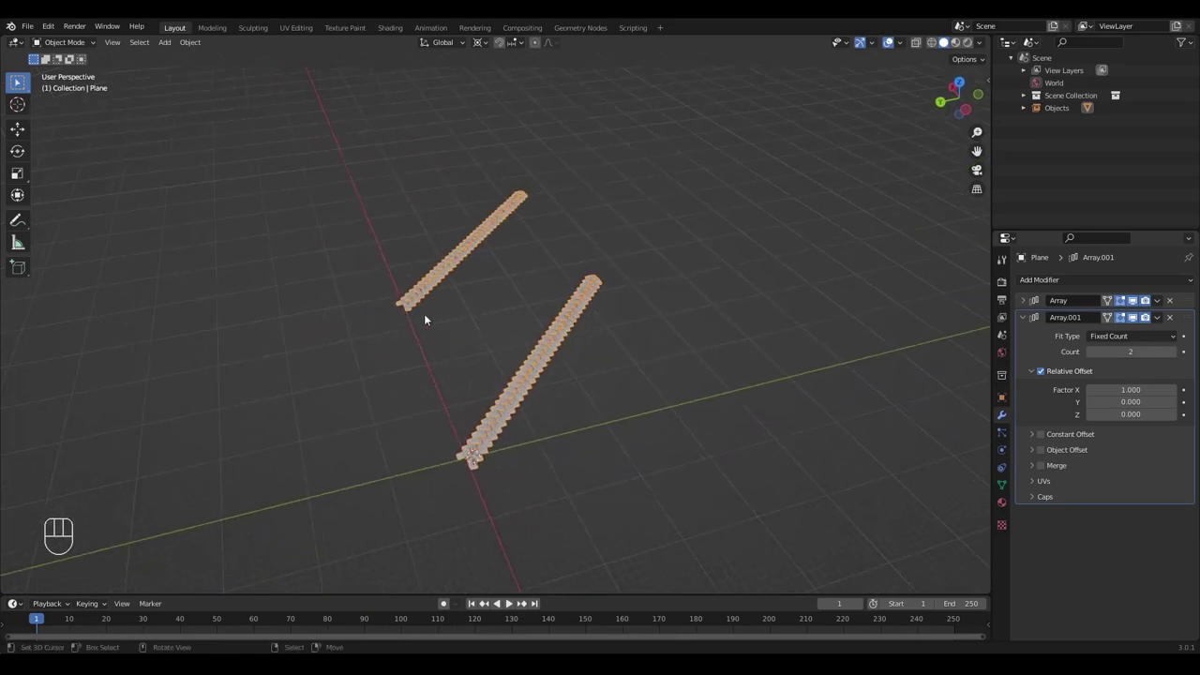
{"action": "middle_click_drag", "start_coordinate": [406, 250], "coordinate": [561, 298], "text": "shift"}
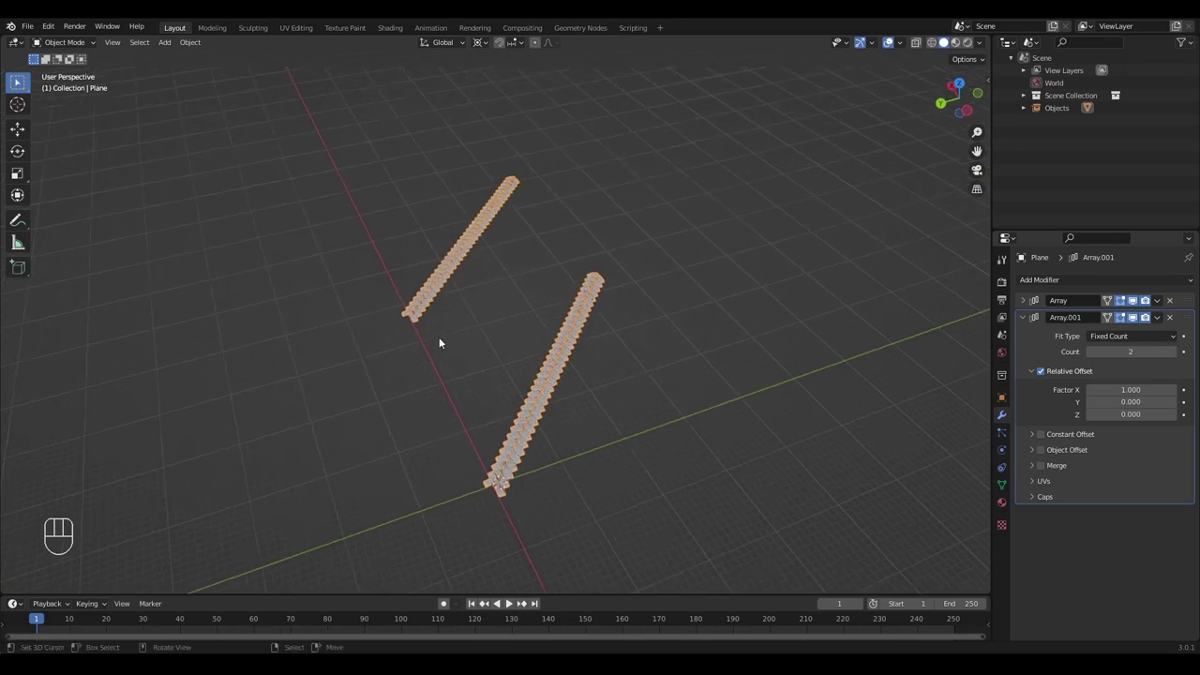
{"action": "scroll", "coordinate": [889, 343], "scroll_direction": "down", "scroll_amount": 2}
Switch the second Array modifier from Relative Offset to Constant Offset with a Count of 2.
{"action": "mouse_move", "coordinate": [1117, 352]}
{"action": "left_mouse_down"}
{"action": "mouse_move", "coordinate": [1158, 352]}
{"action": "mouse_move", "coordinate": [1111, 352]}
{"action": "left_mouse_up"}
{"action": "scroll", "coordinate": [642, 216], "scroll_direction": "up", "scroll_amount": 4}
{"action": "middle_click_drag", "start_coordinate": [803, 307], "coordinate": [741, 267], "text": "shift"}
{"action": "scroll", "coordinate": [764, 280], "scroll_direction": "up", "scroll_amount": 2}
{"action": "left_click", "coordinate": [1040, 370]}
{"action": "left_click", "coordinate": [1032, 372]}
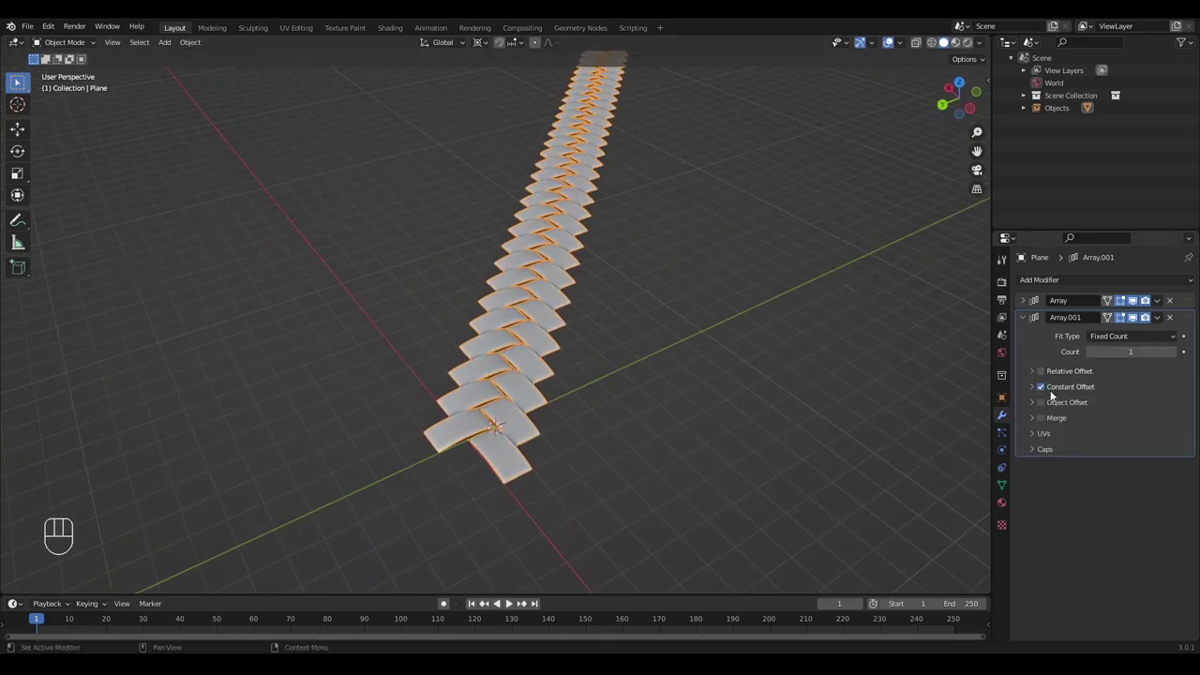
{"action": "left_click", "coordinate": [1031, 385]}
{"action": "middle_click_drag", "start_coordinate": [838, 365], "coordinate": [867, 332], "text": "shift"}
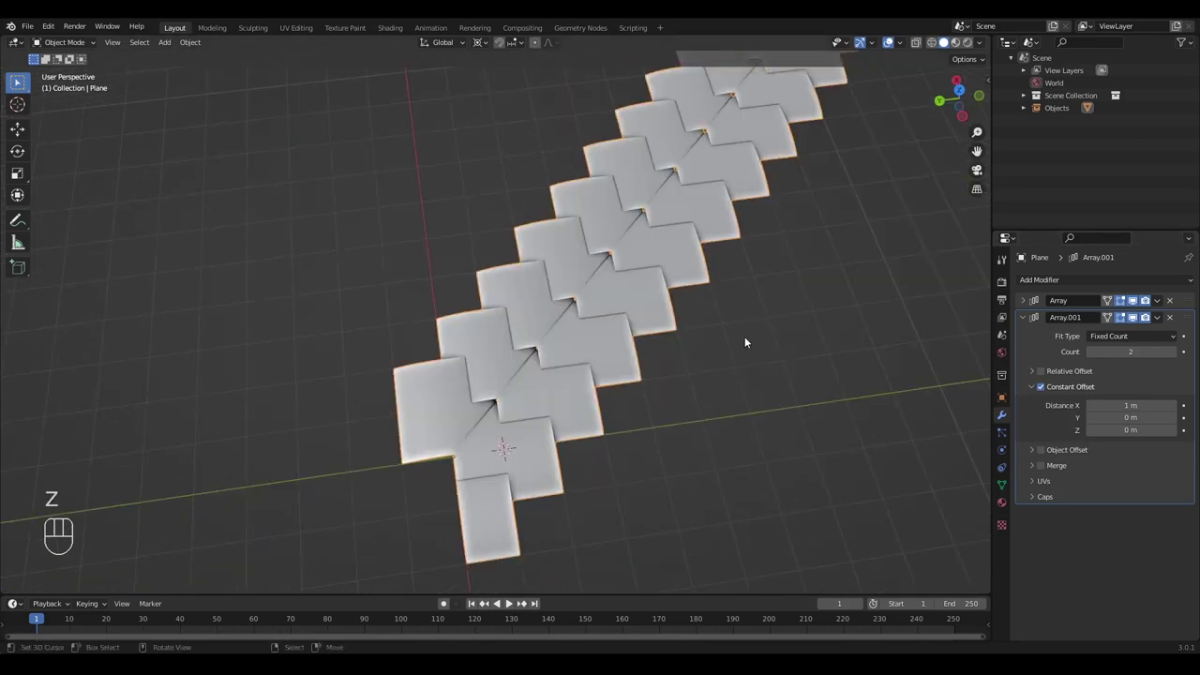
Set the second array's constant offset to 2 m in X and 2 m in Y so the rows interlock.
{"action": "middle_click_drag", "start_coordinate": [592, 353], "coordinate": [473, 393]}
{"action": "middle_click_drag", "start_coordinate": [473, 394], "coordinate": [628, 375], "text": "shift"}
{"action": "scroll", "coordinate": [543, 372], "scroll_direction": "up", "scroll_amount": 2}
{"action": "scroll", "coordinate": [543, 371], "scroll_direction": "down", "scroll_amount": 3}
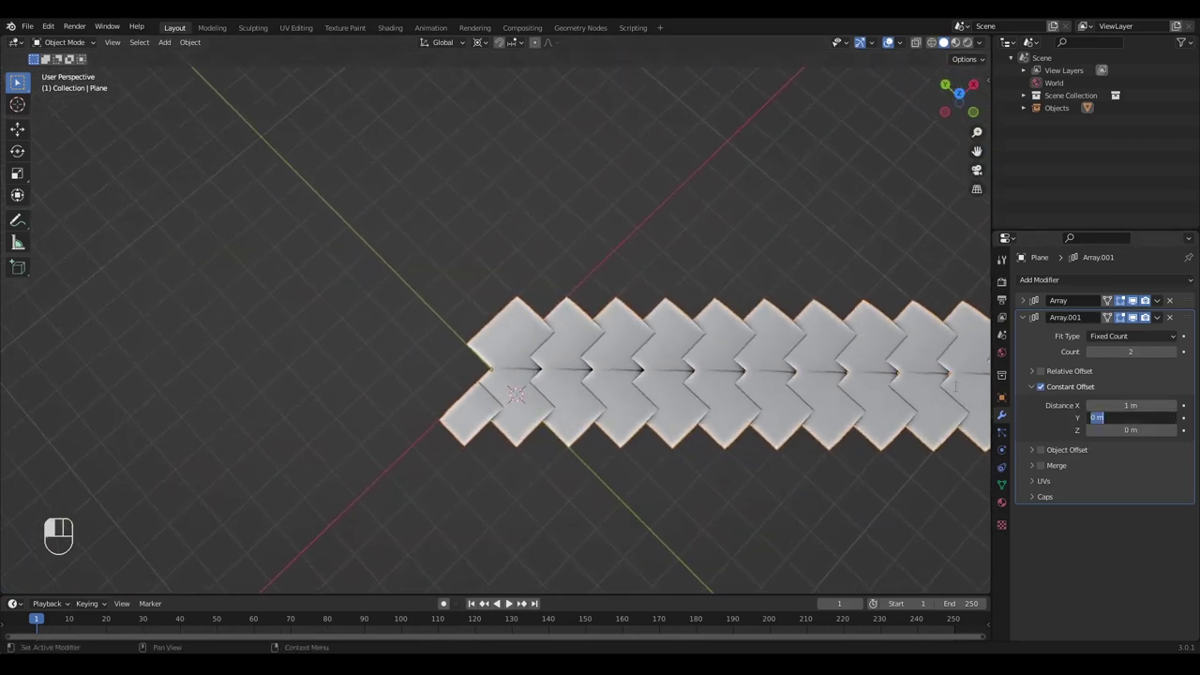
{"action": "type", "text": "1"}
{"action": "key", "text": "Return"}
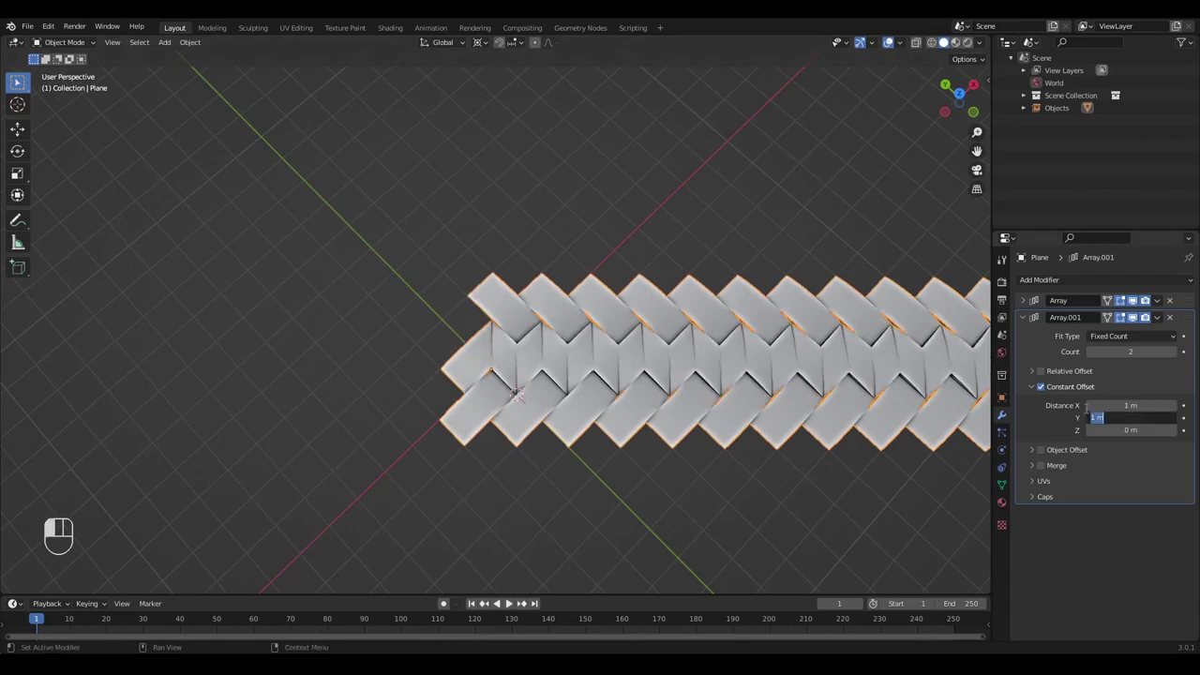
{"action": "type", "text": "2"}
{"action": "key", "text": "Return"}
{"action": "left_click", "coordinate": [1173, 405]}
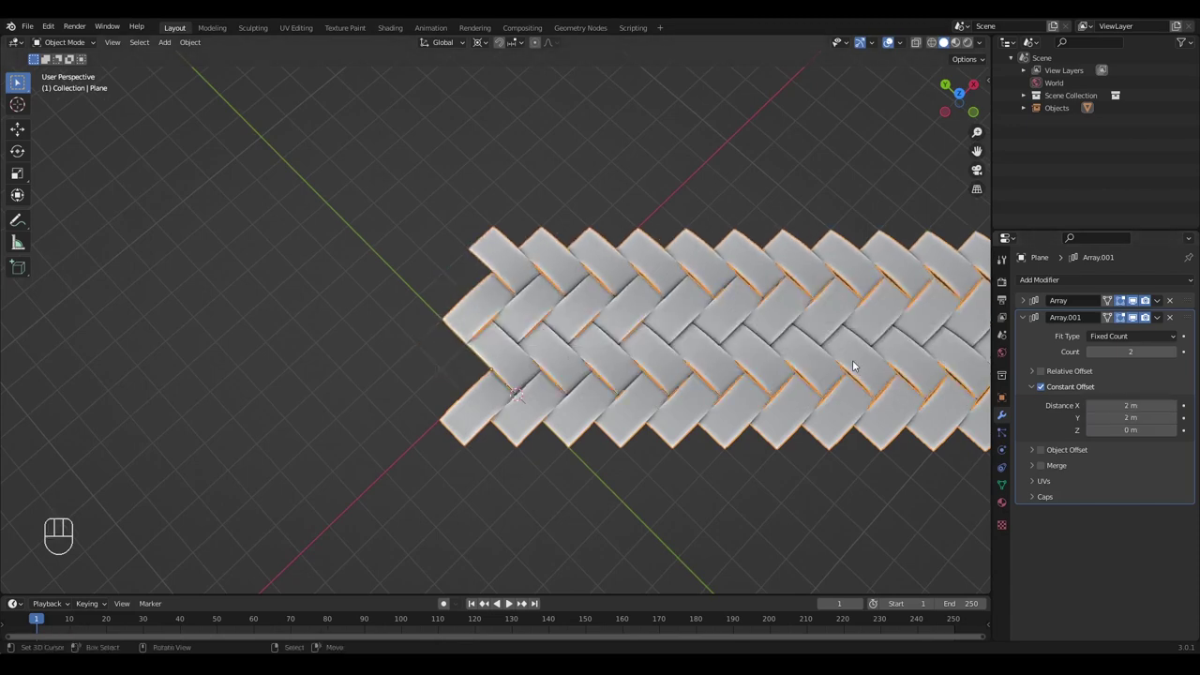
Deselect the strips and raise the second array's Count to 27 to spread the rows into a woven sheet.
{"action": "middle_click_drag", "start_coordinate": [745, 349], "coordinate": [730, 378]}
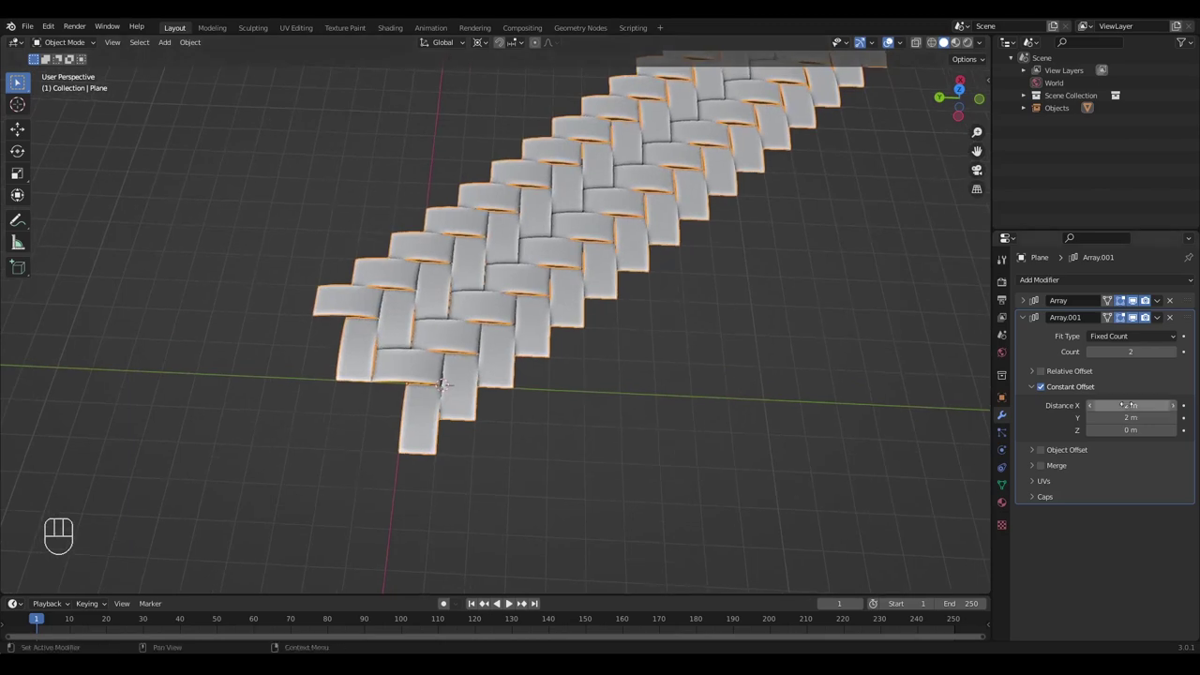
{"action": "middle_click_drag", "start_coordinate": [749, 301], "coordinate": [785, 345], "text": "shift"}
{"action": "middle_click_drag", "start_coordinate": [786, 345], "coordinate": [784, 370], "text": "shift"}
{"action": "scroll", "coordinate": [729, 307], "scroll_direction": "down", "scroll_amount": 3}
{"action": "key", "text": "a"}
{"action": "key", "text": "a"}
{"action": "middle_click_drag", "start_coordinate": [733, 325], "coordinate": [782, 315]}
{"action": "left_click_drag", "start_coordinate": [1130, 352], "coordinate": [1199, 351]}
Examine the woven strip pattern from the top view, both close up and as a whole sheet.
{"action": "middle_click_drag", "start_coordinate": [583, 161], "coordinate": [648, 324], "text": "shift"}
{"action": "key", "text": "KP_7"}
{"action": "scroll", "coordinate": [610, 322], "scroll_direction": "down", "scroll_amount": 1}
{"action": "scroll", "coordinate": [473, 338], "scroll_direction": "up", "scroll_amount": 5}
{"action": "scroll", "coordinate": [514, 375], "scroll_direction": "up", "scroll_amount": 6}
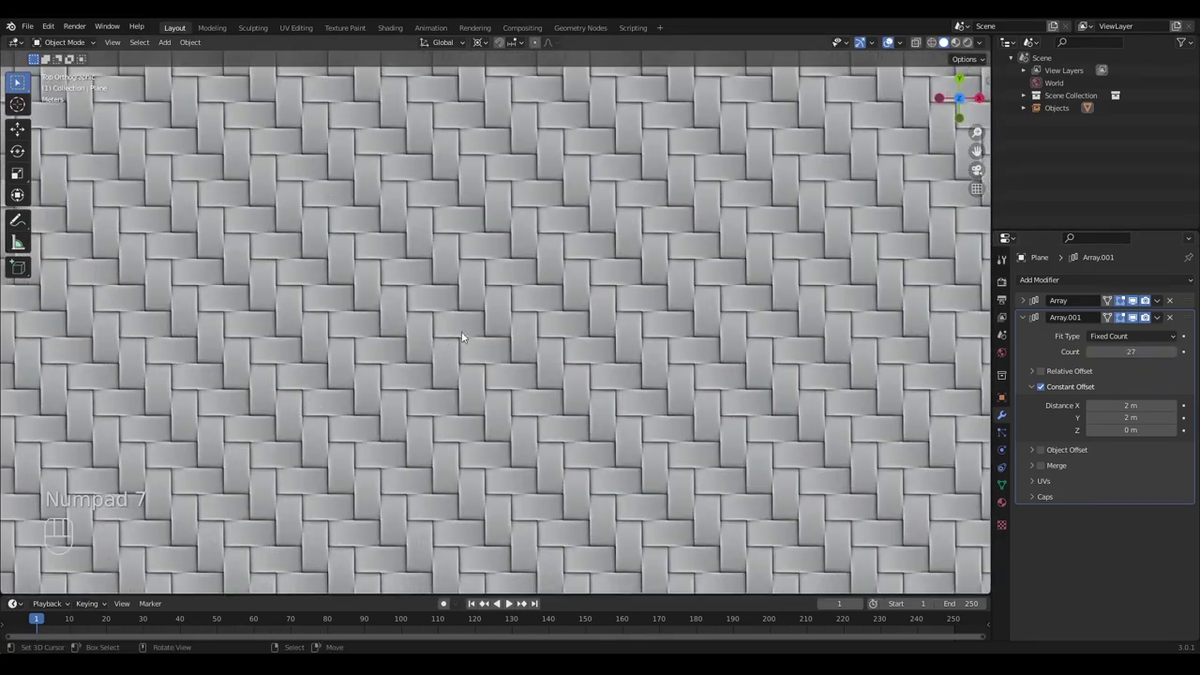
{"action": "scroll", "coordinate": [506, 347], "scroll_direction": "down", "scroll_amount": 10}
{"action": "middle_click_drag", "start_coordinate": [479, 364], "coordinate": [592, 276]}
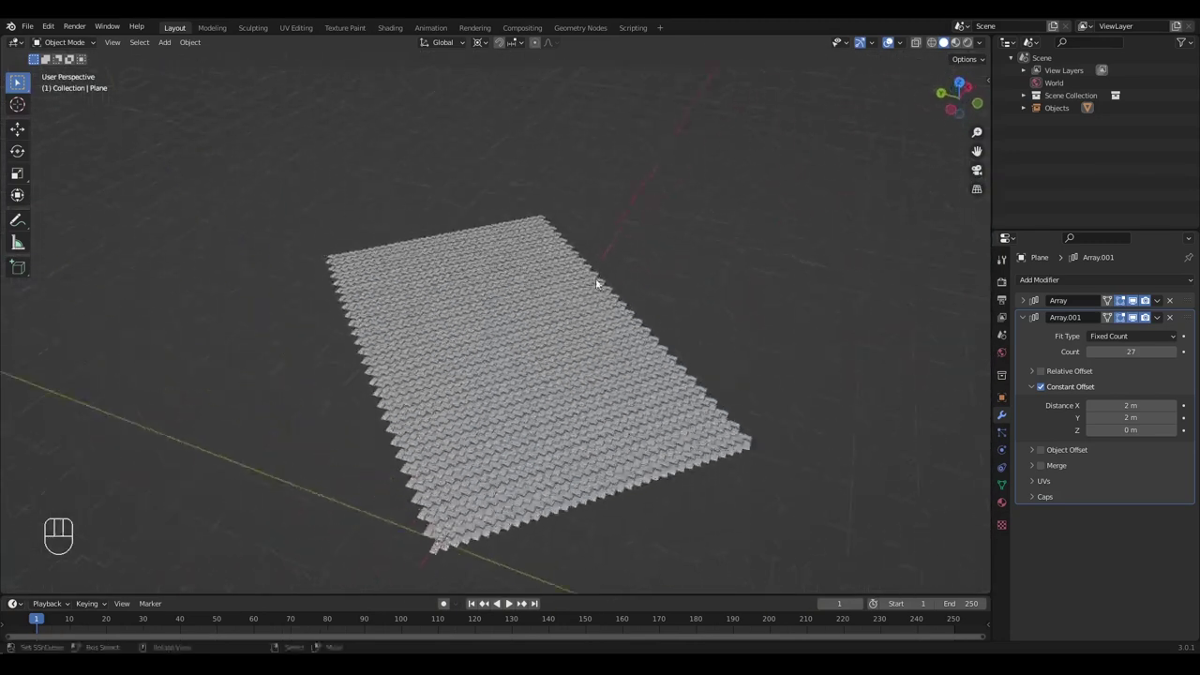
Set the second array's Count to 35 and reduce it to 20.
{"action": "left_click", "coordinate": [1123, 351]}
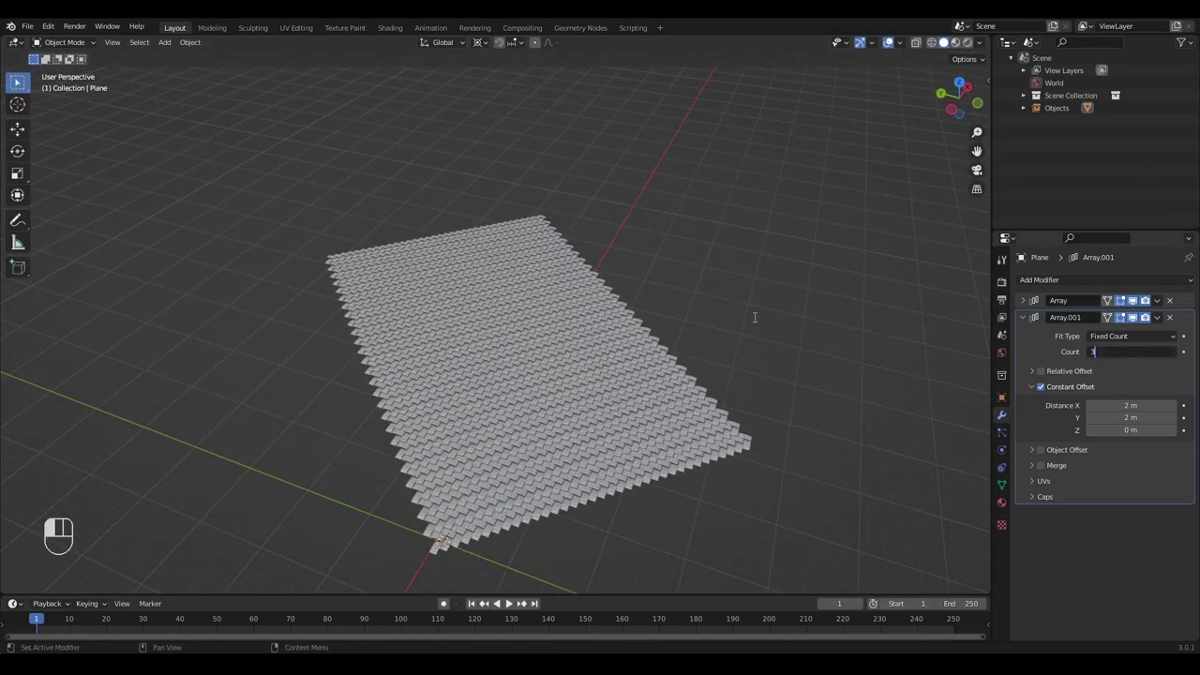
{"action": "type", "text": "35"}
{"action": "key", "text": "Return"}
{"action": "left_click", "coordinate": [1103, 352]}
{"action": "type", "text": "20"}
{"action": "key", "text": "Return"}
{"action": "middle_click_drag", "start_coordinate": [657, 319], "coordinate": [617, 326]}
{"action": "scroll", "coordinate": [617, 326], "scroll_direction": "up", "scroll_amount": 3}
Expand the first array and raise its Count to 50, and raise the second array's Count to 28.
{"action": "left_click", "coordinate": [1023, 300]}
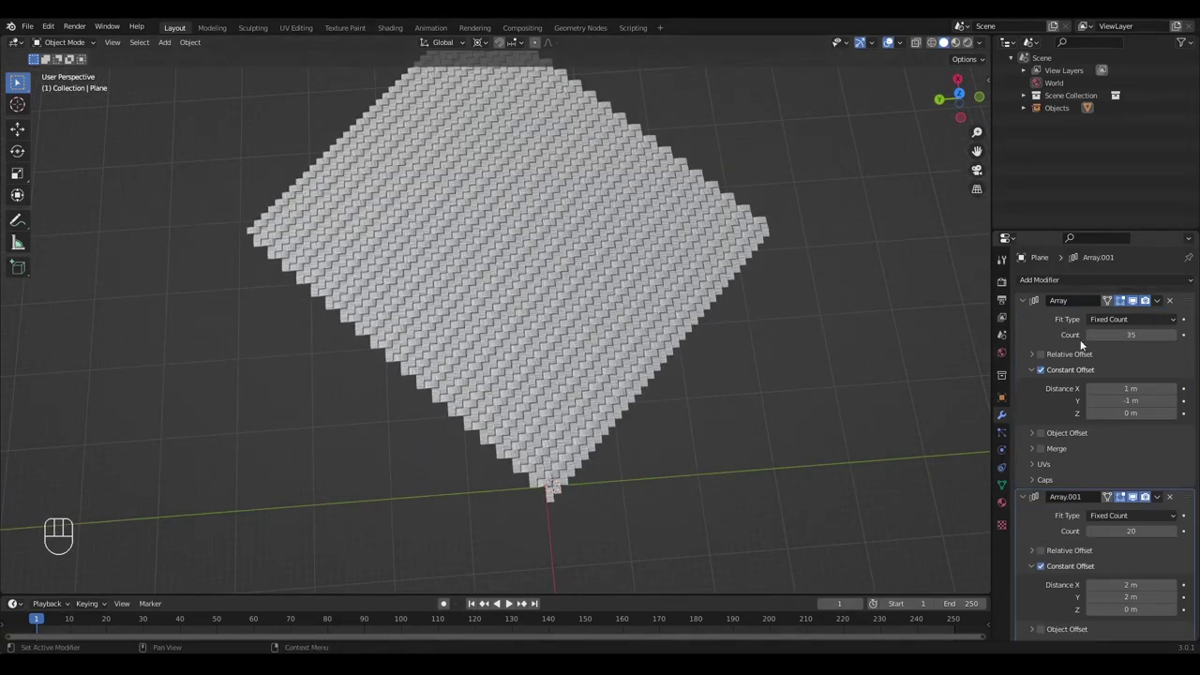
{"action": "left_click_drag", "start_coordinate": [1131, 334], "coordinate": [1191, 335]}
{"action": "middle_click_drag", "start_coordinate": [780, 264], "coordinate": [743, 272], "text": "shift"}
{"action": "left_click_drag", "start_coordinate": [1131, 531], "coordinate": [1172, 530]}
{"action": "left_click", "coordinate": [564, 364]}
{"action": "middle_click_drag", "start_coordinate": [586, 378], "coordinate": [597, 272], "text": "shift"}
{"action": "scroll", "coordinate": [597, 271], "scroll_direction": "up", "scroll_amount": 3}
{"action": "middle_click_drag", "start_coordinate": [731, 352], "coordinate": [579, 340]}
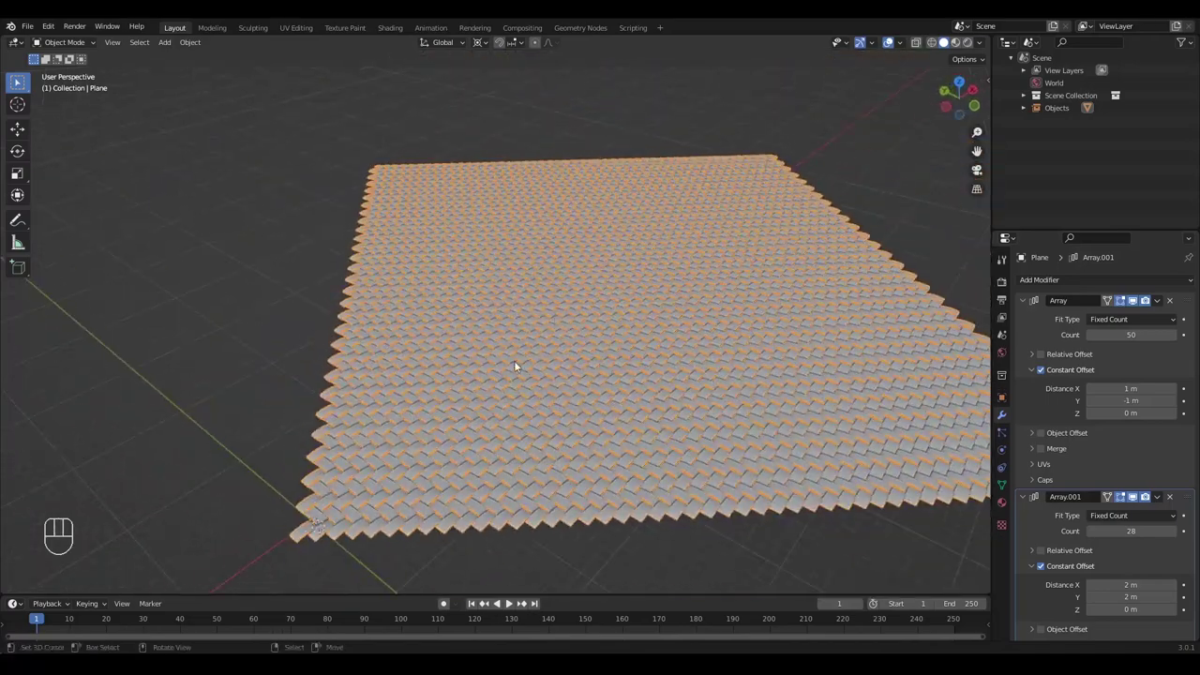
Snap the 3D cursor to the world origin at the weave's corner.
{"action": "scroll", "coordinate": [514, 293], "scroll_direction": "down", "scroll_amount": 3}
{"action": "middle_click_drag", "start_coordinate": [447, 402], "coordinate": [482, 396], "text": "shift"}
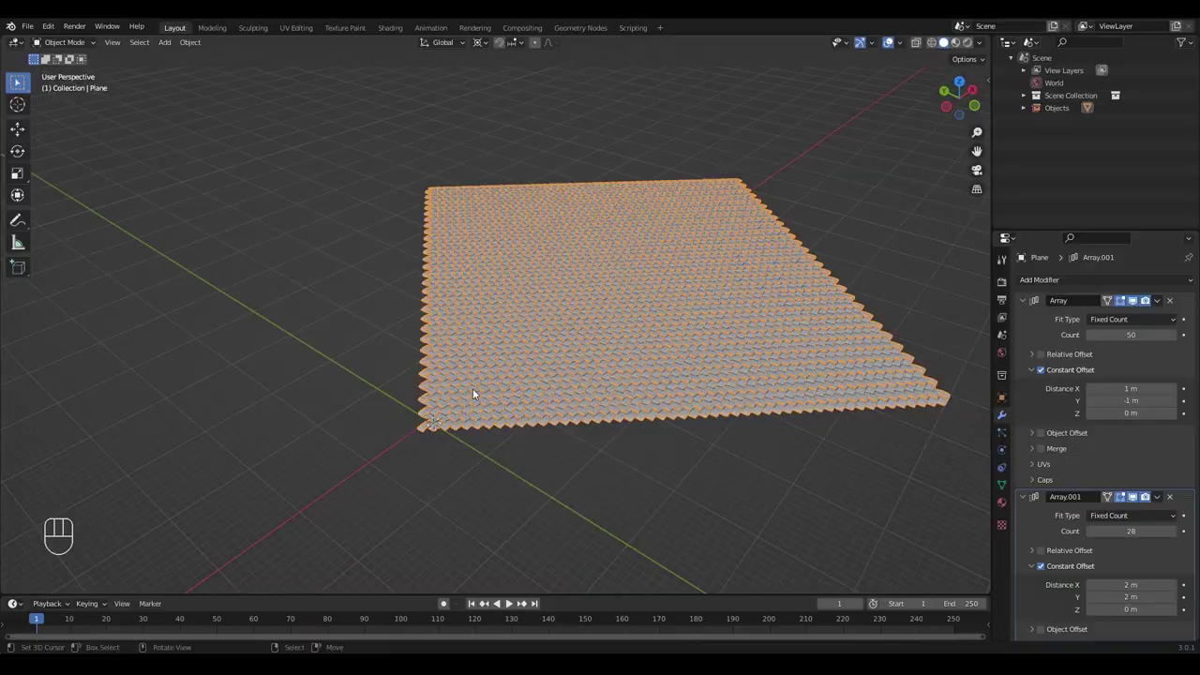
{"action": "key", "text": "shift+s"}
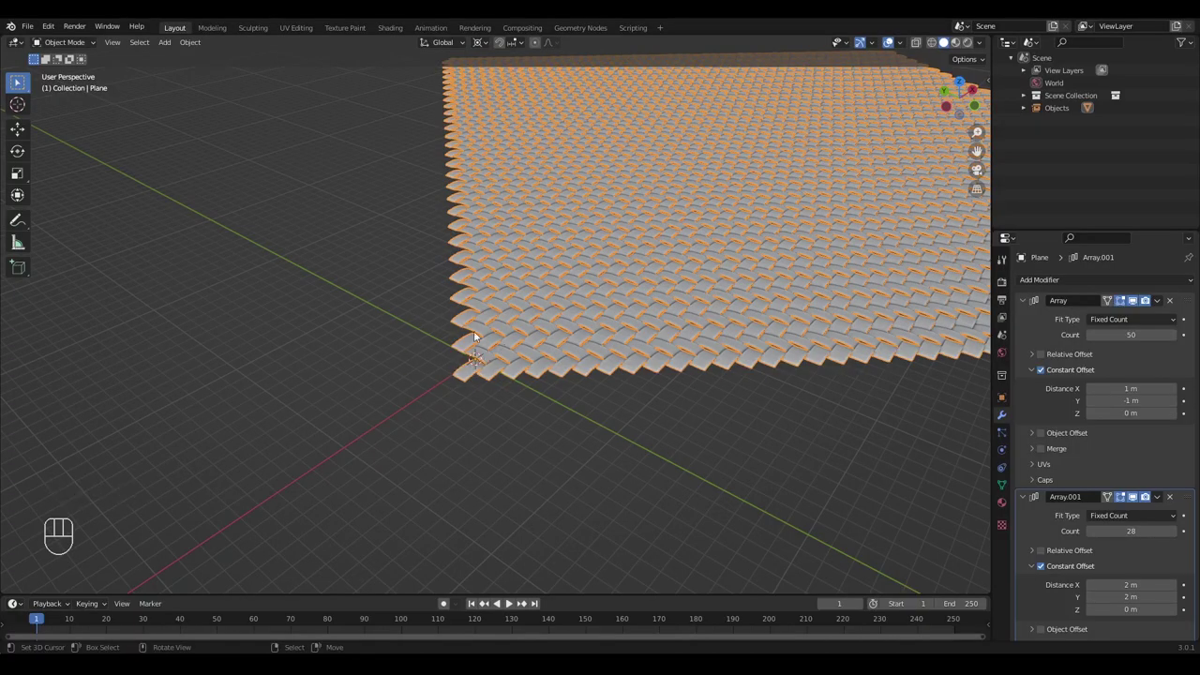
{"action": "middle_click_drag", "start_coordinate": [459, 347], "coordinate": [468, 352]}
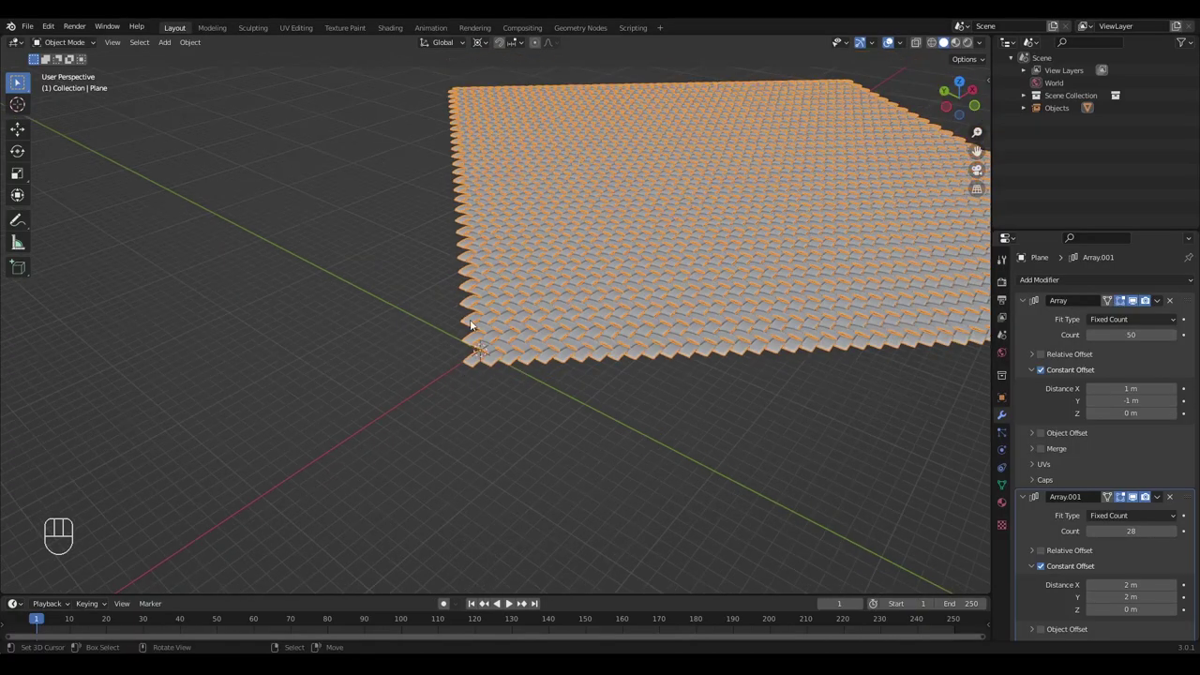
{"action": "middle_click_drag", "start_coordinate": [541, 328], "coordinate": [571, 334]}
{"action": "key", "text": "shift+s"}
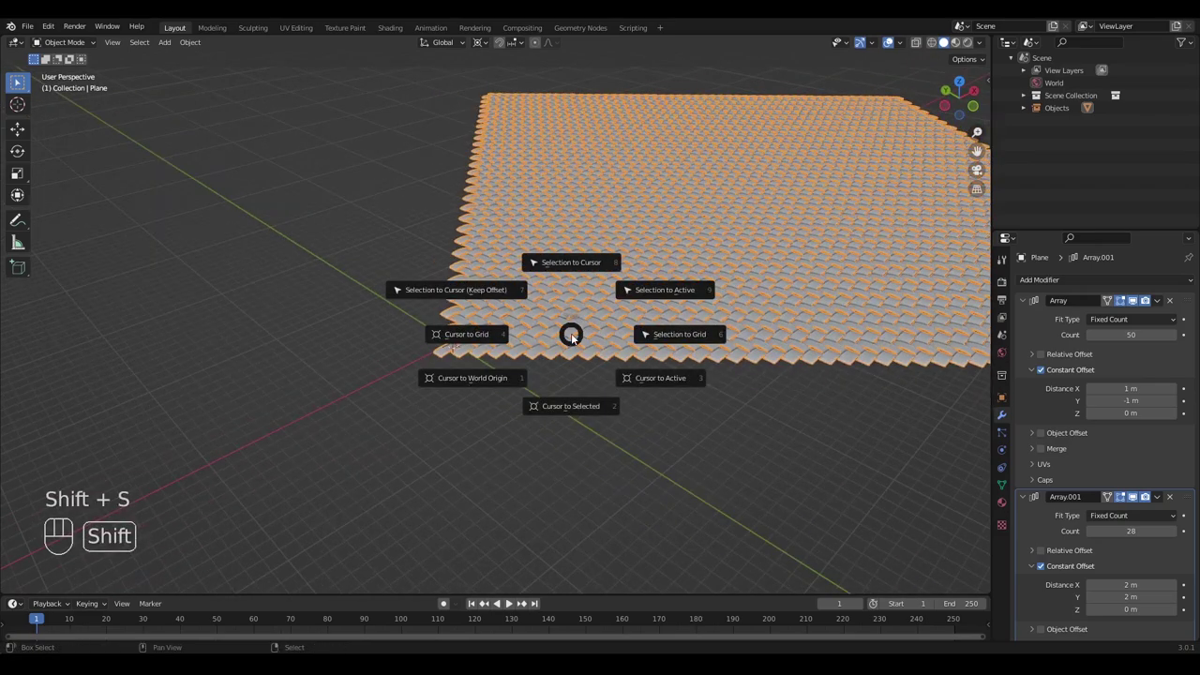
{"action": "left_click", "coordinate": [493, 382]}
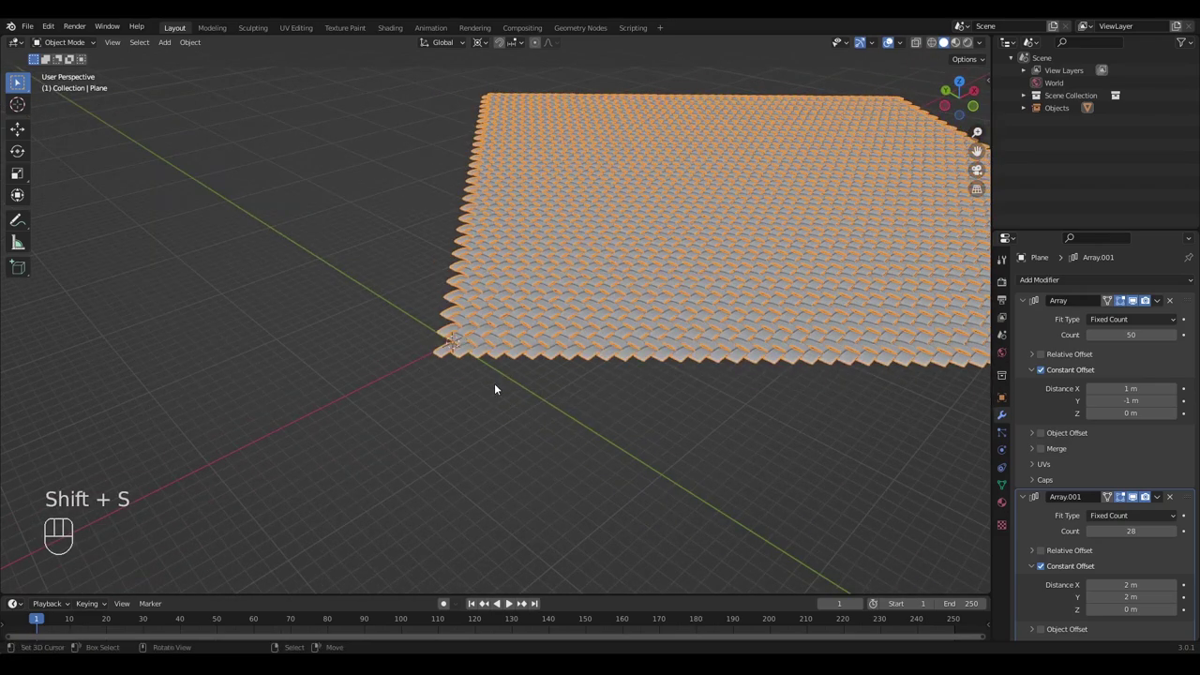
Add a mesh plane at the 3D cursor on the weave's corner.
{"action": "scroll", "coordinate": [445, 389], "scroll_direction": "up", "scroll_amount": 5}
{"action": "middle_click_drag", "start_coordinate": [445, 389], "coordinate": [480, 366]}
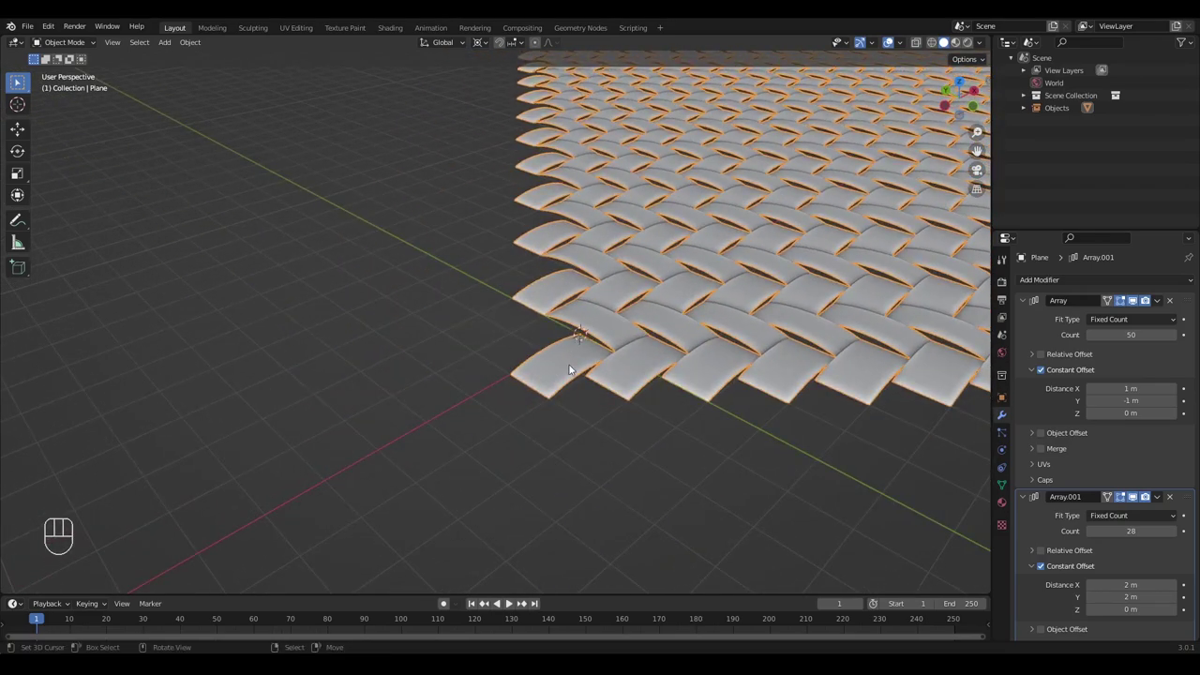
{"action": "key", "text": "shift+a"}
{"action": "mouse_move", "coordinate": [574, 365]}
{"action": "left_click", "coordinate": [610, 366]}
{"action": "scroll", "coordinate": [587, 376], "scroll_direction": "down", "scroll_amount": 2}
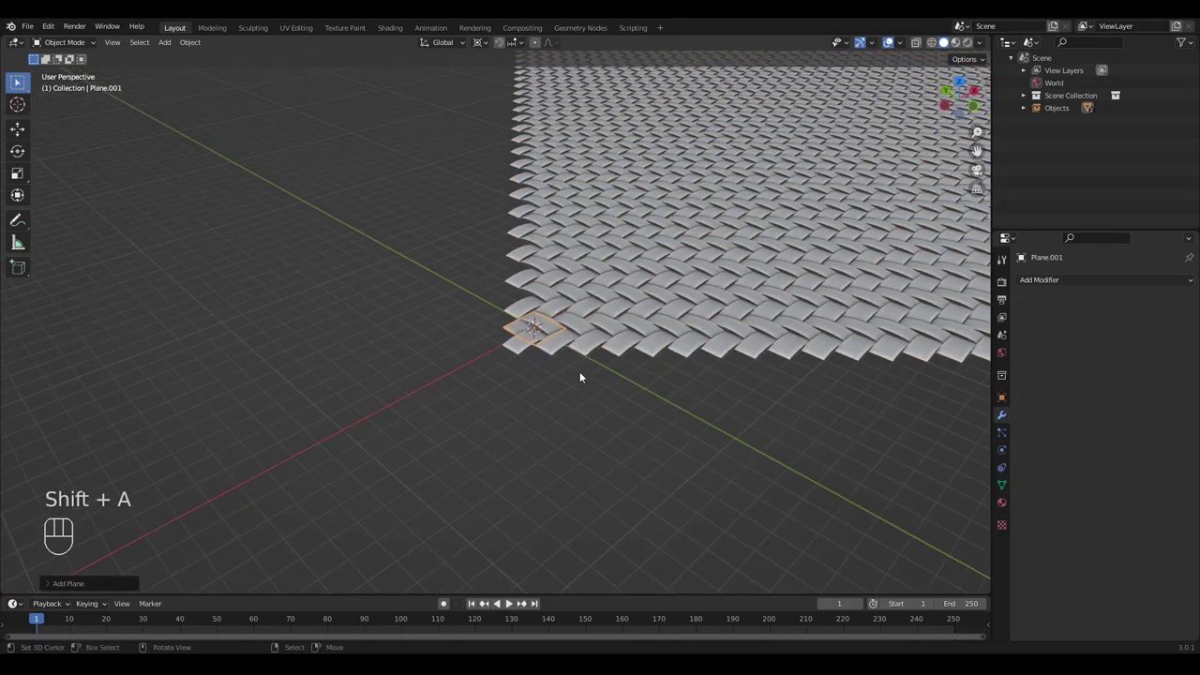
{"action": "middle_click_drag", "start_coordinate": [586, 376], "coordinate": [480, 400]}
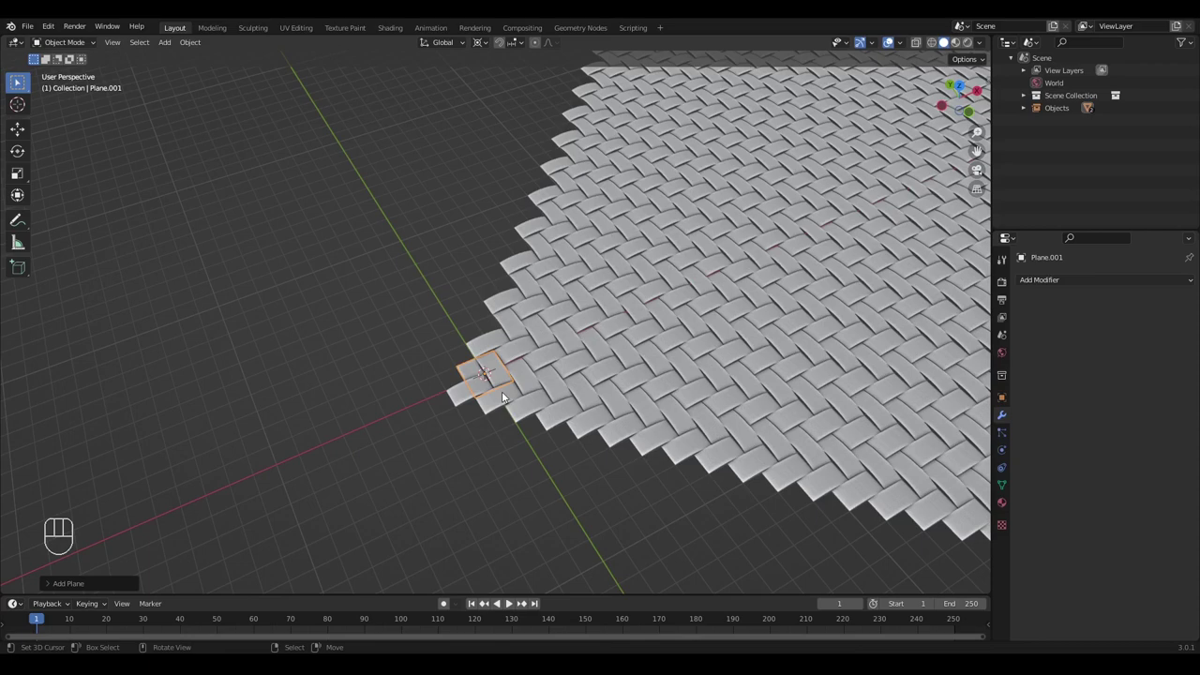
Scale the new plane up uniformly into a large square extending across the corner of the weave.
{"action": "key", "text": "s"}
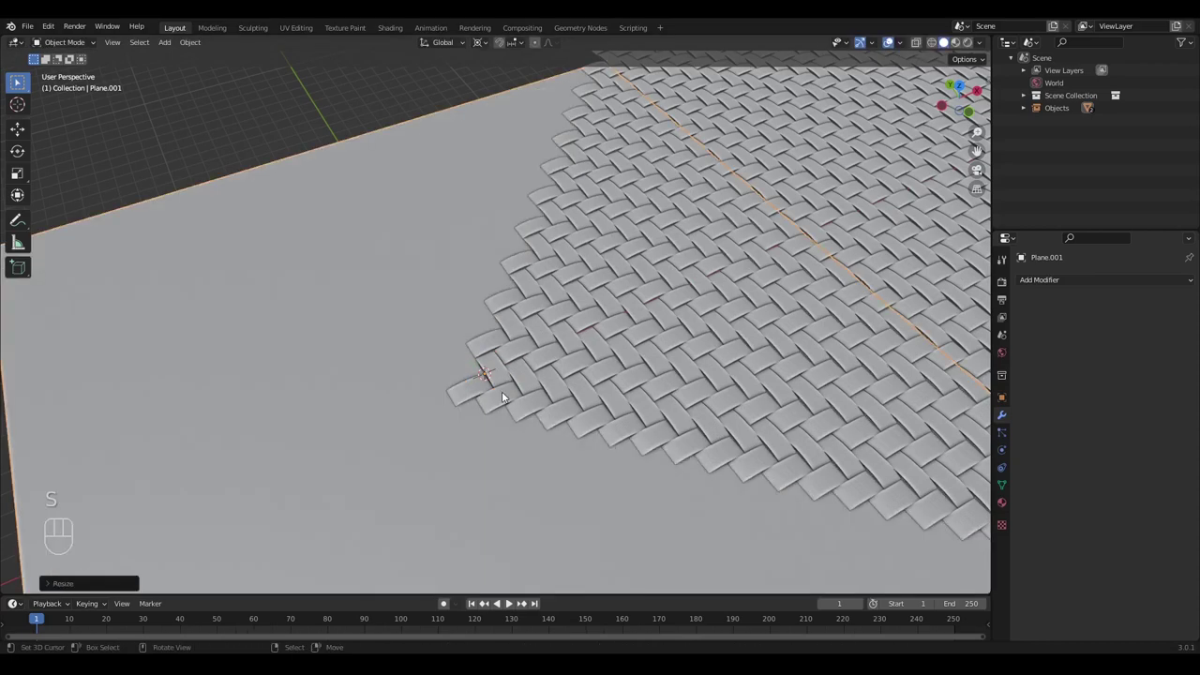
{"action": "left_click", "coordinate": [529, 378]}
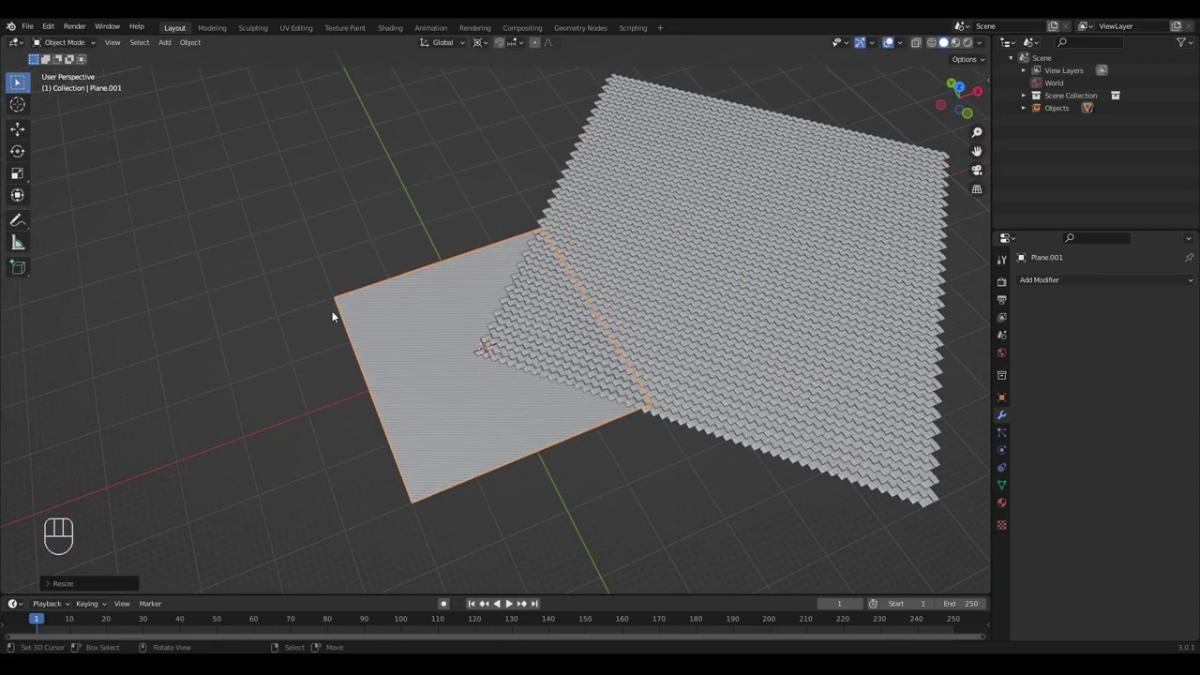
{"action": "middle_click_drag", "start_coordinate": [451, 467], "coordinate": [490, 311]}
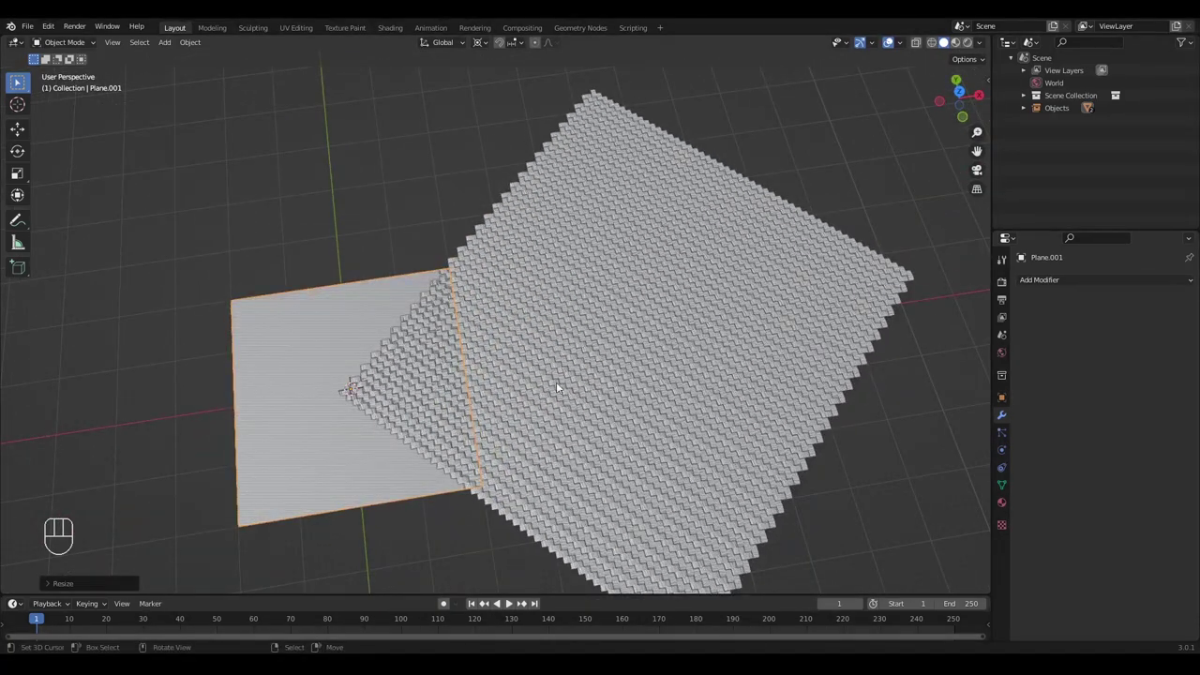
{"action": "mouse_move", "coordinate": [492, 374]}
{"action": "middle_mouse_down"}
{"action": "mouse_move", "coordinate": [618, 314]}
{"action": "mouse_move", "coordinate": [503, 367]}
{"action": "middle_mouse_up"}
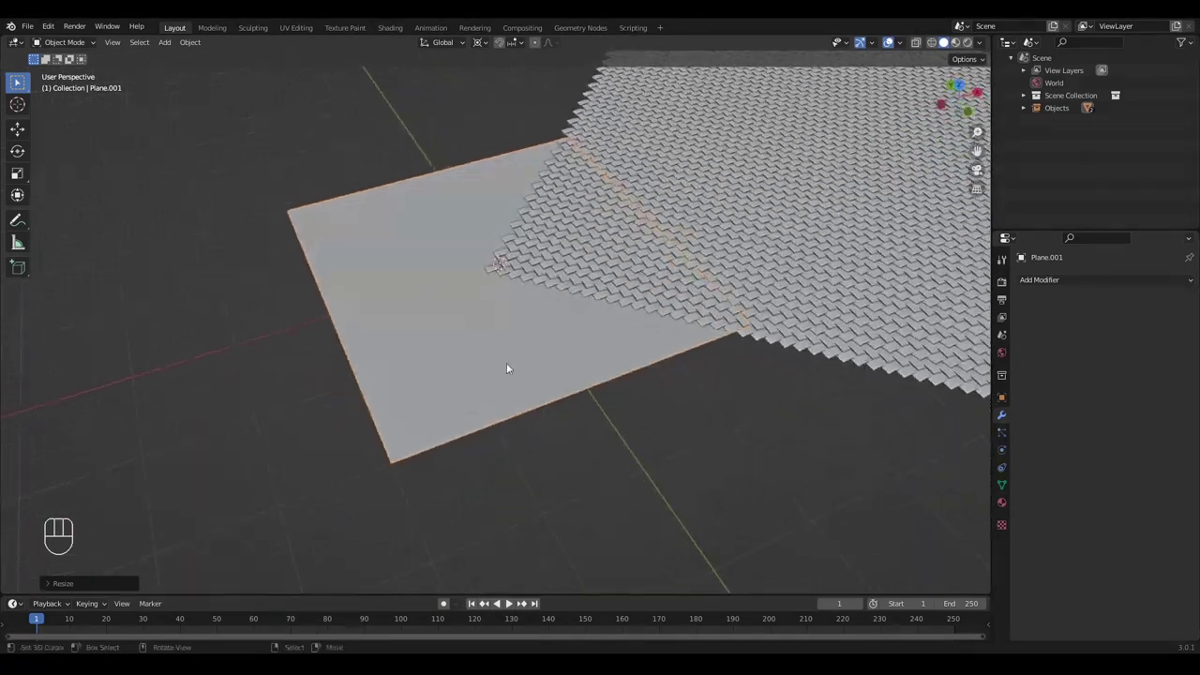
Switch the viewport to wireframe shading and frame the plane and the weave from above.
{"action": "key", "text": "z"}
{"action": "mouse_move", "coordinate": [503, 262]}
{"action": "middle_mouse_down", "text": "shift"}
{"action": "mouse_move", "coordinate": [542, 422]}
{"action": "mouse_move", "coordinate": [506, 483]}
{"action": "middle_mouse_up", "text": "shift"}
{"action": "scroll", "coordinate": [544, 401], "scroll_direction": "down", "scroll_amount": 2}
{"action": "scroll", "coordinate": [425, 404], "scroll_direction": "up", "scroll_amount": 1}
{"action": "middle_click_drag", "start_coordinate": [507, 483], "coordinate": [410, 409], "text": "shift"}
{"action": "scroll", "coordinate": [425, 411], "scroll_direction": "down", "scroll_amount": 4}
{"action": "key", "text": "g"}
{"action": "key", "text": "x"}
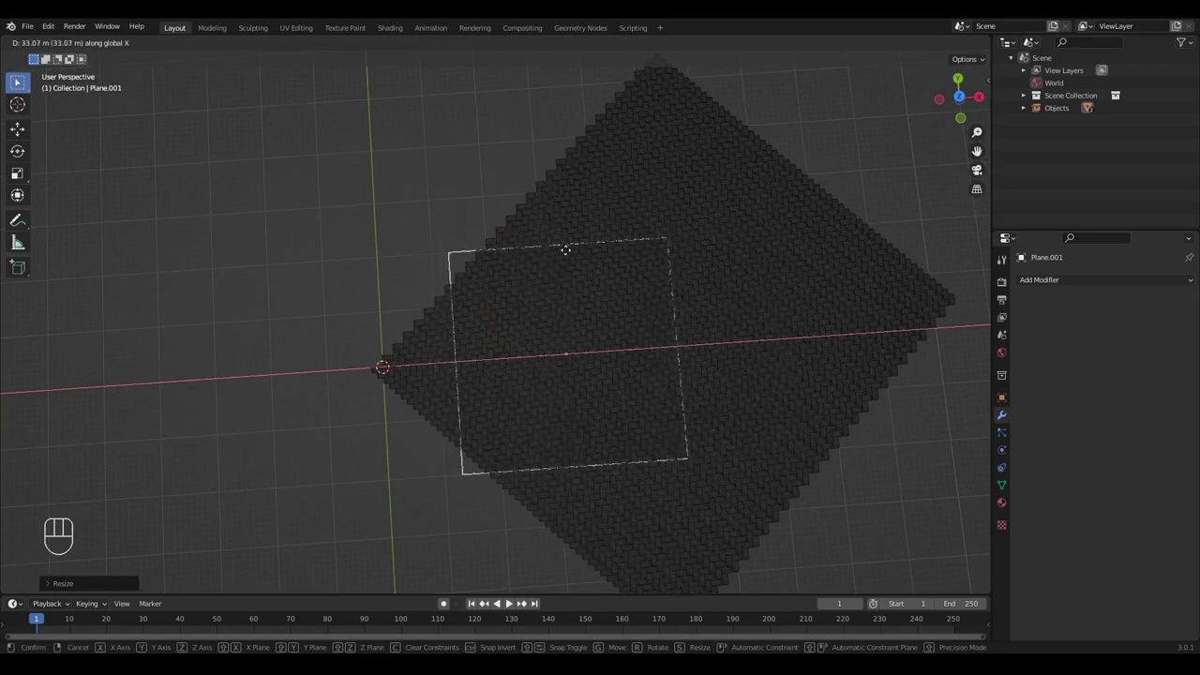
{"action": "right_click", "coordinate": [567, 262]}
{"action": "key", "text": "g"}
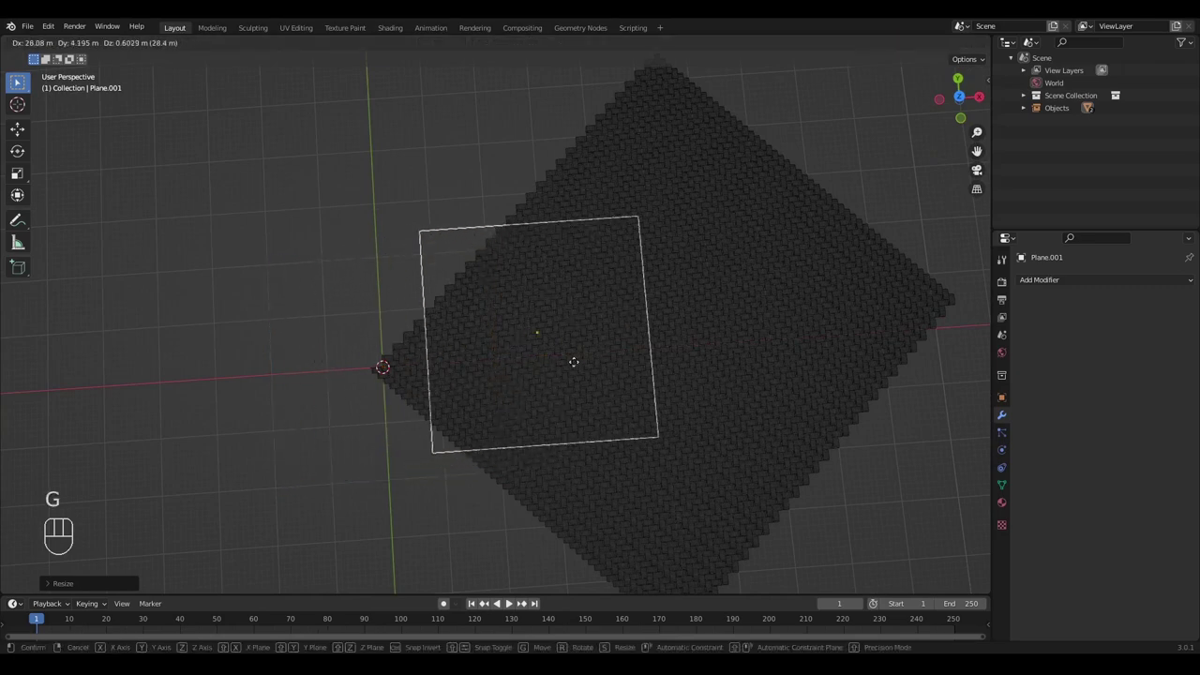
{"action": "right_click", "coordinate": [525, 380]}
{"action": "key", "text": "g"}
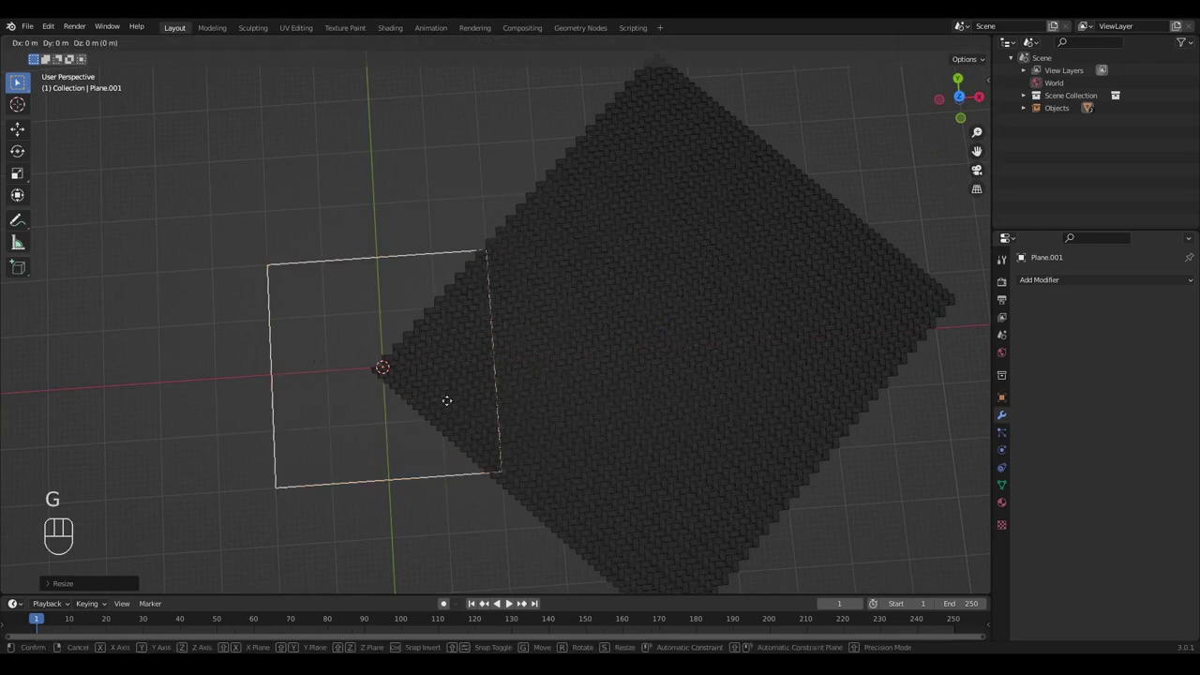
{"action": "right_click", "coordinate": [563, 385]}
{"action": "key", "text": "g"}
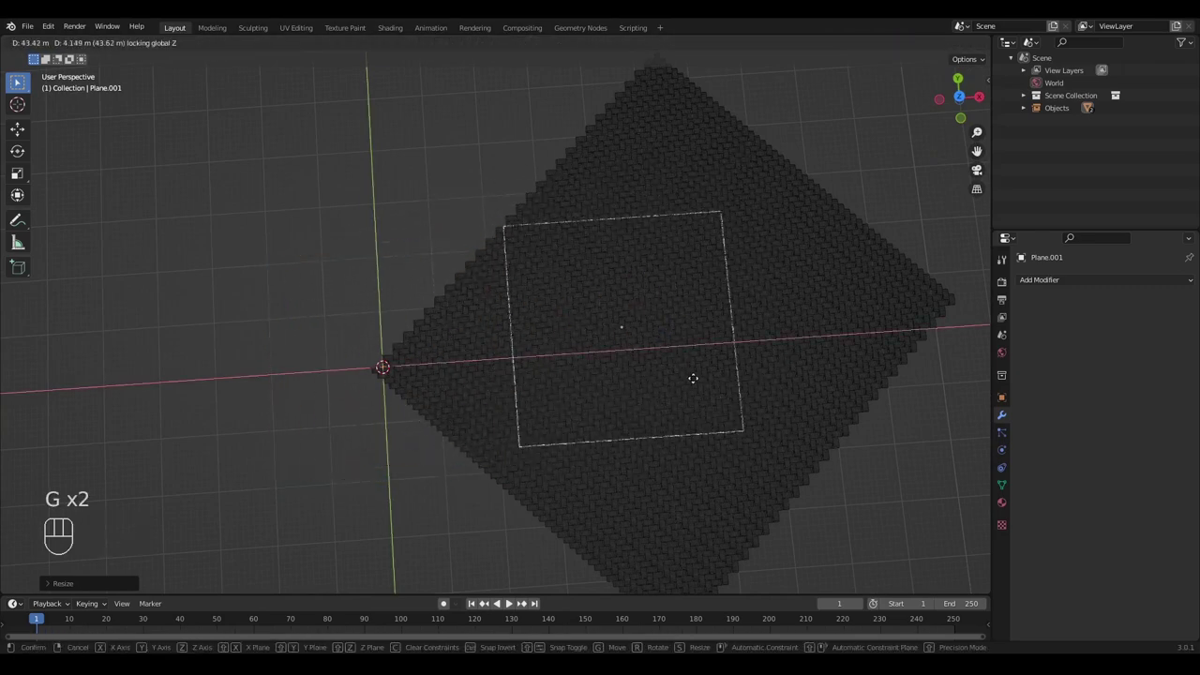
{"action": "right_click", "coordinate": [693, 384]}
{"action": "key", "text": "g"}
{"action": "key", "text": "x"}
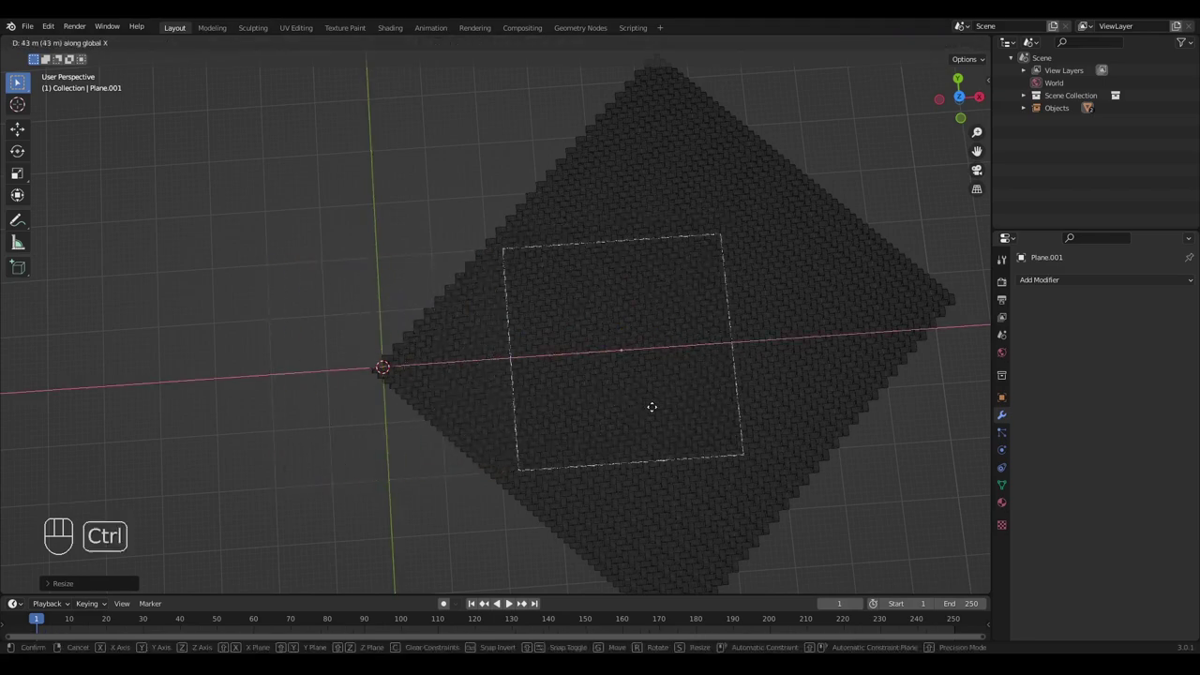
{"action": "right_click", "coordinate": [651, 404]}
{"action": "scroll", "coordinate": [570, 362], "scroll_direction": "up", "scroll_amount": 7}
{"action": "key", "text": "z"}
{"action": "scroll", "coordinate": [560, 327], "scroll_direction": "down", "scroll_amount": 10}
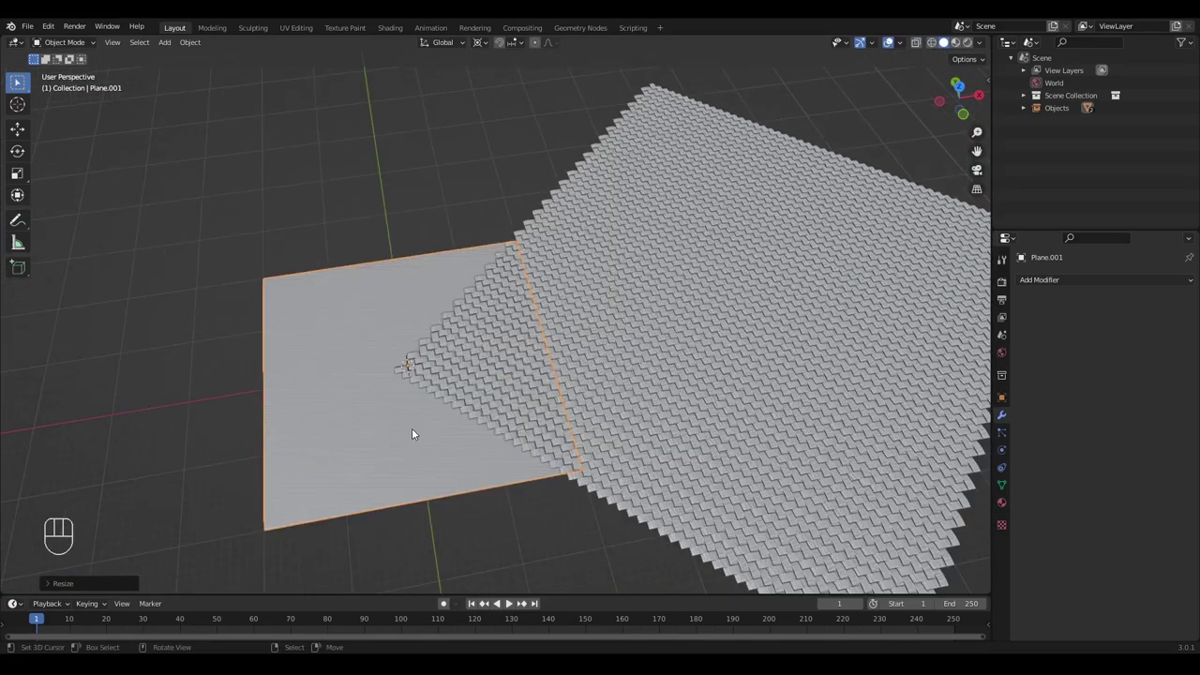
{"action": "key", "text": "g"}
{"action": "right_click", "coordinate": [412, 425]}
Move the square plane along the X axis in snapped increments onto the middle of the weave.
{"action": "key", "text": "g"}
{"action": "key", "text": "x"}
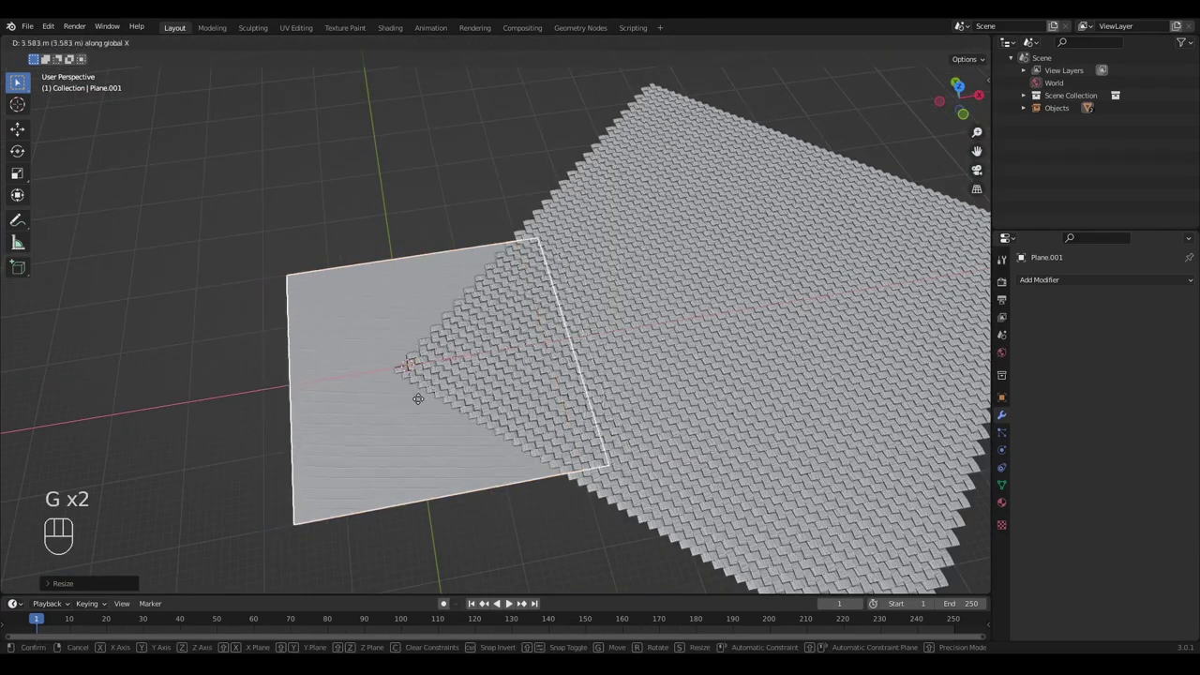
{"action": "key", "text": "ctrl"}
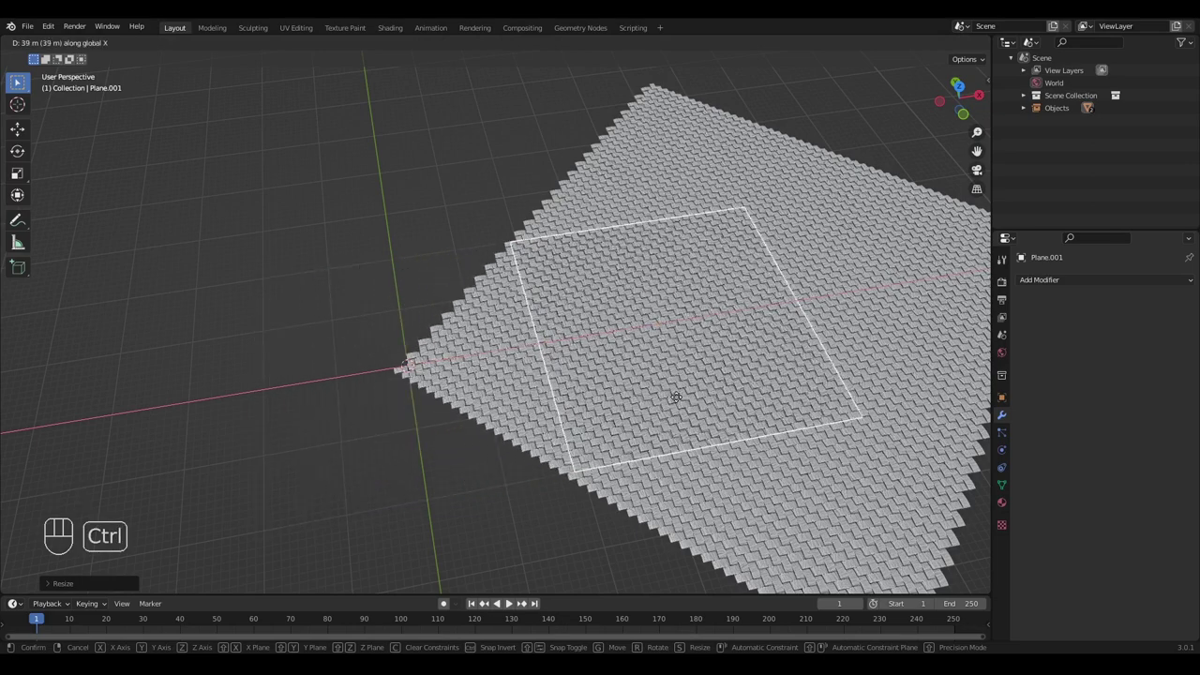
{"action": "left_click", "coordinate": [750, 390]}
Examine from above how the square plane's edges and corners line up with the repeating weave pattern.
{"action": "key", "text": "KP_7"}
{"action": "key", "text": "shift+z"}
{"action": "scroll", "coordinate": [519, 390], "scroll_direction": "up", "scroll_amount": 3}
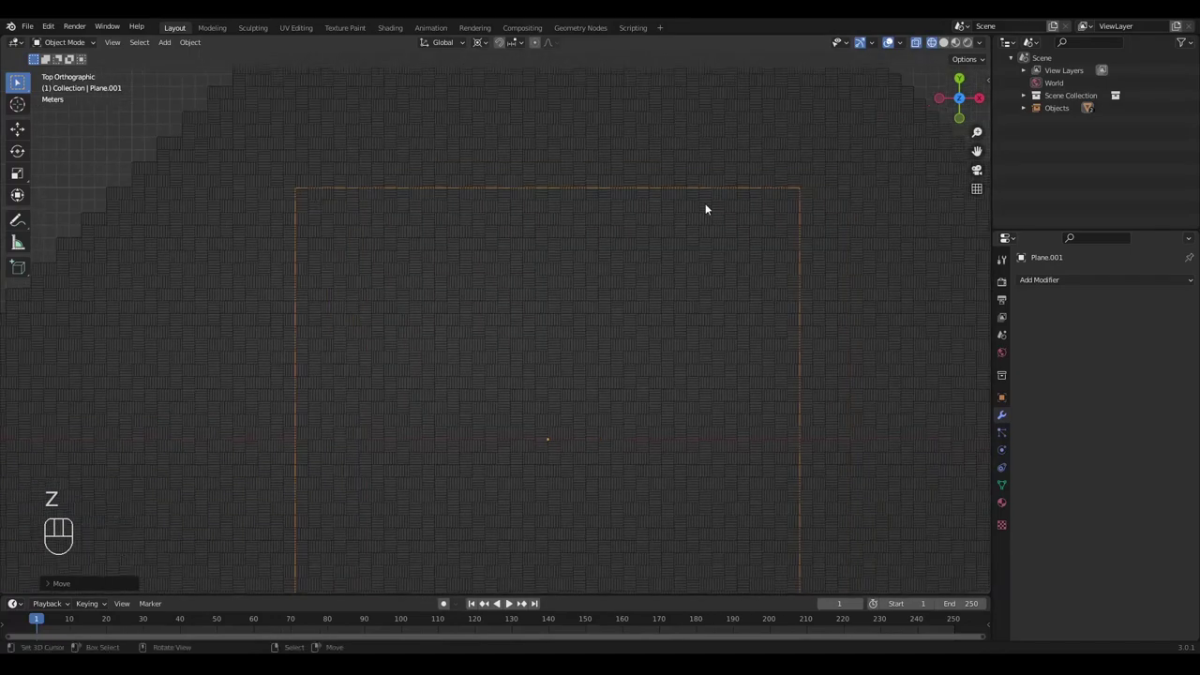
{"action": "key", "text": "shift+z"}
{"action": "scroll", "coordinate": [269, 216], "scroll_direction": "up", "scroll_amount": 1}
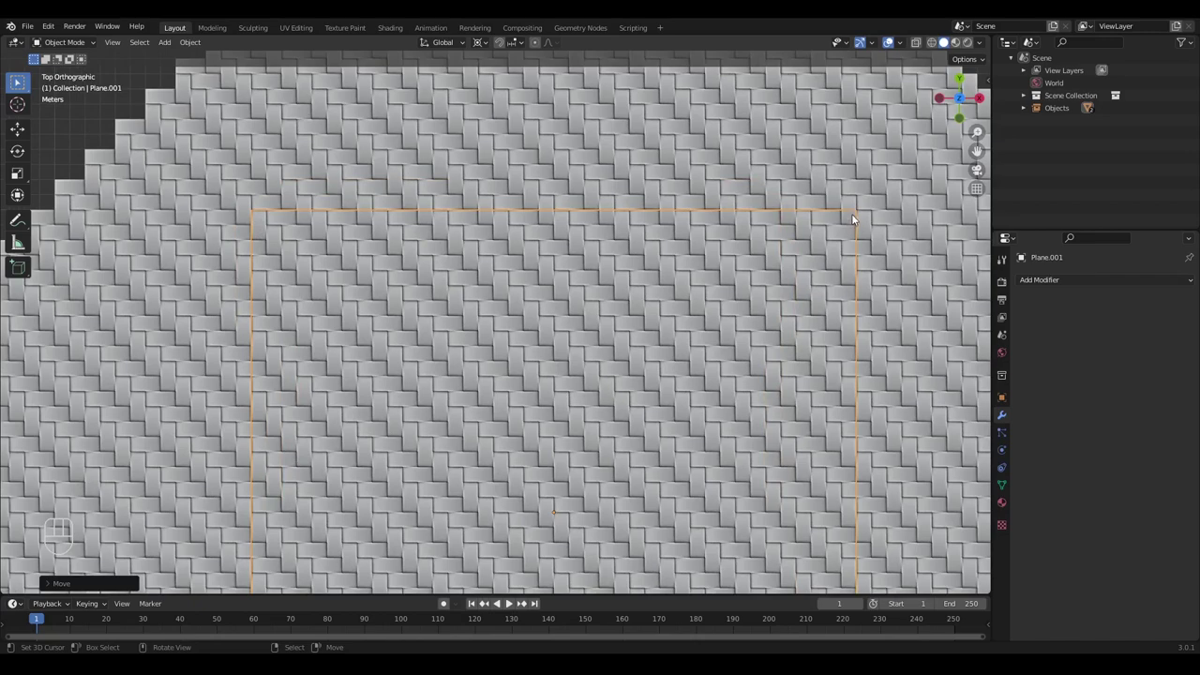
{"action": "scroll", "coordinate": [260, 233], "scroll_direction": "down", "scroll_amount": 1}
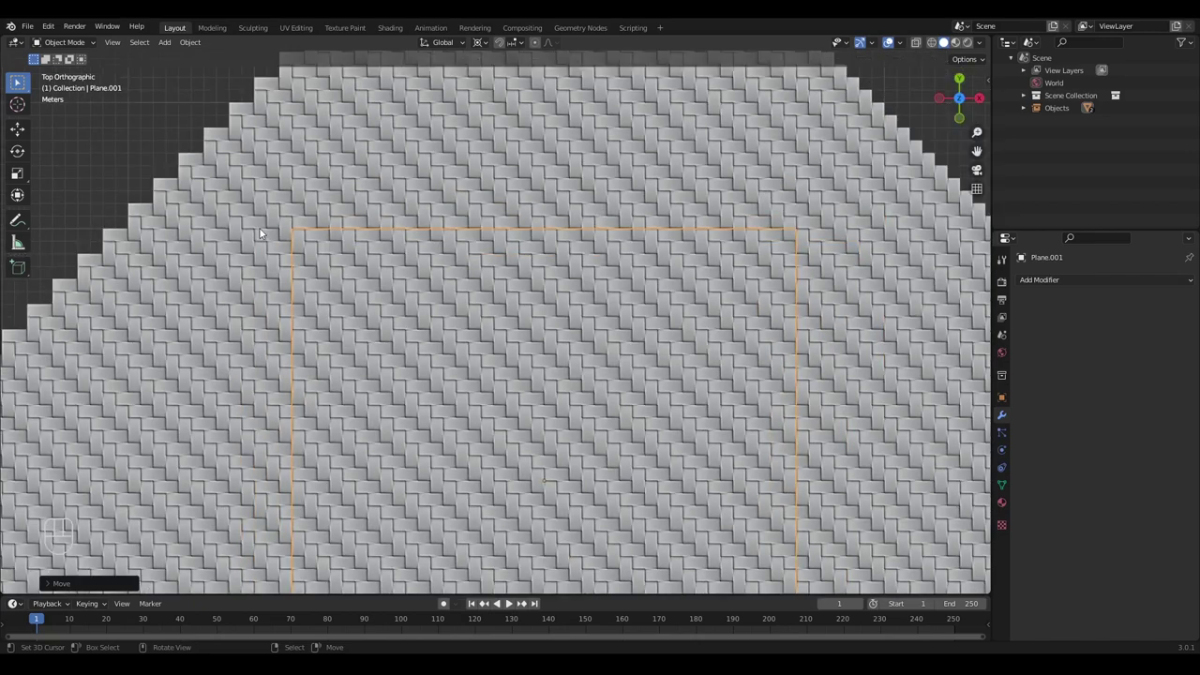
{"action": "scroll", "coordinate": [328, 260], "scroll_direction": "down", "scroll_amount": 1}
{"action": "scroll", "coordinate": [766, 273], "scroll_direction": "up", "scroll_amount": 1}
{"action": "scroll", "coordinate": [783, 240], "scroll_direction": "down", "scroll_amount": 1}
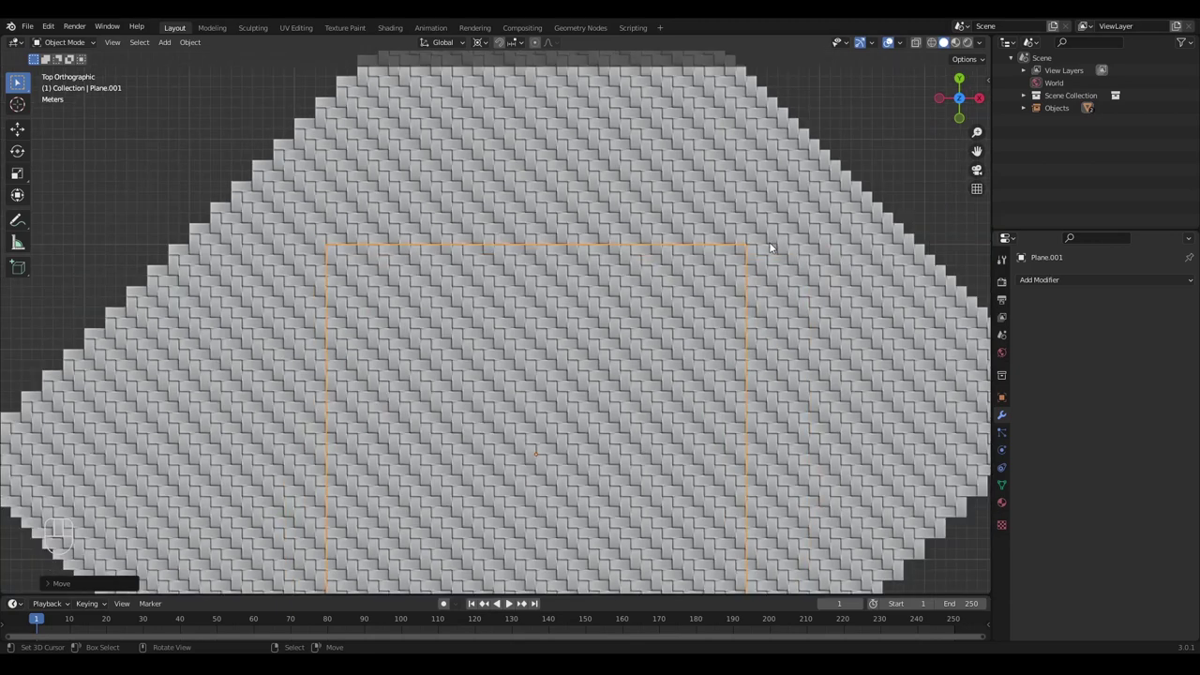
{"action": "scroll", "coordinate": [644, 351], "scroll_direction": "down", "scroll_amount": 5}
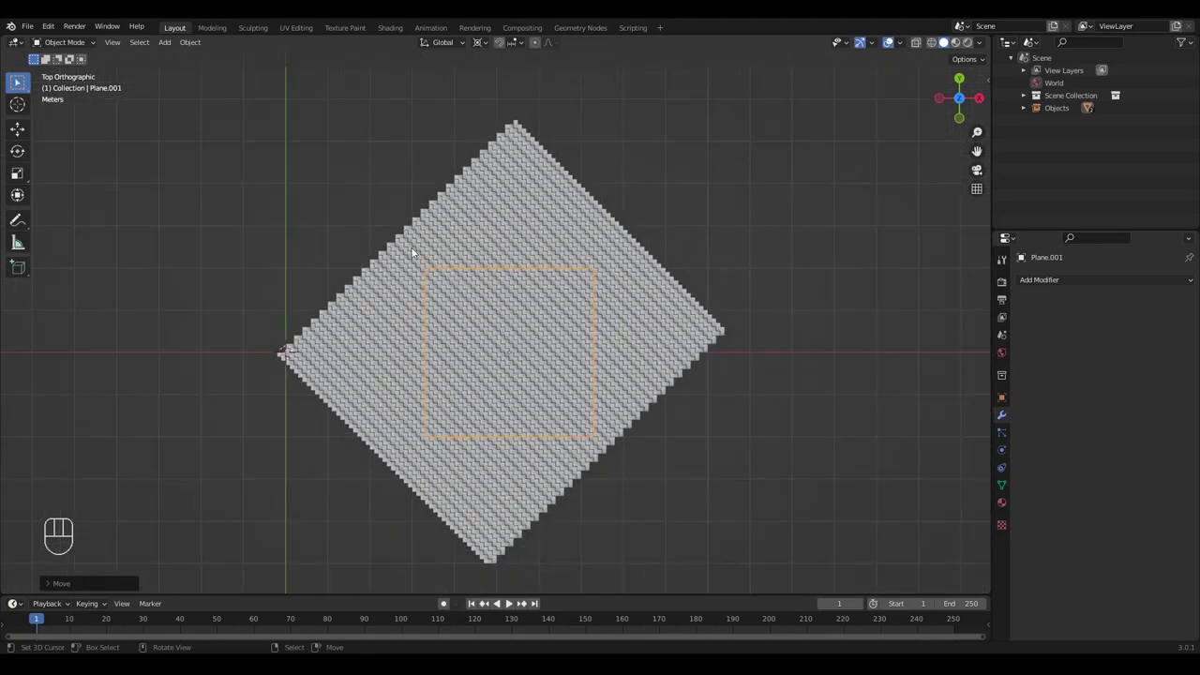
{"action": "scroll", "coordinate": [591, 324], "scroll_direction": "up", "scroll_amount": 3}
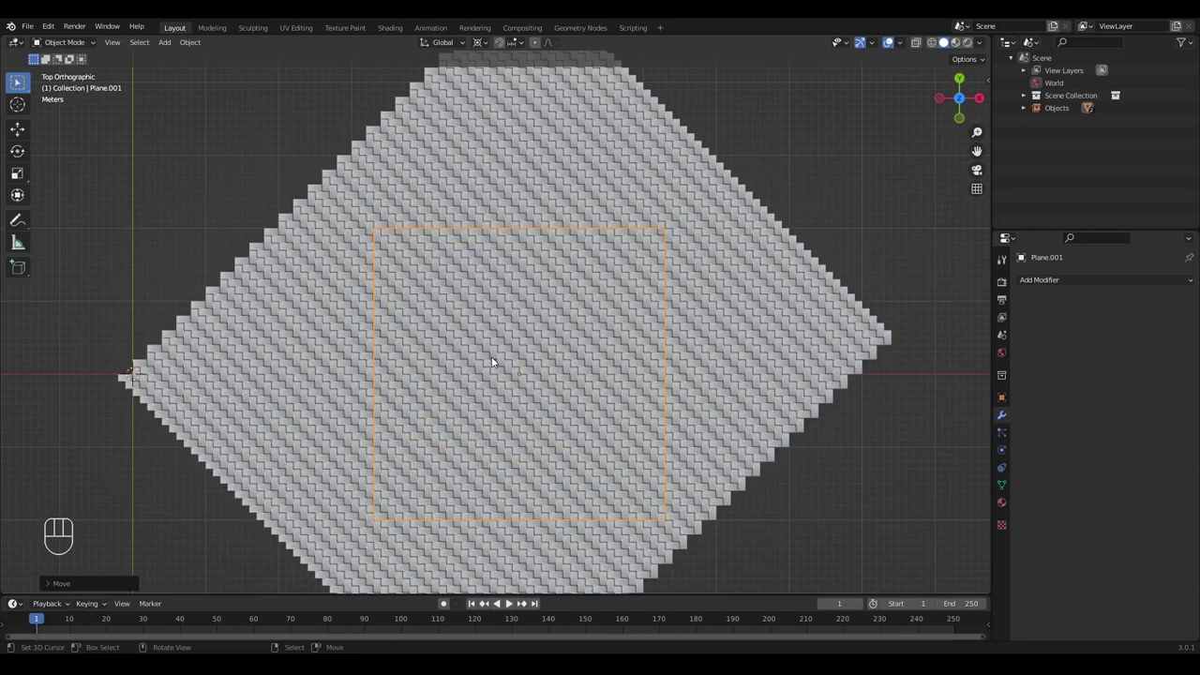
Raise the square plane so it lies just above the weave surface, and leave the plane selected.
{"action": "middle_click_drag", "start_coordinate": [462, 367], "coordinate": [521, 350]}
{"action": "key", "text": "KP_1"}
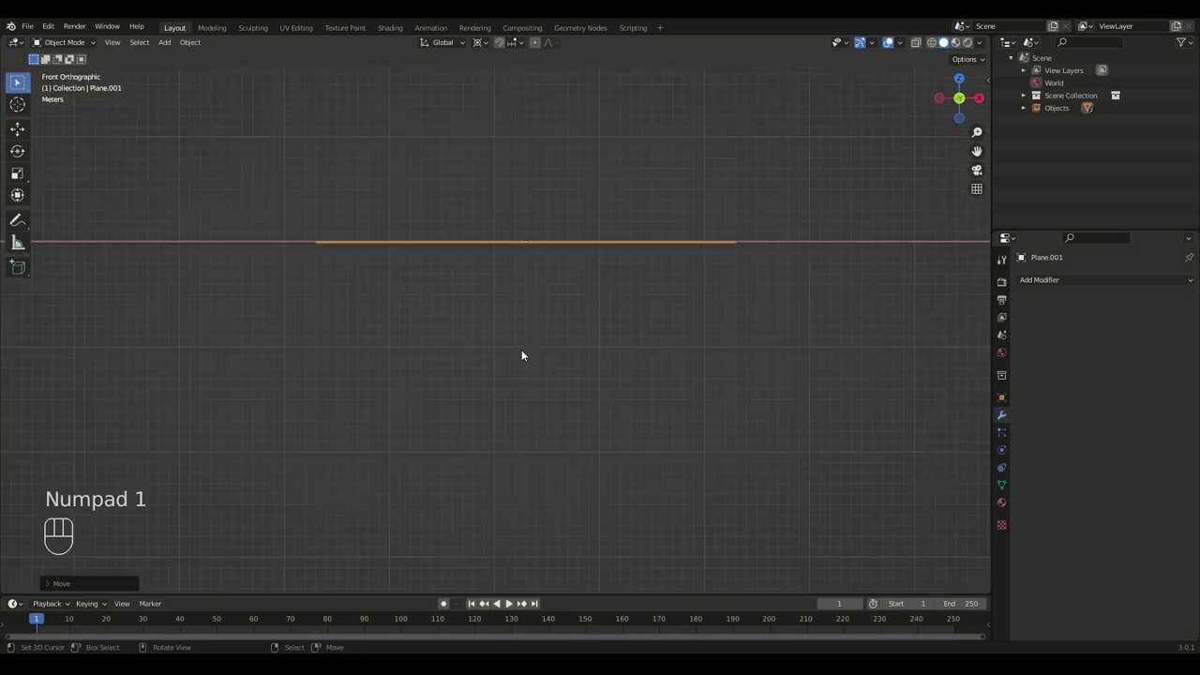
{"action": "scroll", "coordinate": [473, 352], "scroll_direction": "up", "scroll_amount": 3}
{"action": "middle_click_drag", "start_coordinate": [449, 341], "coordinate": [408, 359], "text": "shift"}
{"action": "scroll", "coordinate": [476, 387], "scroll_direction": "up", "scroll_amount": 5}
{"action": "scroll", "coordinate": [406, 401], "scroll_direction": "up", "scroll_amount": 4}
{"action": "key", "text": "g"}
{"action": "left_click", "coordinate": [387, 384]}
{"action": "right_click", "coordinate": [409, 360]}
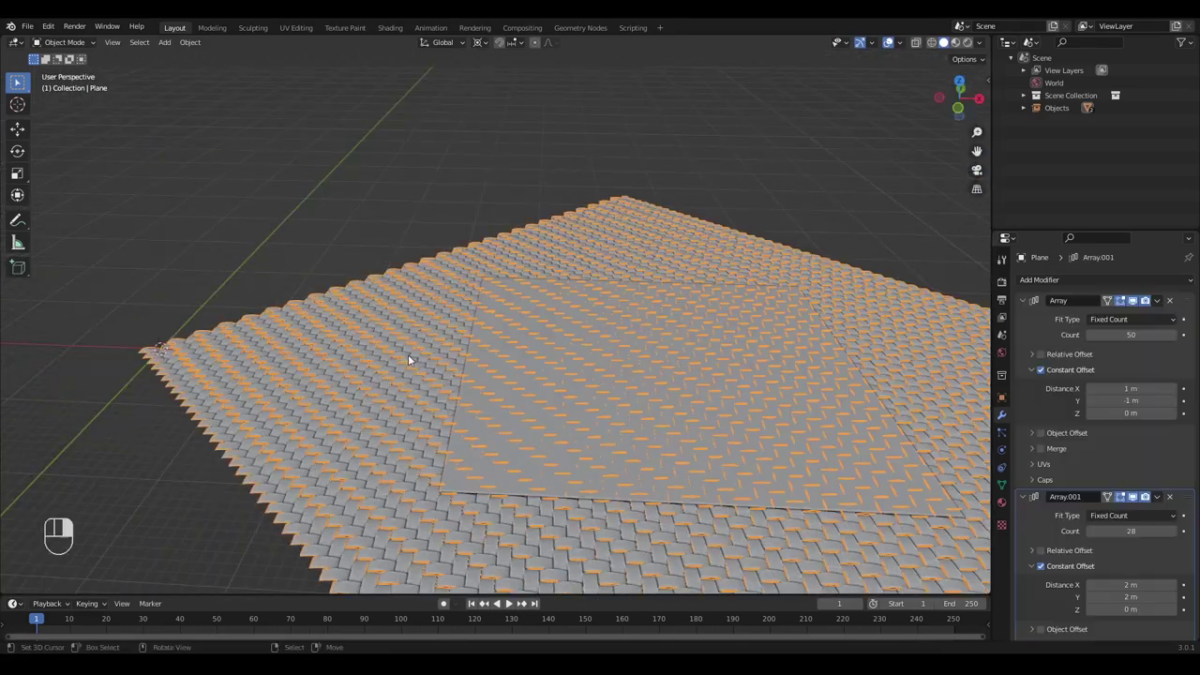
{"action": "middle_click_drag", "start_coordinate": [497, 362], "coordinate": [514, 390]}
{"action": "right_click", "coordinate": [515, 390]}
{"action": "middle_click_drag", "start_coordinate": [448, 271], "coordinate": [523, 311]}
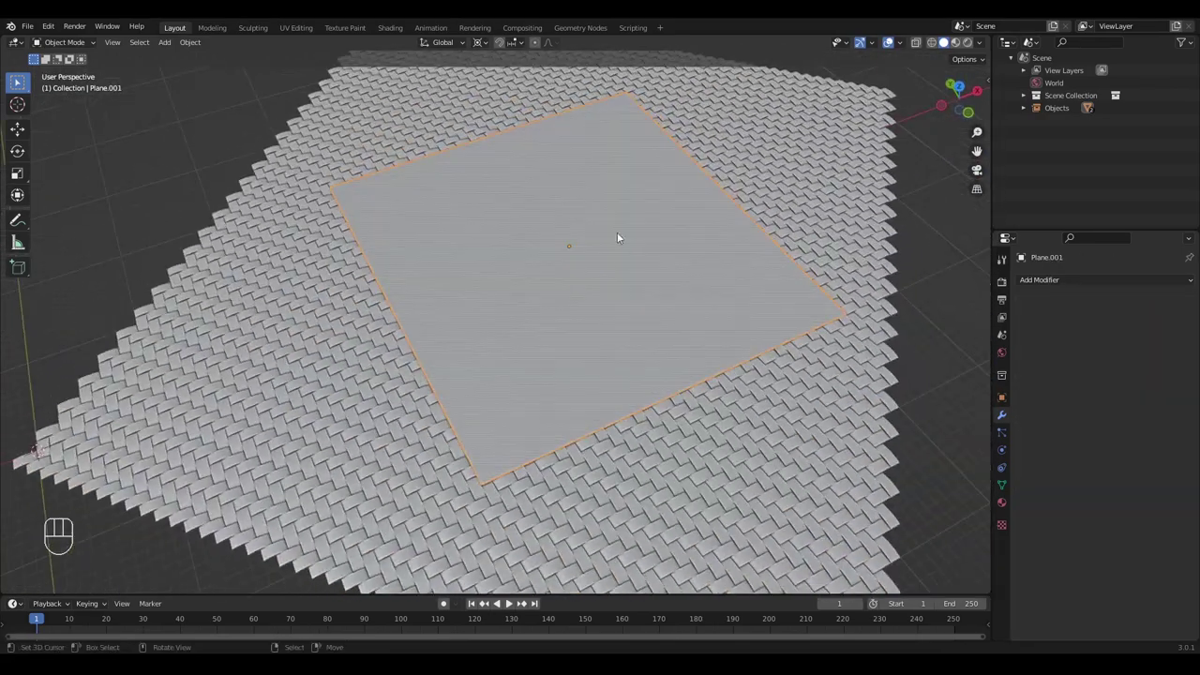
Create a new material for the square plane in the Shading workspace and enlarge the node editor.
{"action": "left_click", "coordinate": [389, 28]}
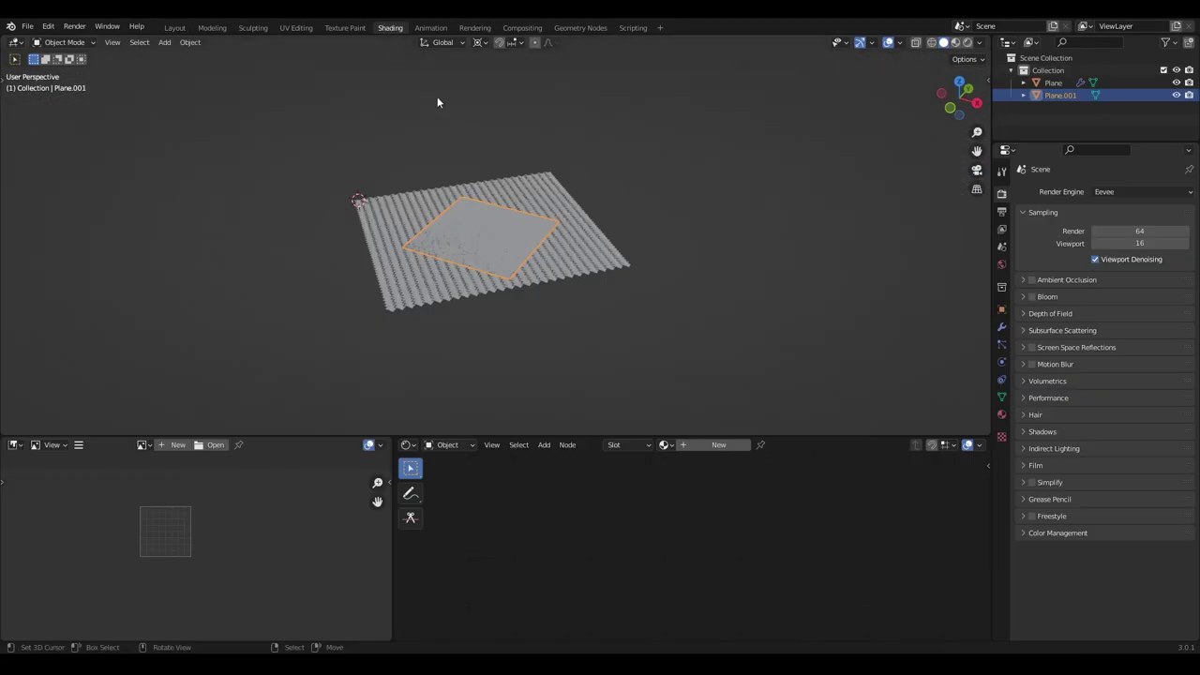
{"action": "scroll", "coordinate": [525, 293], "scroll_direction": "up", "scroll_amount": 3}
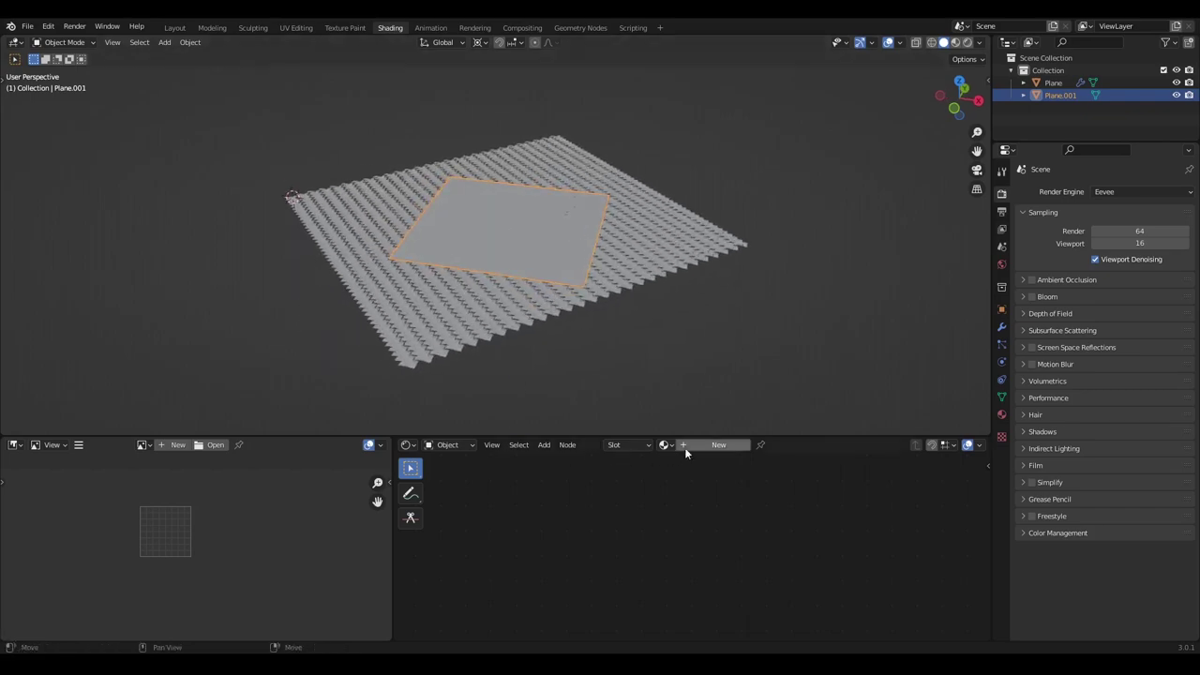
{"action": "left_click", "coordinate": [710, 444]}
{"action": "scroll", "coordinate": [527, 276], "scroll_direction": "up", "scroll_amount": 5}
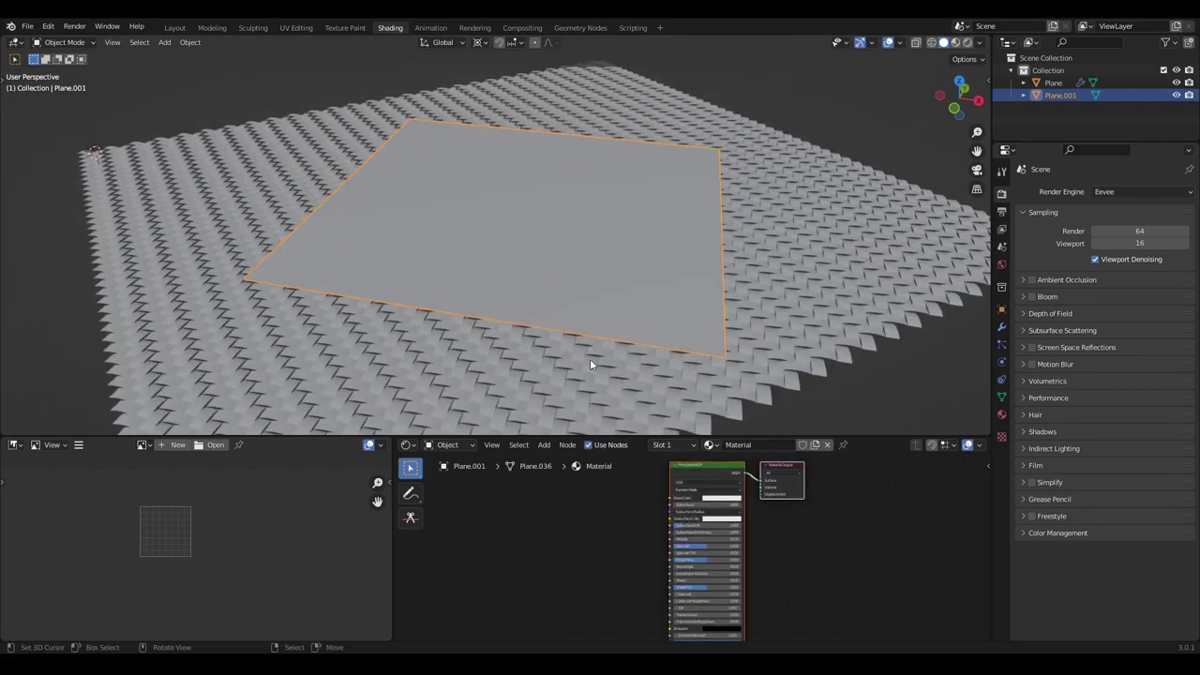
{"action": "left_click_drag", "start_coordinate": [572, 436], "coordinate": [572, 335]}
{"action": "scroll", "coordinate": [638, 410], "scroll_direction": "up", "scroll_amount": 2}
{"action": "scroll", "coordinate": [553, 436], "scroll_direction": "up", "scroll_amount": 3}
{"action": "middle_click_drag", "start_coordinate": [553, 436], "coordinate": [657, 478]}
Add an Image Texture node beside the Principled BSDF node in the plane's material.
{"action": "left_click", "coordinate": [568, 464]}
{"action": "key", "text": "shift+a"}
{"action": "left_click", "coordinate": [564, 462]}
{"action": "key", "text": "Escape"}
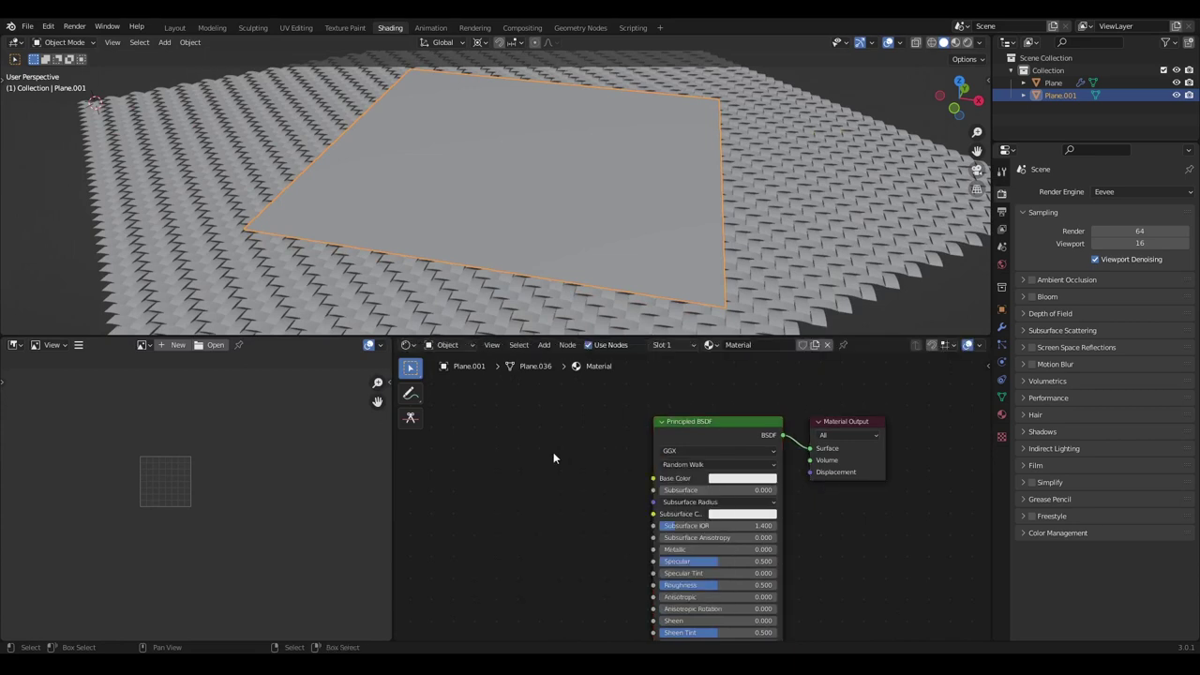
{"action": "key", "text": "shift+a"}
{"action": "type", "text": "imag"}
{"action": "left_click", "coordinate": [584, 475]}
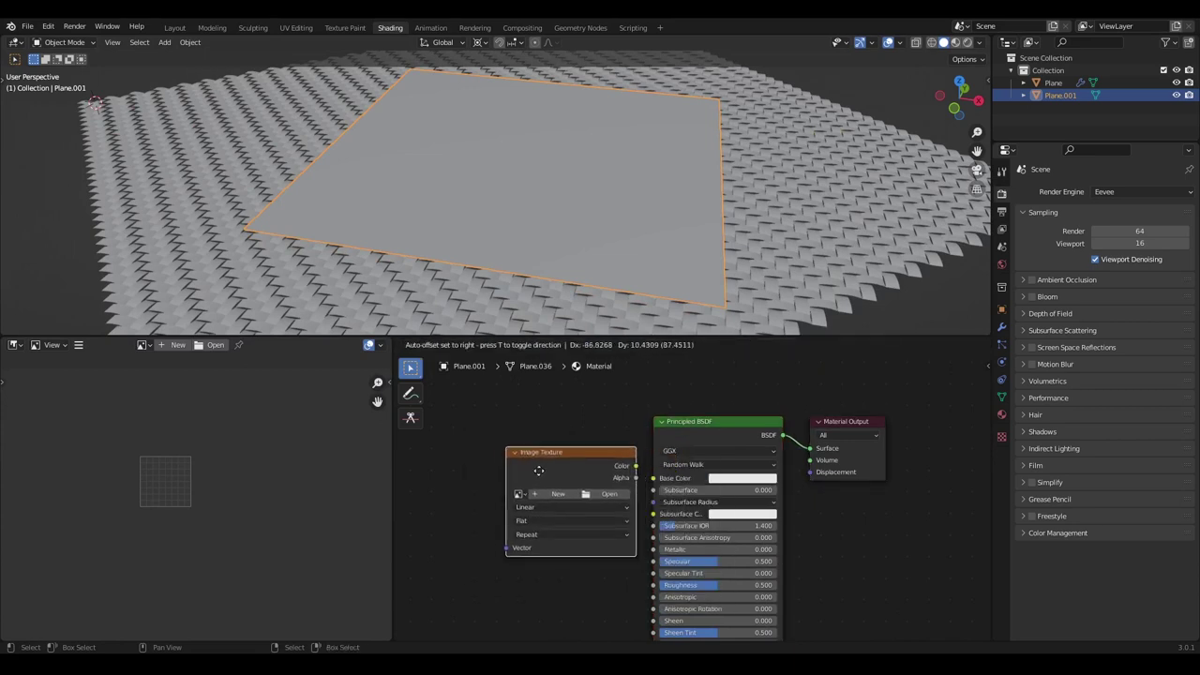
{"action": "left_click", "coordinate": [529, 470]}
Create a blank 1024 × 1024 px image named Normal Map in the texture node and space that node away from the Principled BSDF.
{"action": "middle_click_drag", "start_coordinate": [557, 469], "coordinate": [600, 468]}
{"action": "scroll", "coordinate": [600, 469], "scroll_direction": "up", "scroll_amount": 3}
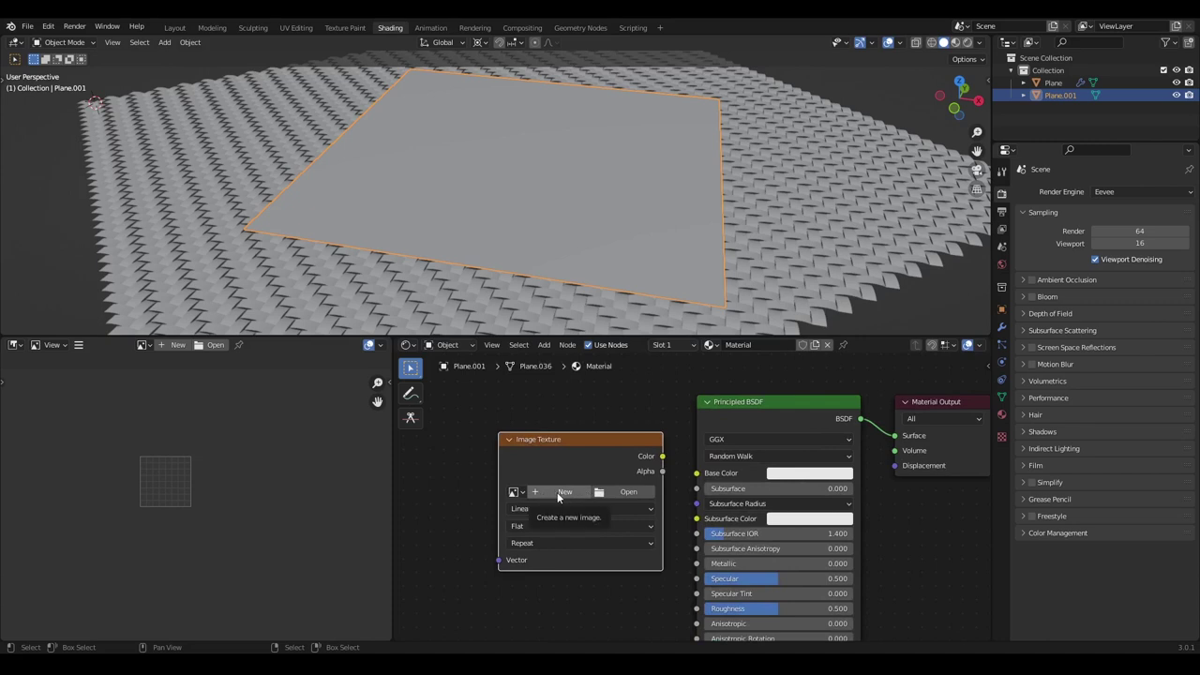
{"action": "left_click", "coordinate": [553, 491]}
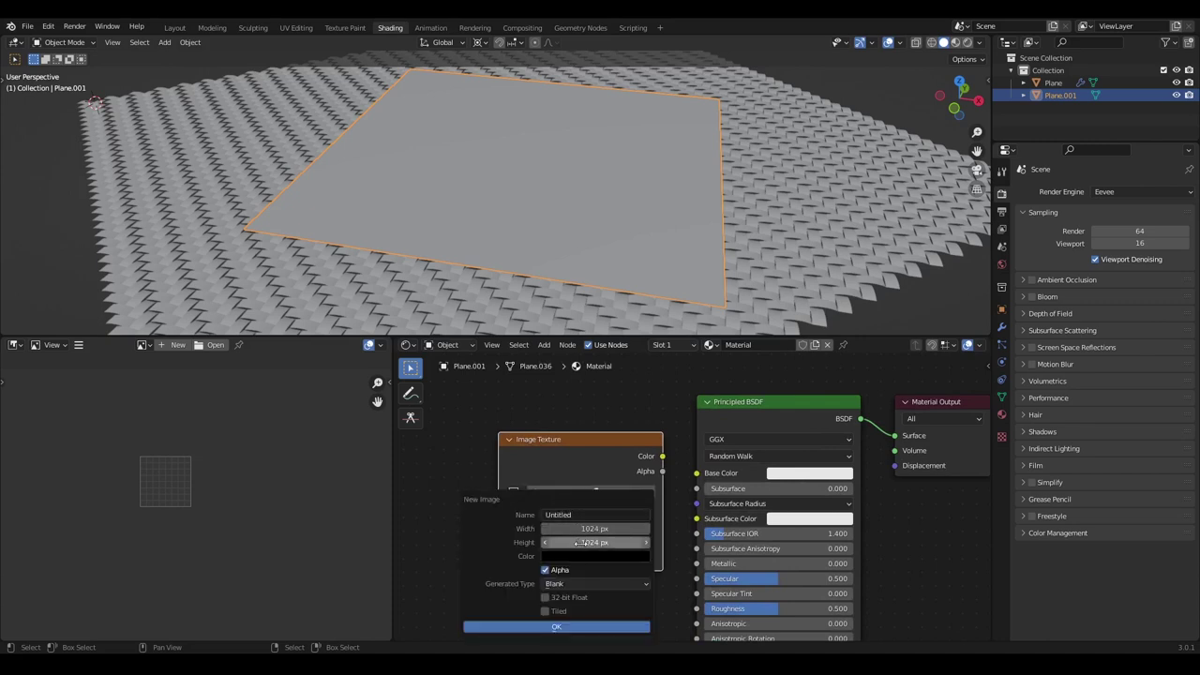
{"action": "left_click", "coordinate": [583, 515]}
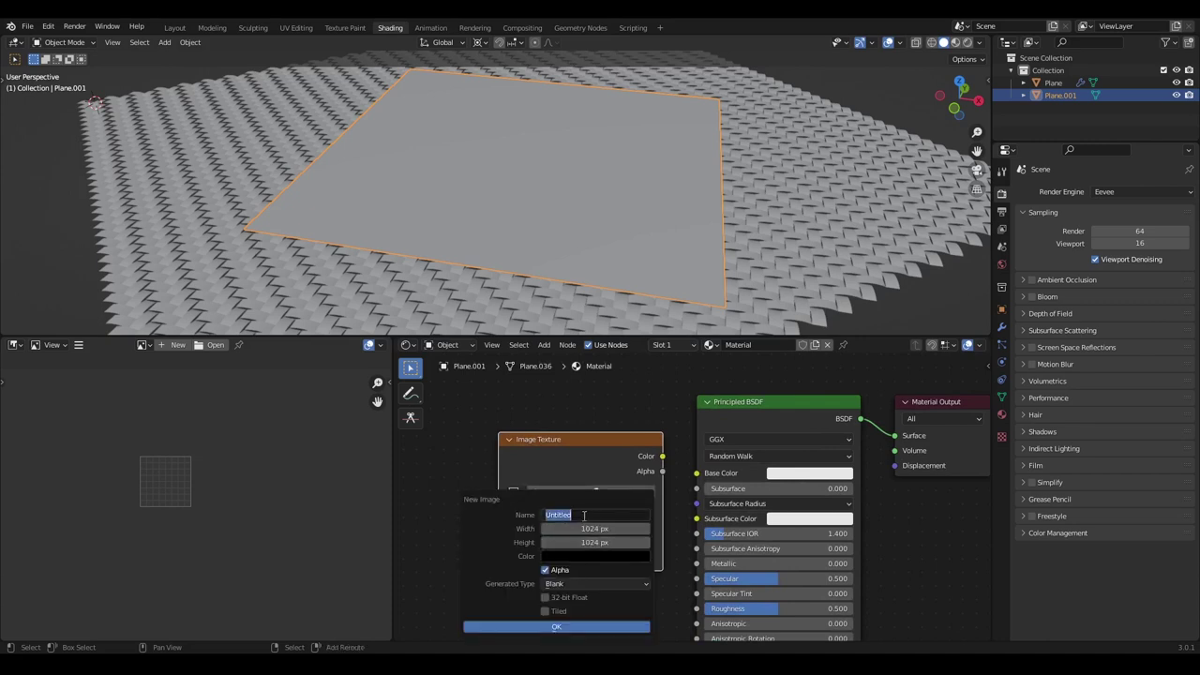
{"action": "type", "text": "No"}
{"action": "left_click", "coordinate": [562, 627]}
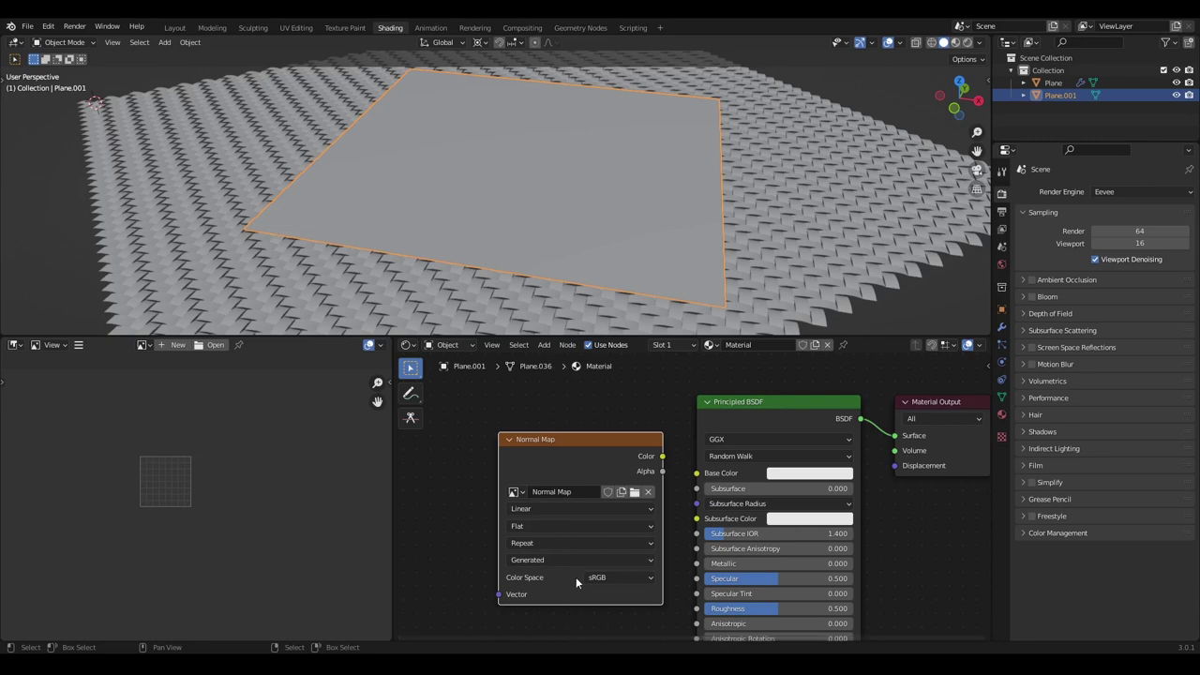
{"action": "scroll", "coordinate": [661, 514], "scroll_direction": "down", "scroll_amount": 3}
{"action": "key", "text": "g"}
{"action": "left_click", "coordinate": [640, 505]}
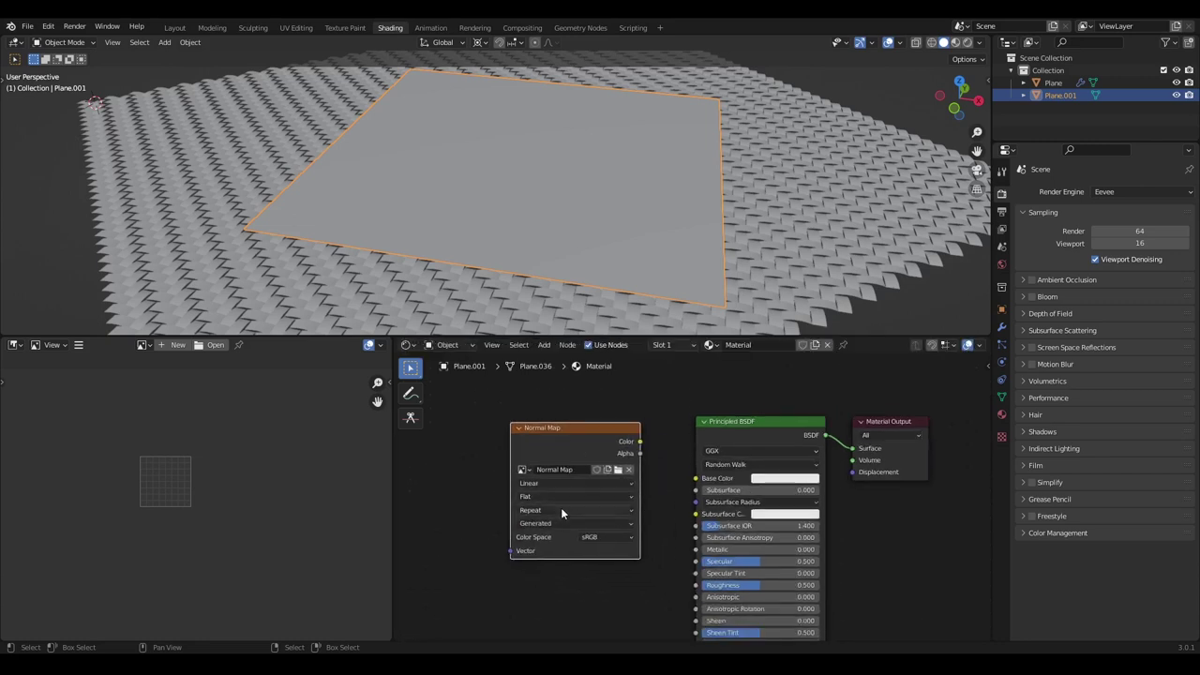
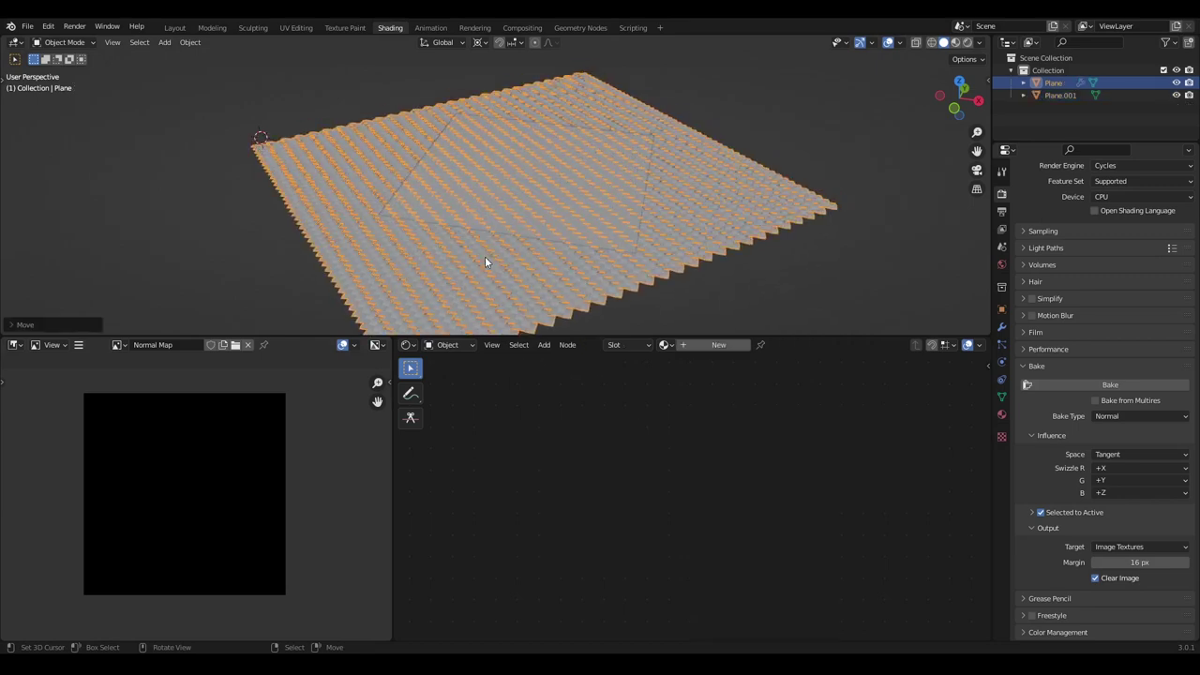
Undo the last object move and choose Normal as the bake type.
{"action": "key", "text": "ctrl+z"}
{"action": "scroll", "coordinate": [521, 224], "scroll_direction": "up", "scroll_amount": 3}
{"action": "scroll", "coordinate": [521, 227], "scroll_direction": "down", "scroll_amount": 4}
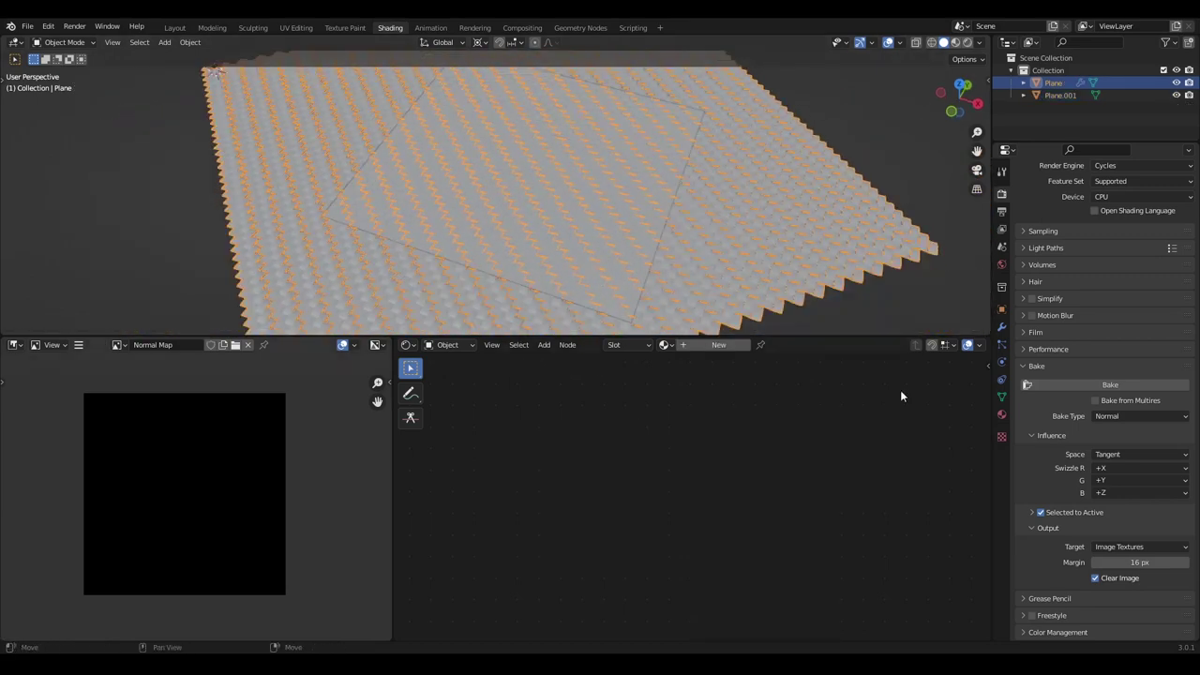
{"action": "left_click", "coordinate": [1108, 423]}
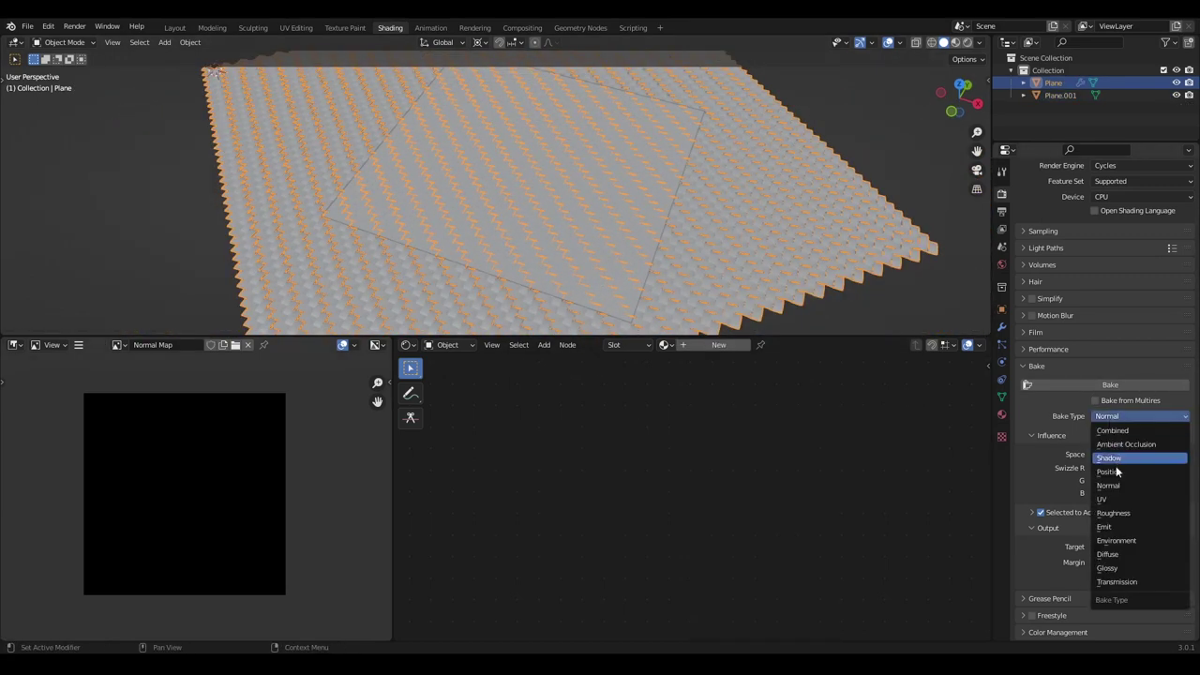
{"action": "left_click", "coordinate": [1111, 480]}
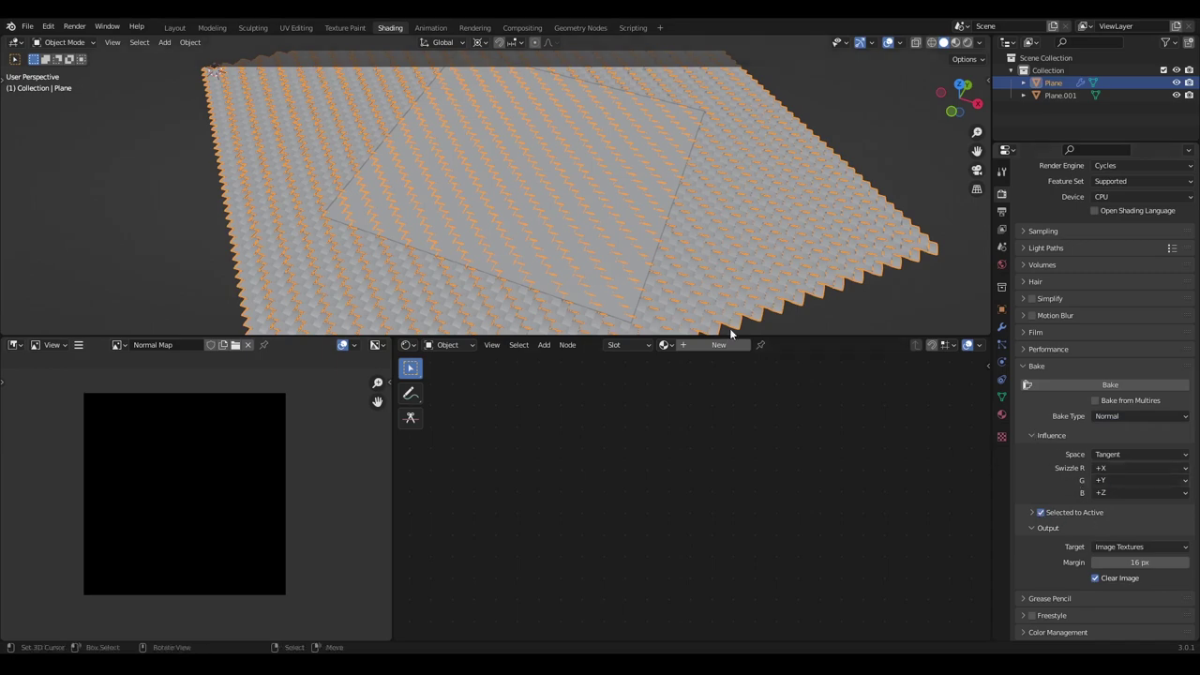
Select both the weave and the square plane, with the plane as the active object.
{"action": "right_click", "coordinate": [658, 203]}
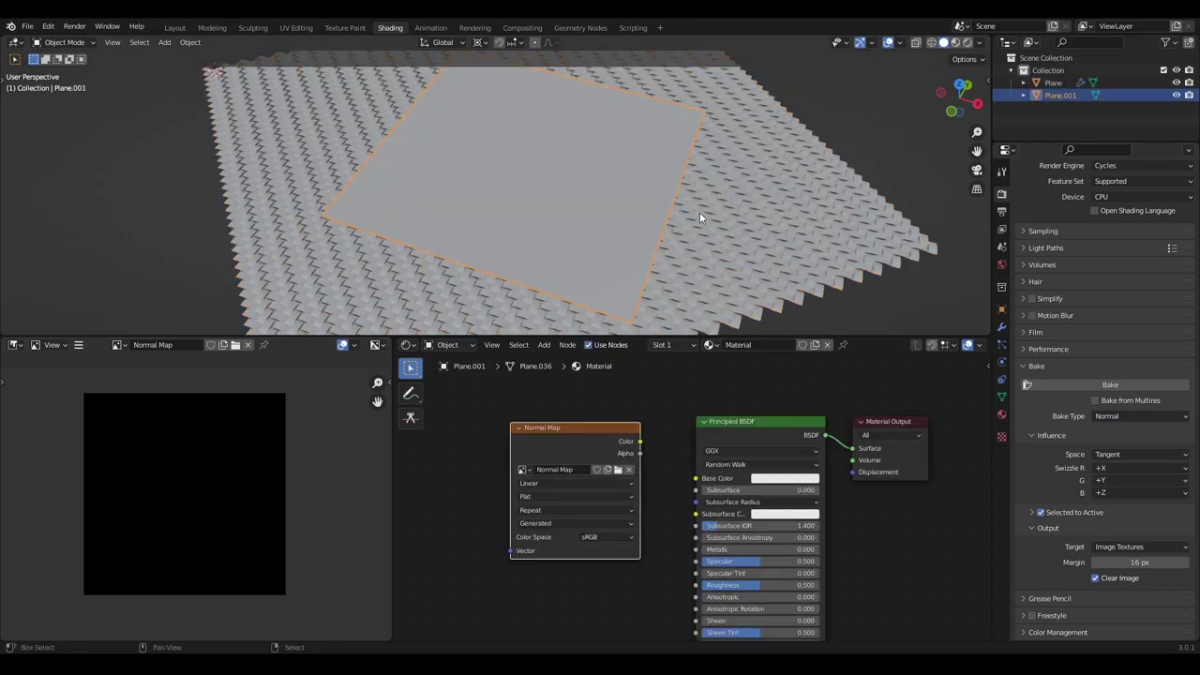
{"action": "scroll", "coordinate": [705, 210], "scroll_direction": "down", "scroll_amount": 2}
{"action": "left_click", "coordinate": [708, 212], "text": "shift"}
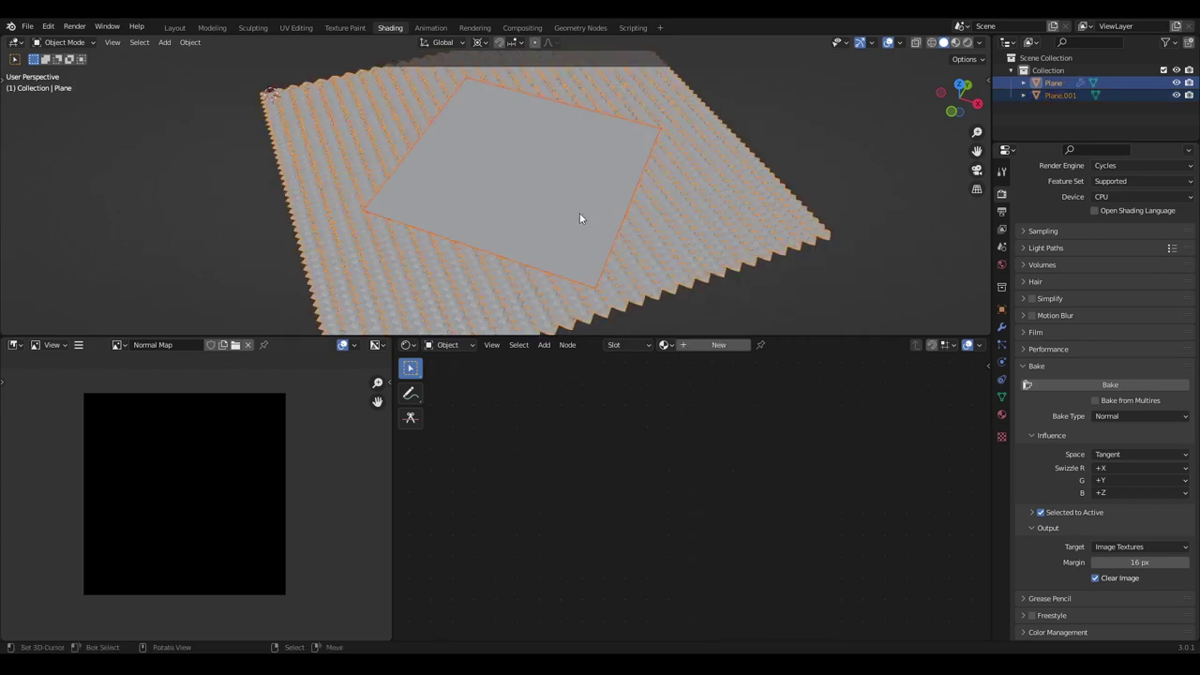
{"action": "left_click", "coordinate": [624, 240], "text": "shift"}
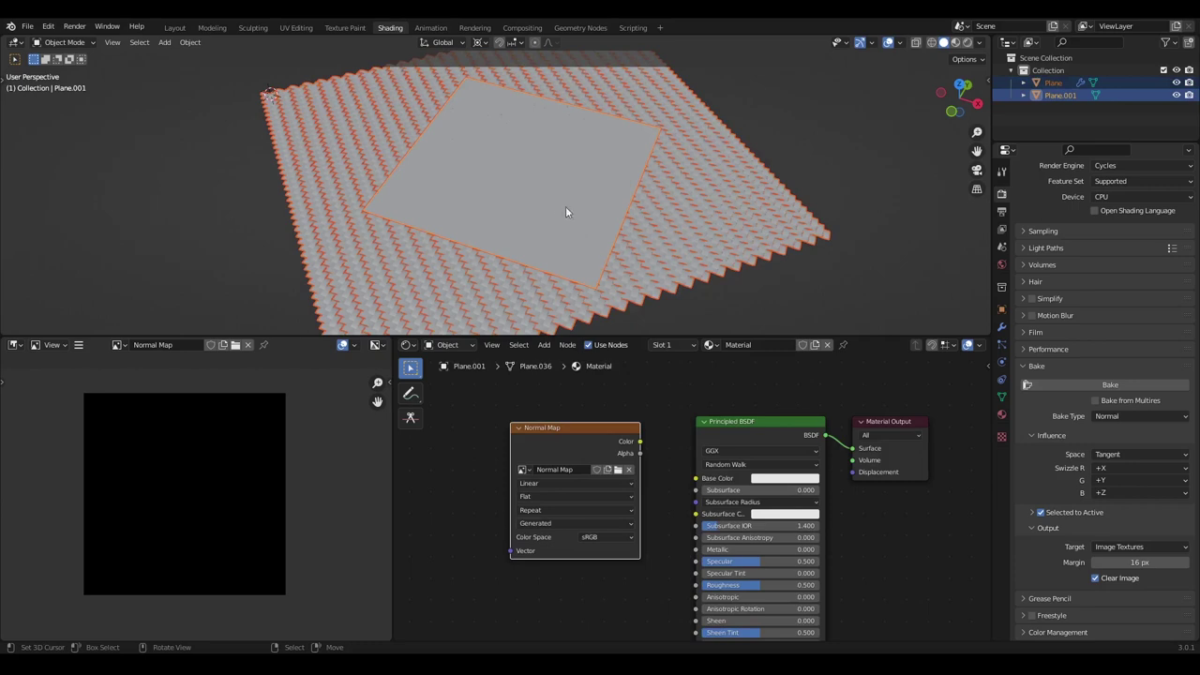
Make the Normal Map texture node the bake target and bake the weave's normals onto the plane.
{"action": "mouse_move", "coordinate": [584, 440]}
{"action": "left_mouse_down"}
{"action": "mouse_move", "coordinate": [567, 438]}
{"action": "mouse_move", "coordinate": [623, 438]}
{"action": "mouse_move", "coordinate": [511, 431]}
{"action": "mouse_move", "coordinate": [541, 456]}
{"action": "mouse_move", "coordinate": [572, 436]}
{"action": "left_mouse_up"}
{"action": "scroll", "coordinate": [696, 467], "scroll_direction": "down", "scroll_amount": 1}
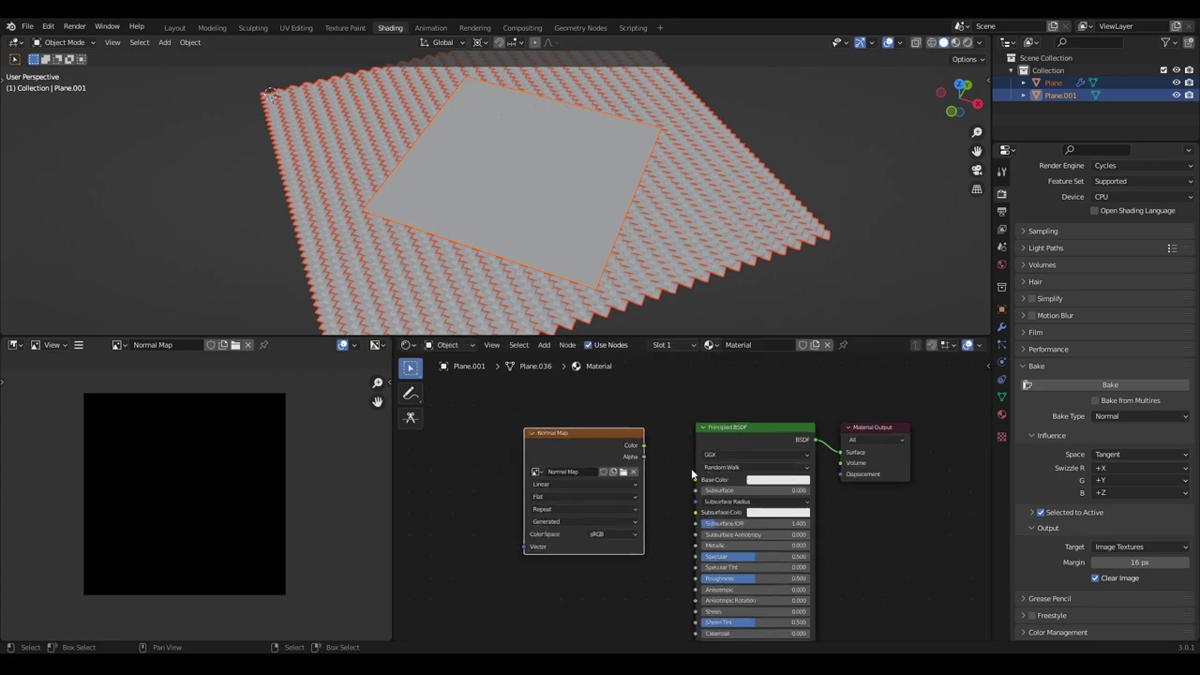
{"action": "scroll", "coordinate": [746, 467], "scroll_direction": "down", "scroll_amount": 1}
{"action": "left_click", "coordinate": [1110, 384]}
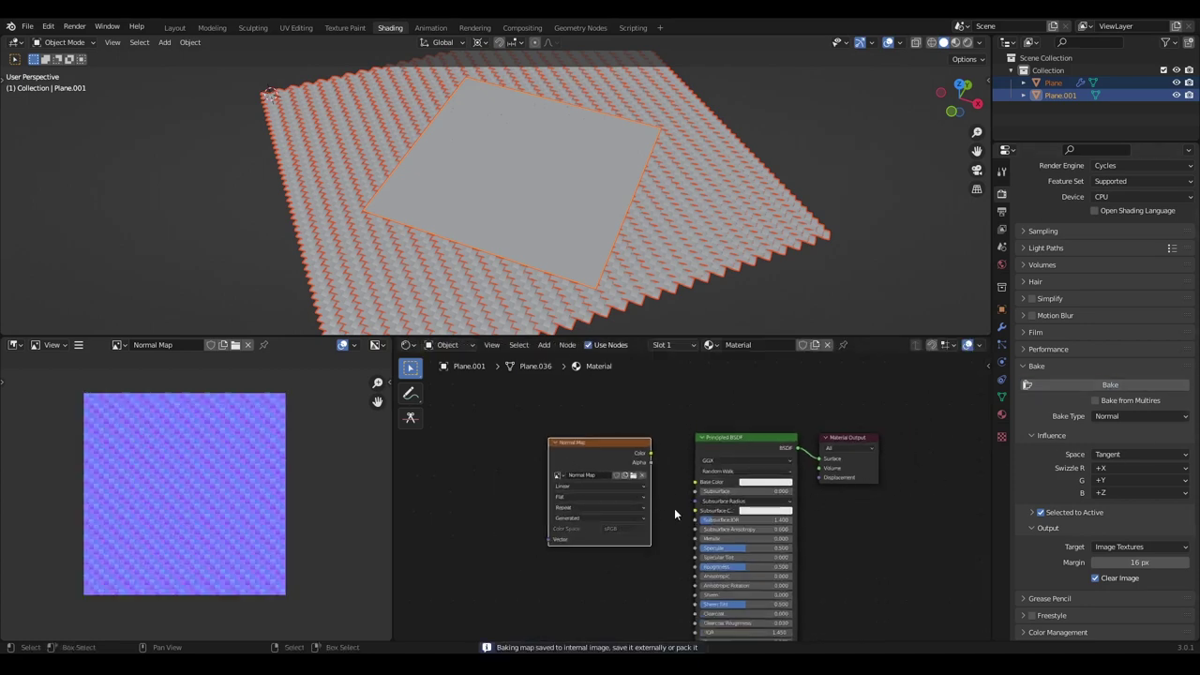
Examine the baked weave pattern up close in the Normal Map image.
{"action": "scroll", "coordinate": [273, 526], "scroll_direction": "up", "scroll_amount": 2}
{"action": "middle_click_drag", "start_coordinate": [242, 519], "coordinate": [174, 441]}
{"action": "scroll", "coordinate": [172, 441], "scroll_direction": "up", "scroll_amount": 1}
{"action": "scroll", "coordinate": [218, 486], "scroll_direction": "up", "scroll_amount": 2}
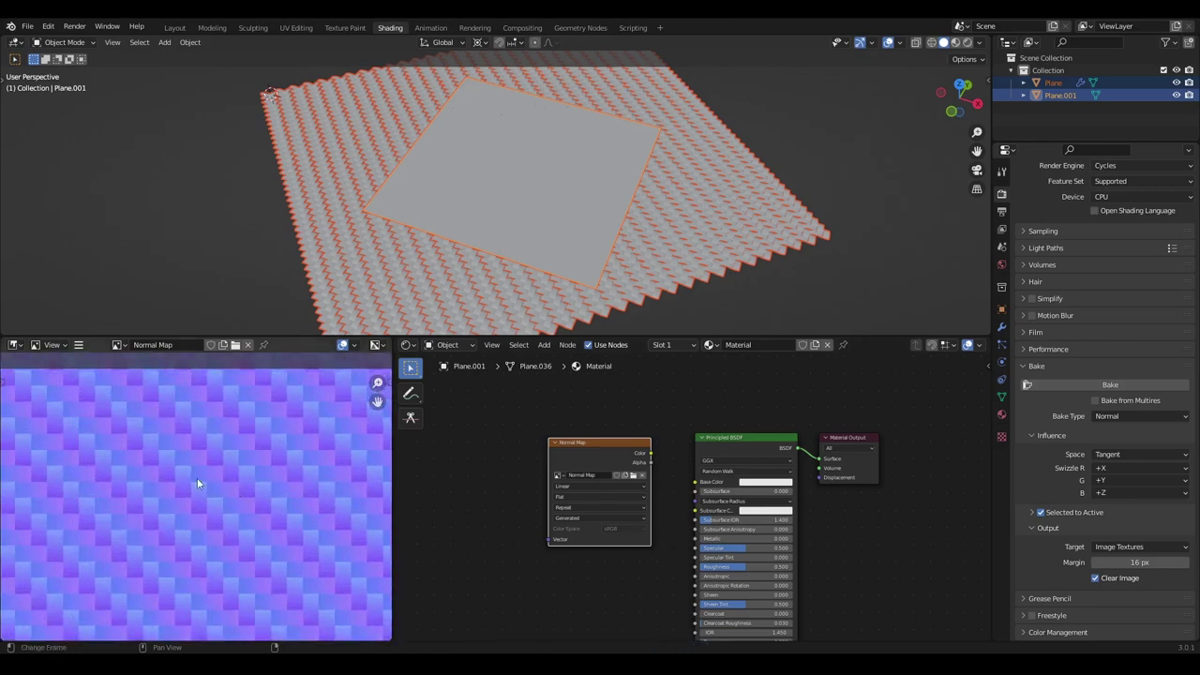
{"action": "scroll", "coordinate": [262, 510], "scroll_direction": "down", "scroll_amount": 3}
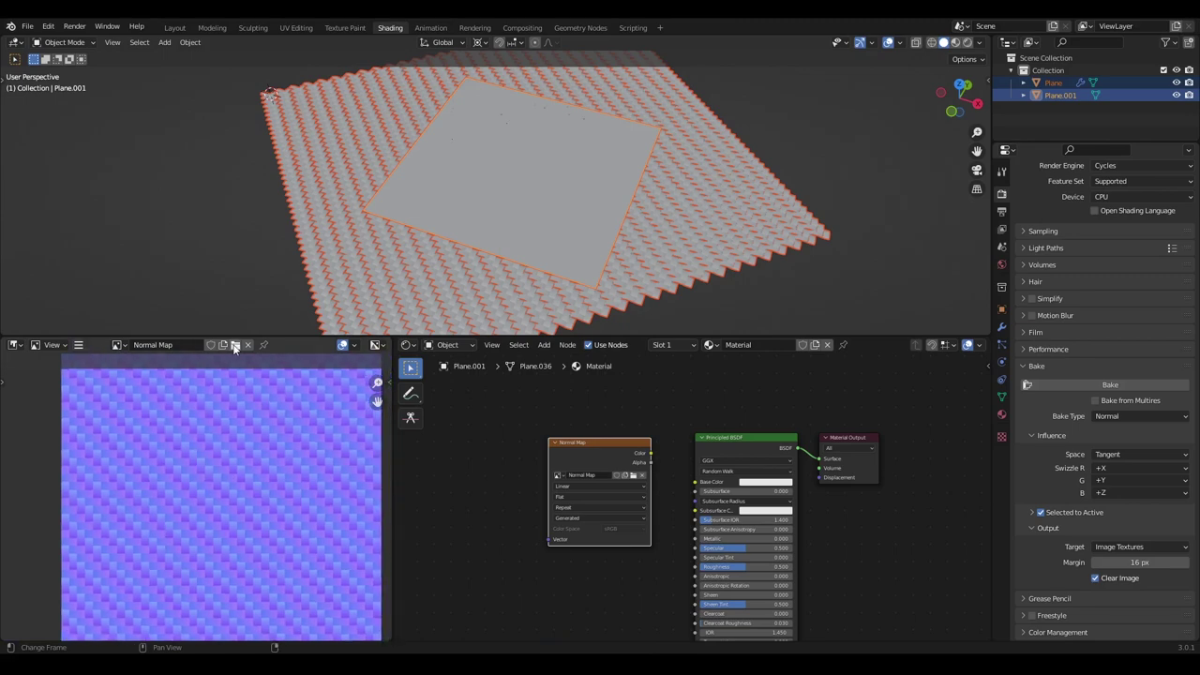
{"action": "scroll", "coordinate": [281, 422], "scroll_direction": "down", "scroll_amount": 1}
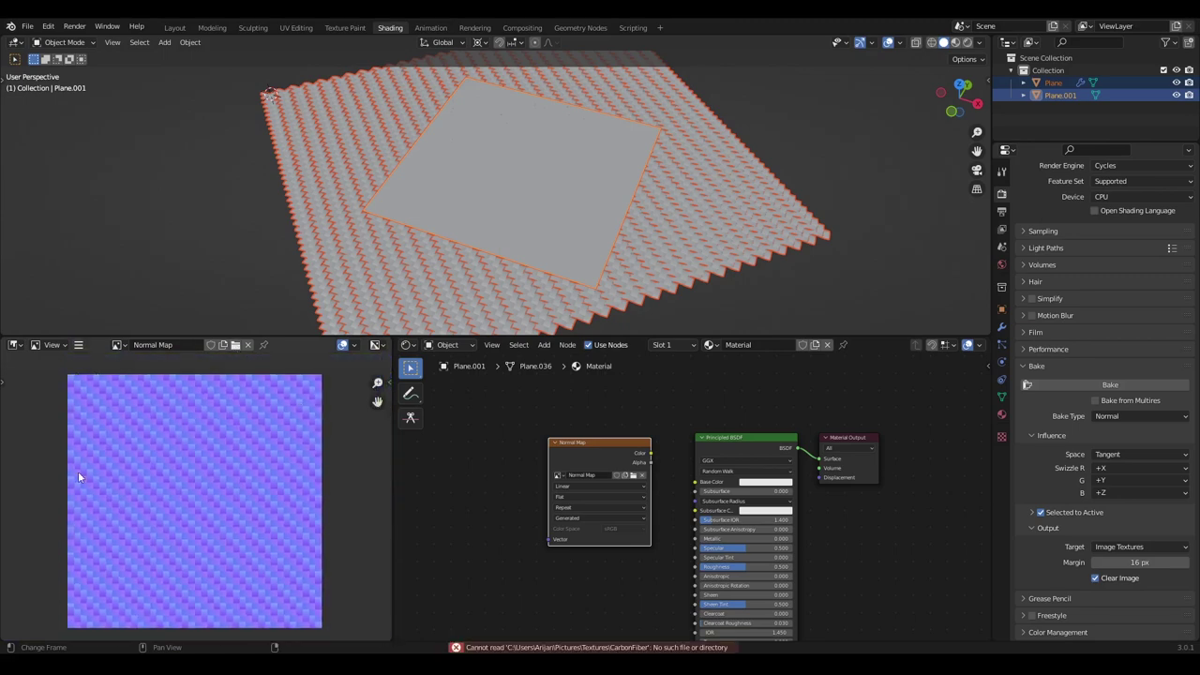
Move the carbon-fibre weave object well away from the square plane.
{"action": "scroll", "coordinate": [364, 218], "scroll_direction": "down", "scroll_amount": 2}
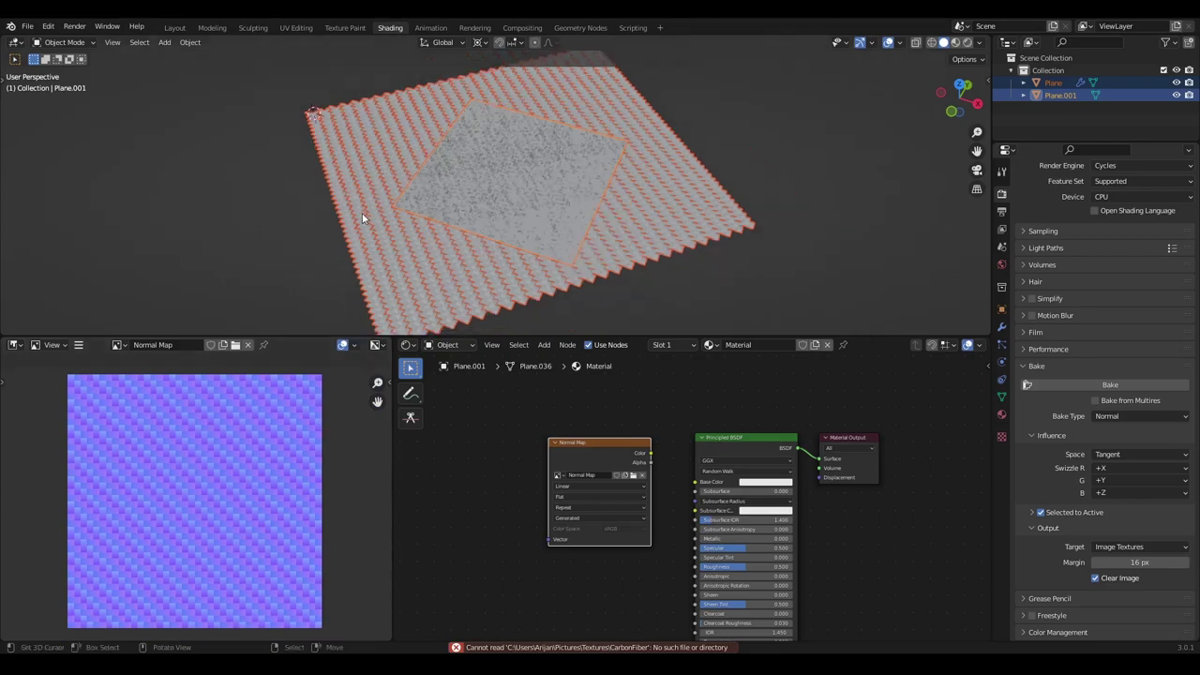
{"action": "left_click", "coordinate": [444, 242]}
{"action": "key", "text": "g"}
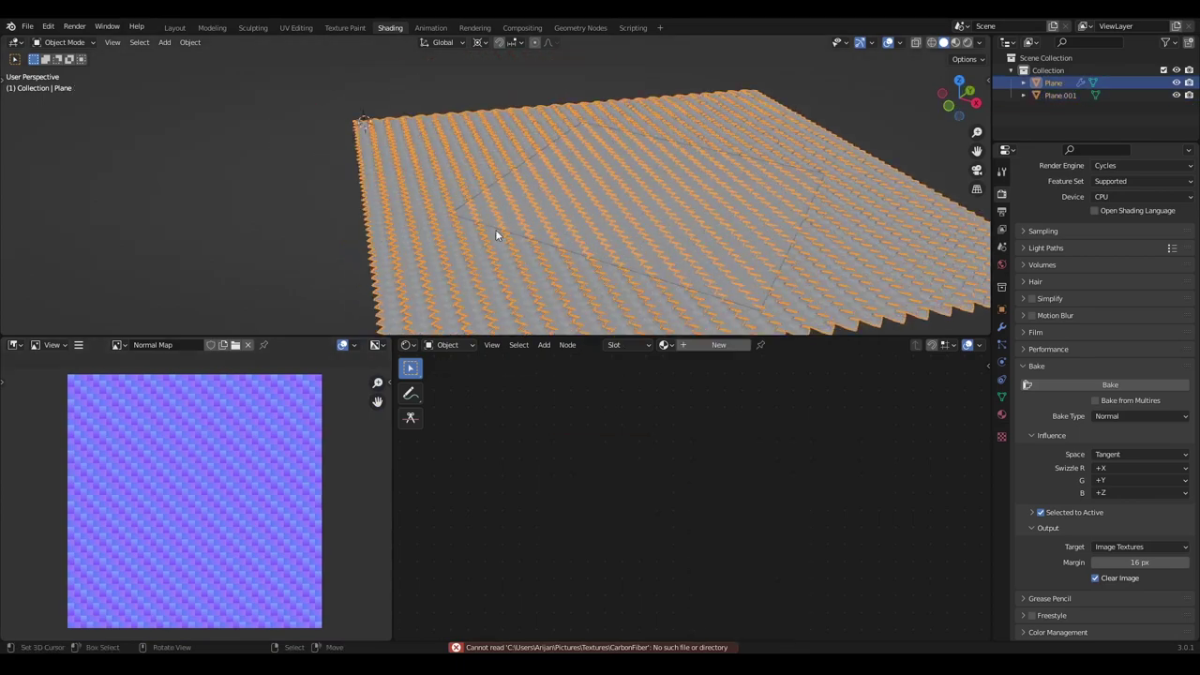
{"action": "right_click", "coordinate": [468, 156]}
{"action": "scroll", "coordinate": [555, 194], "scroll_direction": "down", "scroll_amount": 3}
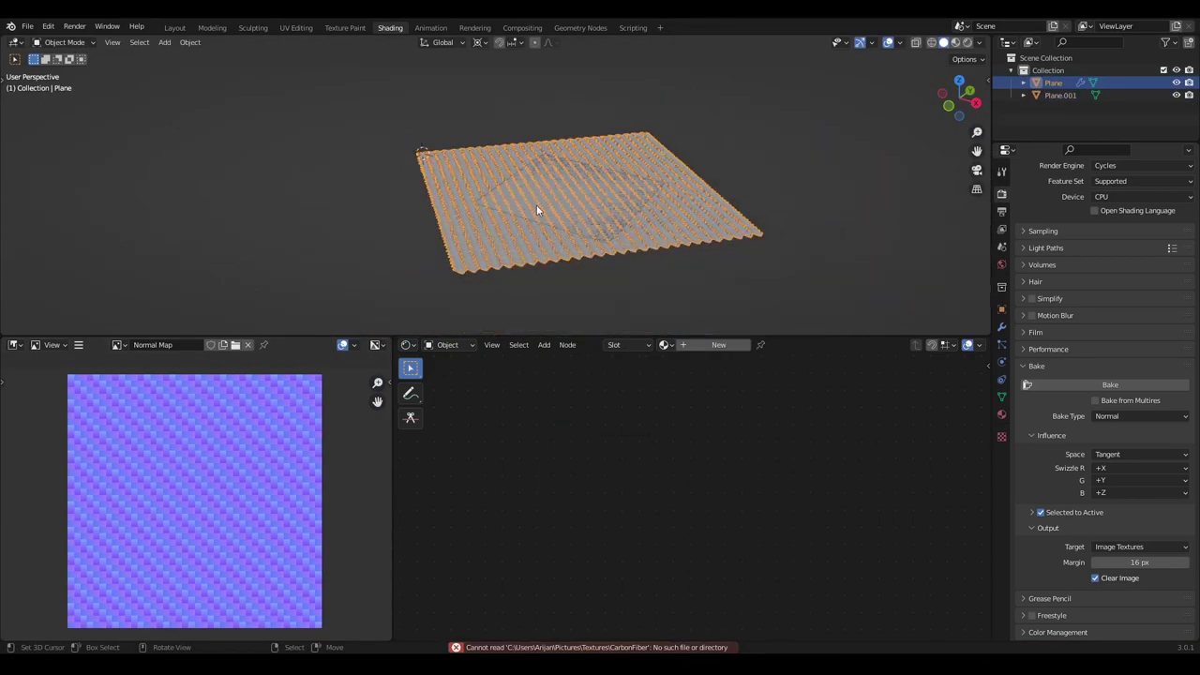
{"action": "middle_click_drag", "start_coordinate": [671, 248], "coordinate": [674, 272]}
{"action": "key", "text": "g"}
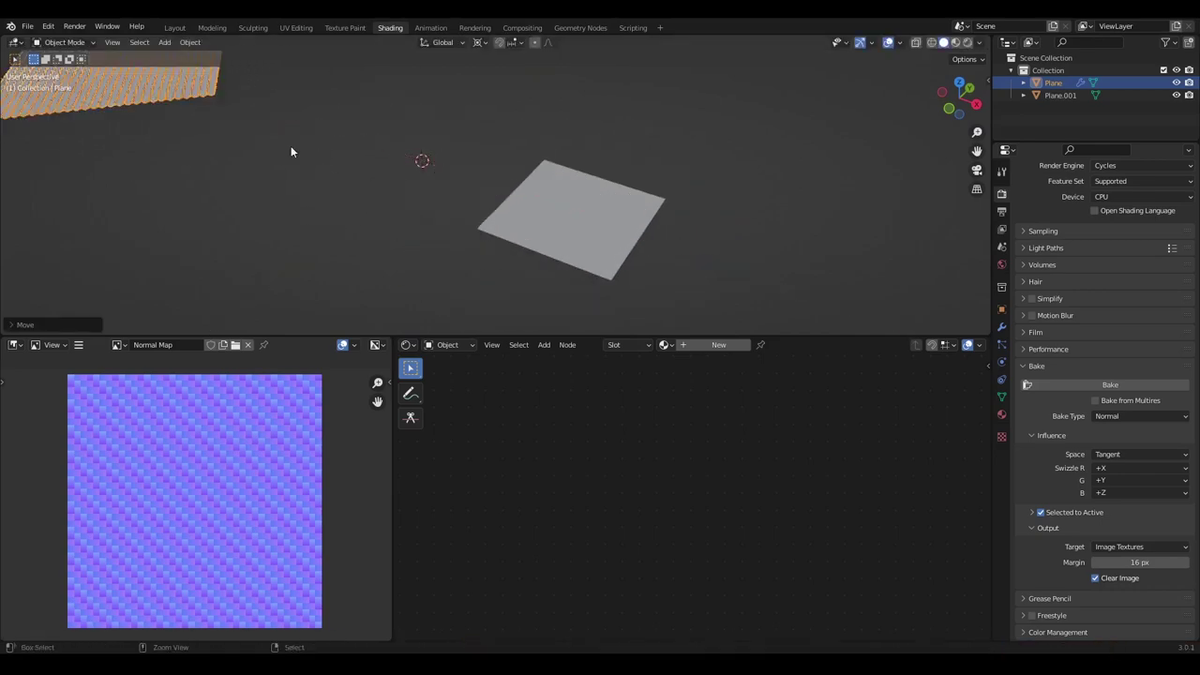
{"action": "left_click", "coordinate": [291, 150]}
Reset the 3D cursor to the world origin and show the selected square plane in Material Preview shading.
{"action": "left_click", "coordinate": [522, 217]}
{"action": "left_click_drag", "start_coordinate": [587, 335], "coordinate": [587, 366]}
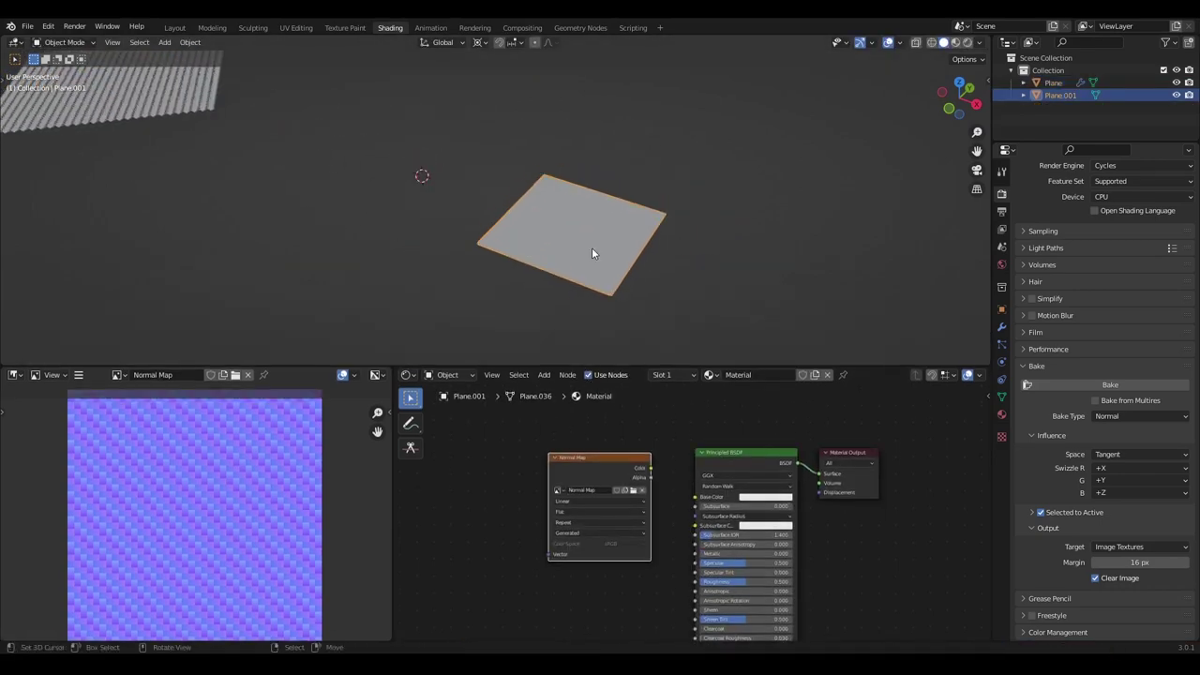
{"action": "scroll", "coordinate": [553, 234], "scroll_direction": "up", "scroll_amount": 2}
{"action": "key", "text": "shift+c"}
{"action": "middle_click_drag", "start_coordinate": [497, 268], "coordinate": [545, 230], "text": "shift"}
{"action": "scroll", "coordinate": [553, 244], "scroll_direction": "up", "scroll_amount": 2}
{"action": "middle_click_drag", "start_coordinate": [643, 432], "coordinate": [592, 405]}
{"action": "scroll", "coordinate": [562, 431], "scroll_direction": "up", "scroll_amount": 2}
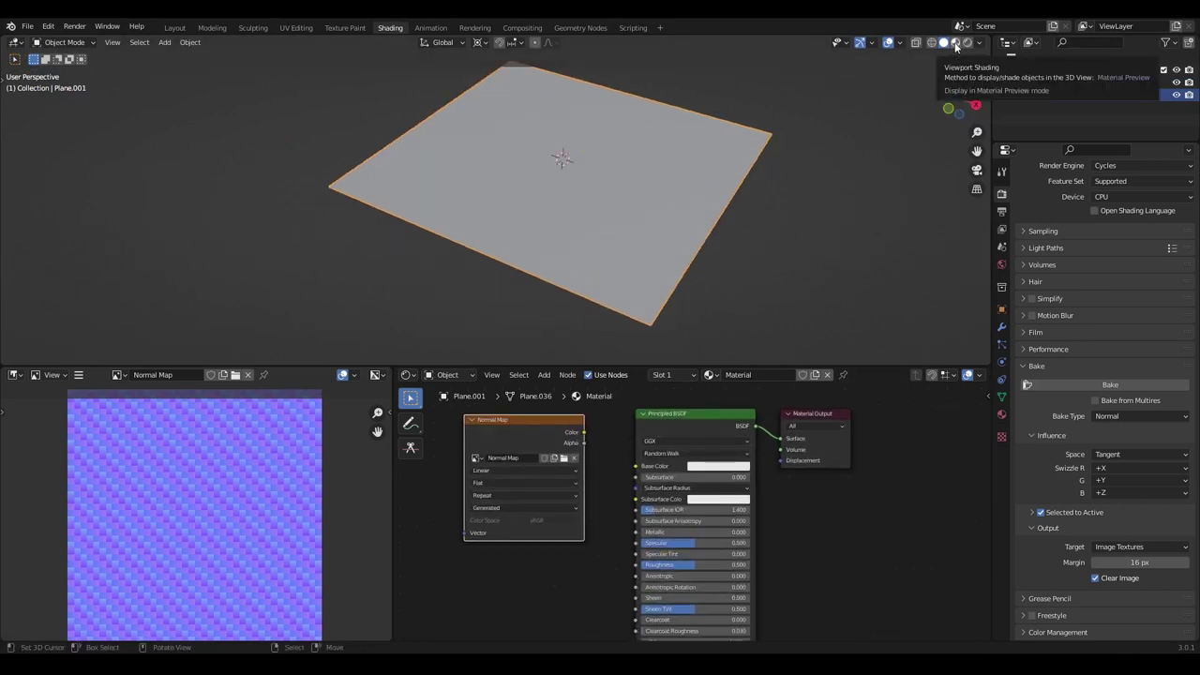
{"action": "left_click", "coordinate": [955, 43]}
{"action": "middle_click_drag", "start_coordinate": [787, 134], "coordinate": [620, 203]}
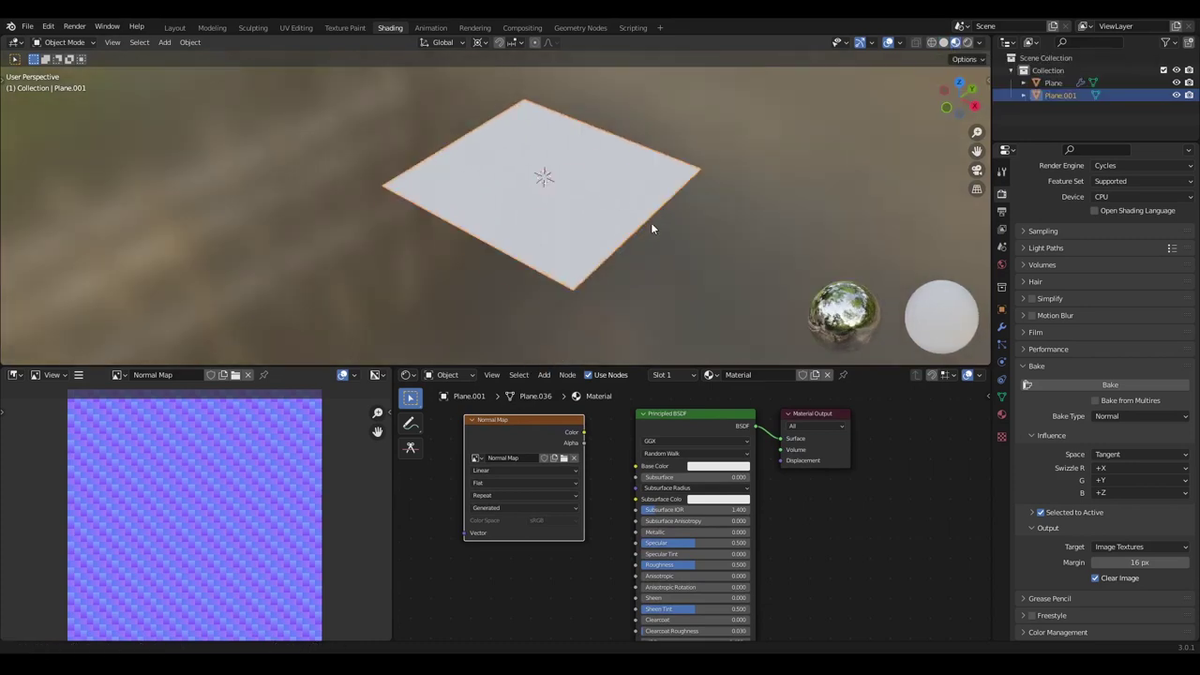
Place the Normal Map image texture node beside the lower inputs of the Principled BSDF.
{"action": "scroll", "coordinate": [653, 217], "scroll_direction": "up", "scroll_amount": 2}
{"action": "left_click_drag", "start_coordinate": [525, 435], "coordinate": [497, 454]}
{"action": "middle_click_drag", "start_coordinate": [553, 481], "coordinate": [559, 457]}
{"action": "scroll", "coordinate": [559, 458], "scroll_direction": "down", "scroll_amount": 2}
{"action": "left_click_drag", "start_coordinate": [559, 457], "coordinate": [529, 565]}
{"action": "middle_click_drag", "start_coordinate": [584, 569], "coordinate": [629, 456]}
{"action": "key", "text": "g"}
{"action": "left_click", "coordinate": [606, 521]}
{"action": "scroll", "coordinate": [671, 478], "scroll_direction": "down", "scroll_amount": 2}
{"action": "scroll", "coordinate": [671, 478], "scroll_direction": "up", "scroll_amount": 1}
{"action": "scroll", "coordinate": [603, 300], "scroll_direction": "up", "scroll_amount": 3}
{"action": "middle_click_drag", "start_coordinate": [684, 494], "coordinate": [641, 444]}
{"action": "scroll", "coordinate": [609, 492], "scroll_direction": "up", "scroll_amount": 2}
{"action": "middle_click_drag", "start_coordinate": [589, 504], "coordinate": [647, 457]}
{"action": "left_click_drag", "start_coordinate": [519, 475], "coordinate": [493, 522]}
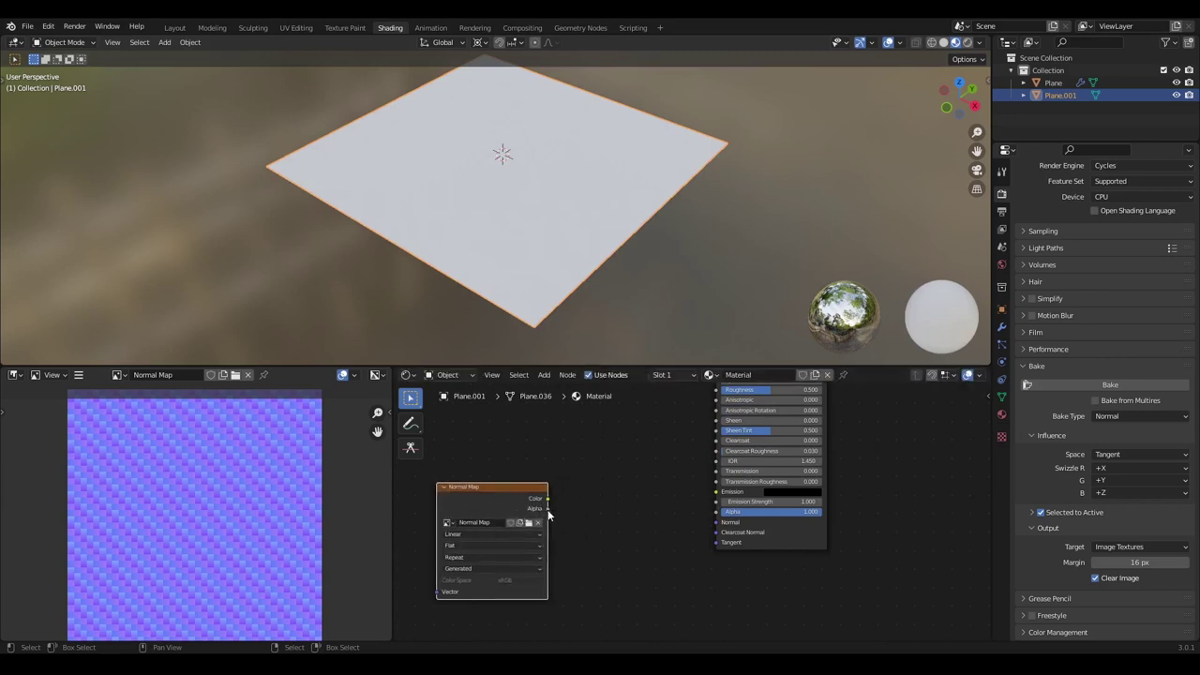
Connect the Normal Map texture's Color output to the Normal input of the Principled BSDF.
{"action": "scroll", "coordinate": [539, 511], "scroll_direction": "up", "scroll_amount": 1}
{"action": "left_click_drag", "start_coordinate": [537, 500], "coordinate": [709, 523]}
{"action": "middle_click_drag", "start_coordinate": [553, 343], "coordinate": [523, 259]}
{"action": "scroll", "coordinate": [555, 269], "scroll_direction": "down", "scroll_amount": 5}
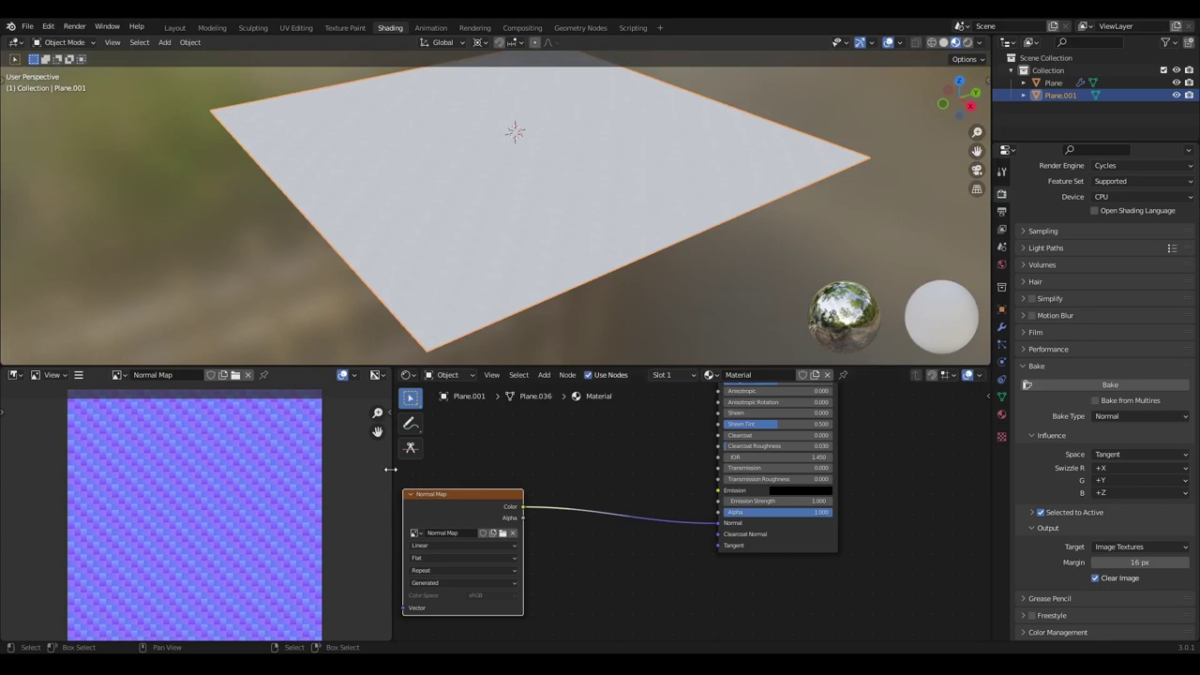
Enlarge the node editor, switch the viewport to Rendered shading and add a point light.
{"action": "left_click_drag", "start_coordinate": [391, 471], "coordinate": [308, 471]}
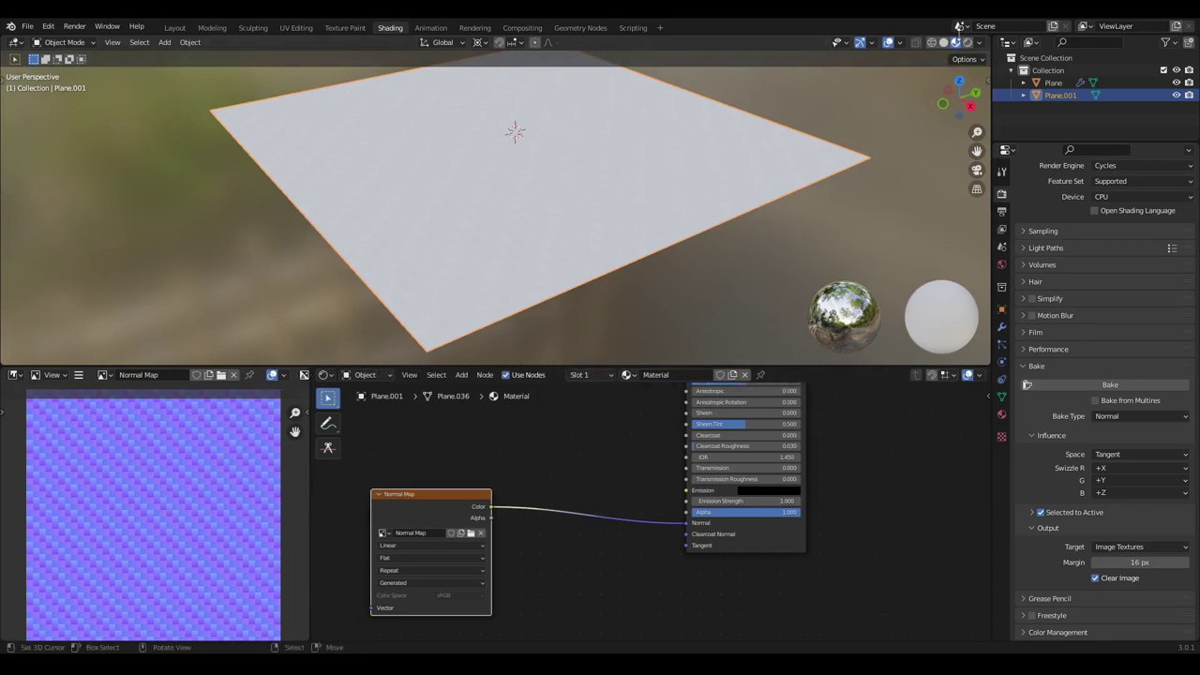
{"action": "left_click", "coordinate": [967, 42]}
{"action": "key", "text": "shift+a"}
{"action": "mouse_move", "coordinate": [594, 216]}
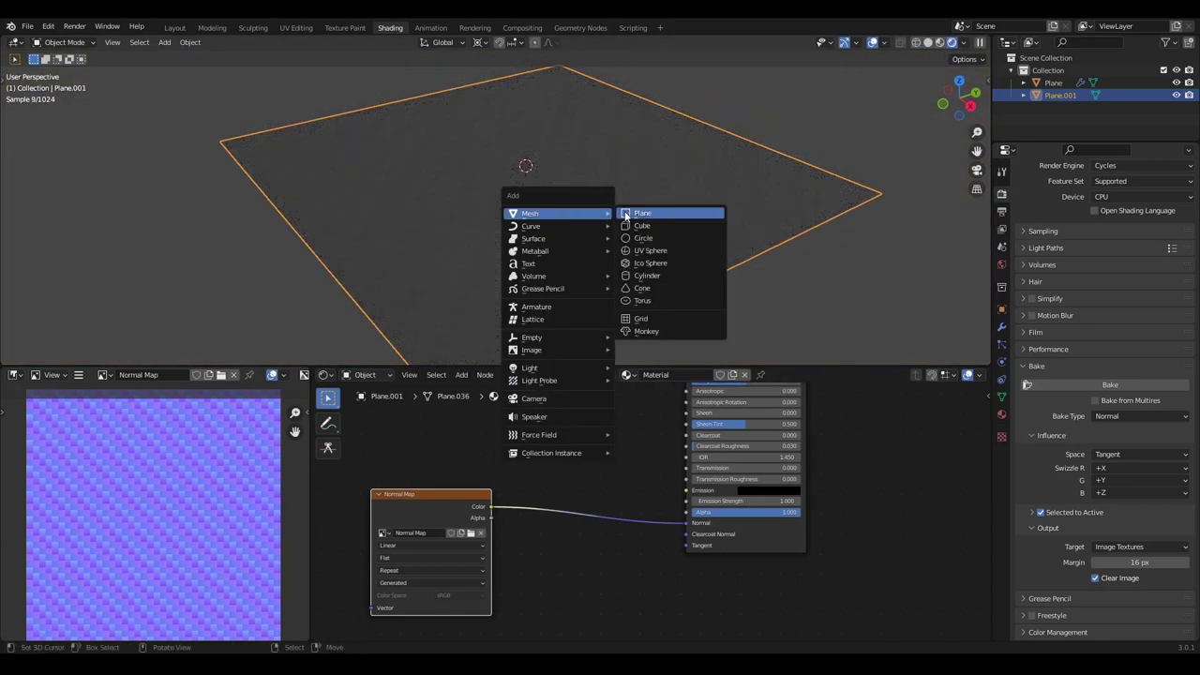
{"action": "left_click", "coordinate": [636, 366]}
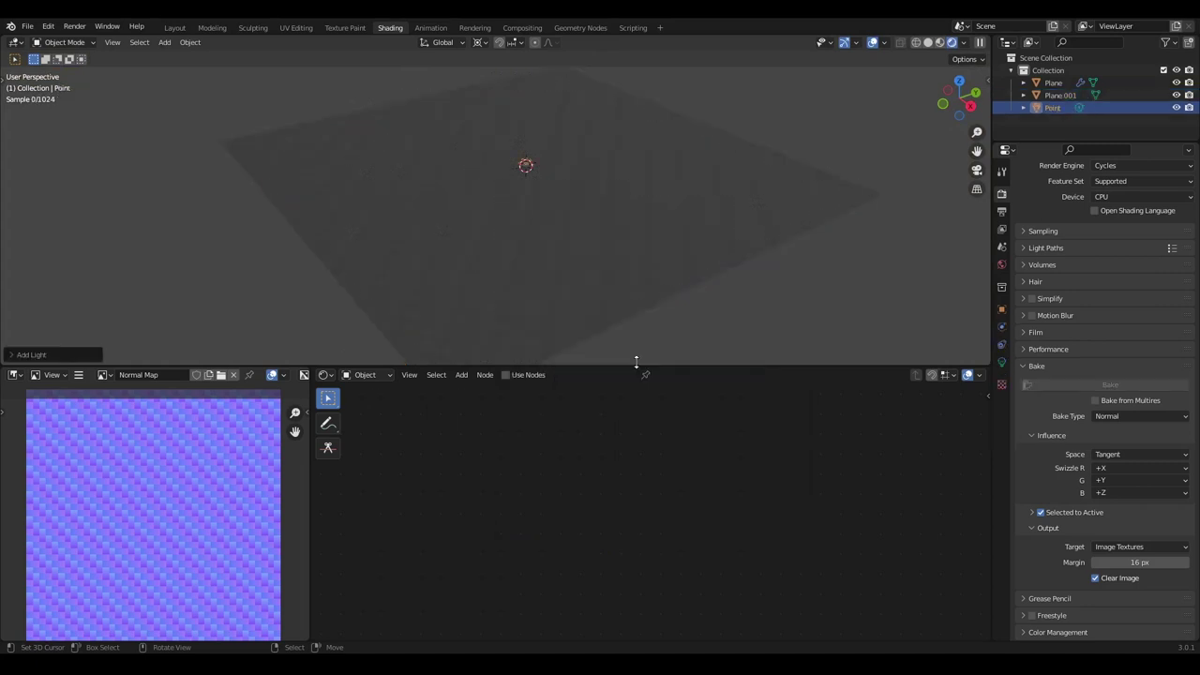
Raise the point light above the square plane and shift it horizontally towards the far corner.
{"action": "scroll", "coordinate": [619, 310], "scroll_direction": "down", "scroll_amount": 2}
{"action": "key", "text": "g"}
{"action": "key", "text": "z"}
{"action": "left_click", "coordinate": [579, 225]}
{"action": "key", "text": "g"}
{"action": "key", "text": "shift+z"}
{"action": "left_click", "coordinate": [577, 229]}
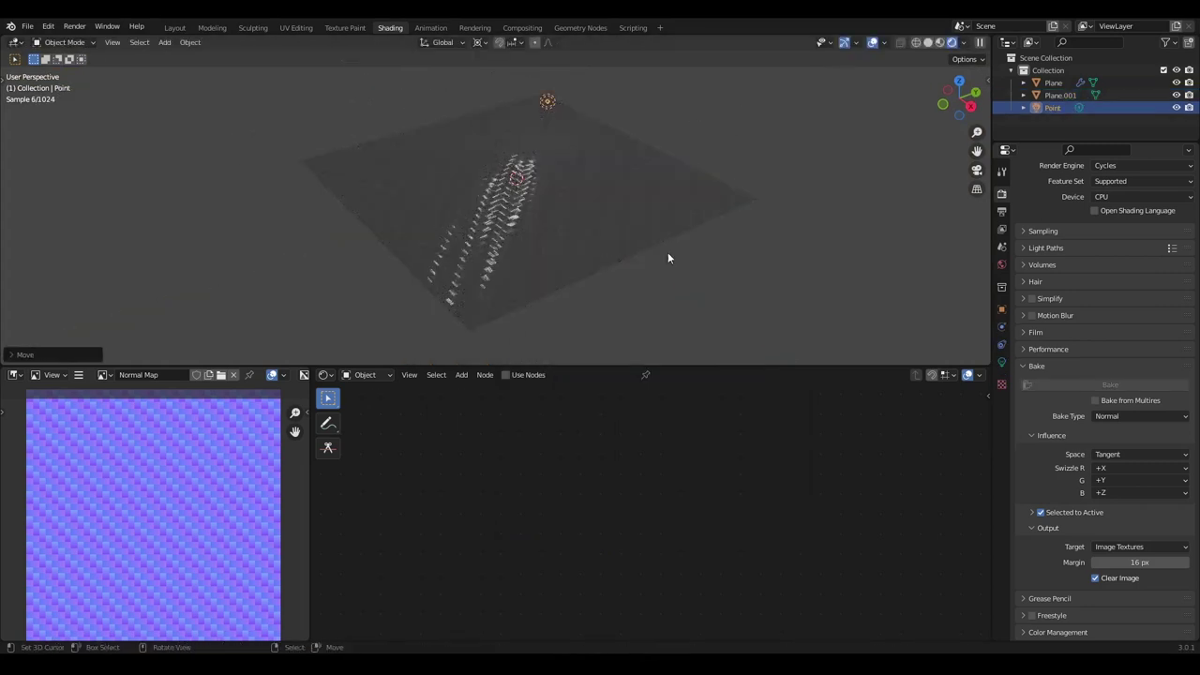
Set the point light's power to 1000 W and raise the light about 3 m along Z.
{"action": "left_click", "coordinate": [1001, 362]}
{"action": "left_click", "coordinate": [1111, 278]}
{"action": "type", "text": "100"}
{"action": "key", "text": "Return"}
{"action": "left_click", "coordinate": [1116, 280]}
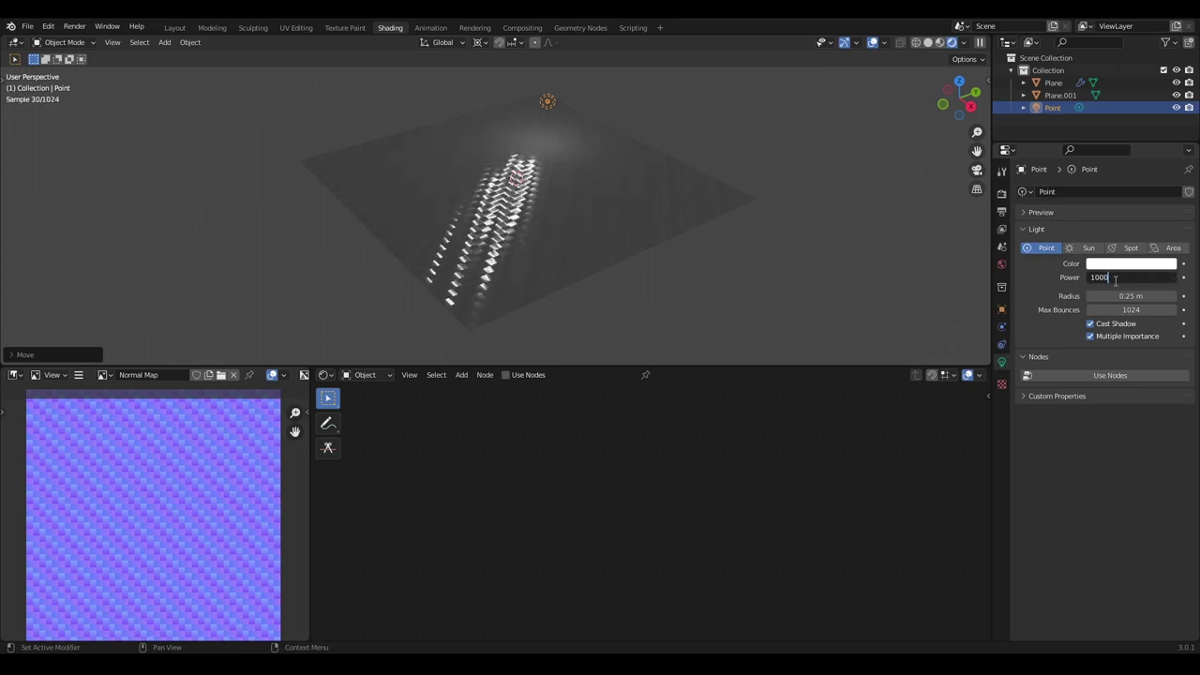
{"action": "type", "text": "1000"}
{"action": "key", "text": "Return"}
{"action": "left_click", "coordinate": [662, 244]}
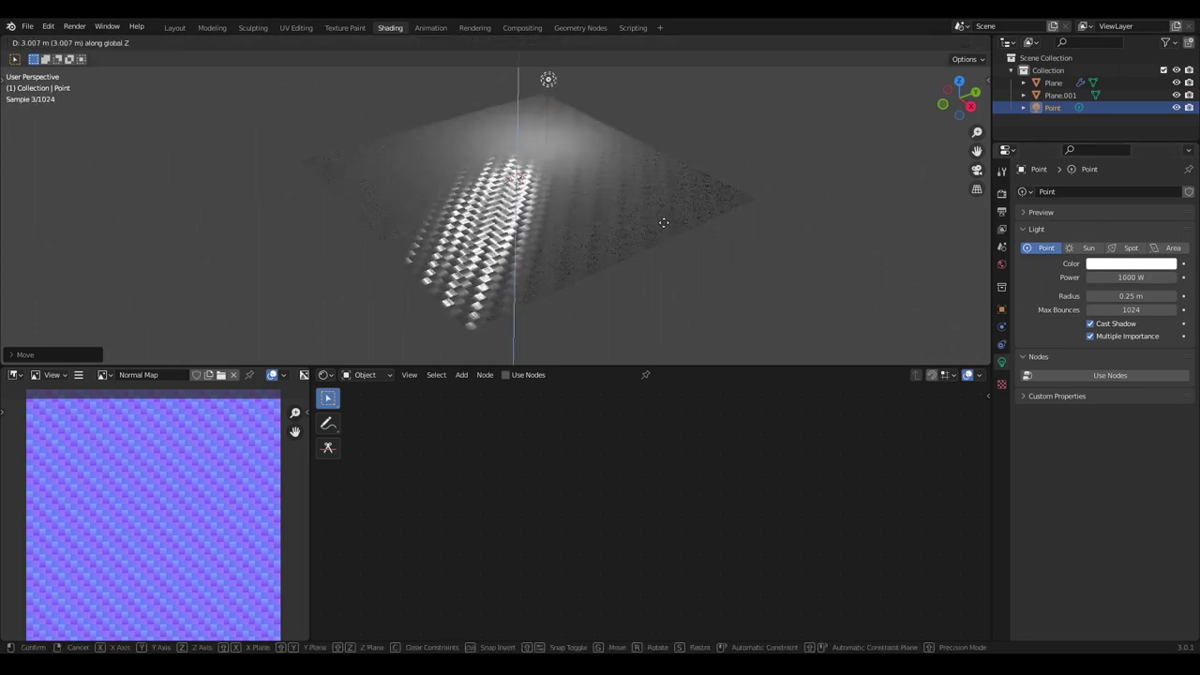
Change the base colour of the square plane's material to a teal blue.
{"action": "middle_click_drag", "start_coordinate": [750, 398], "coordinate": [693, 617]}
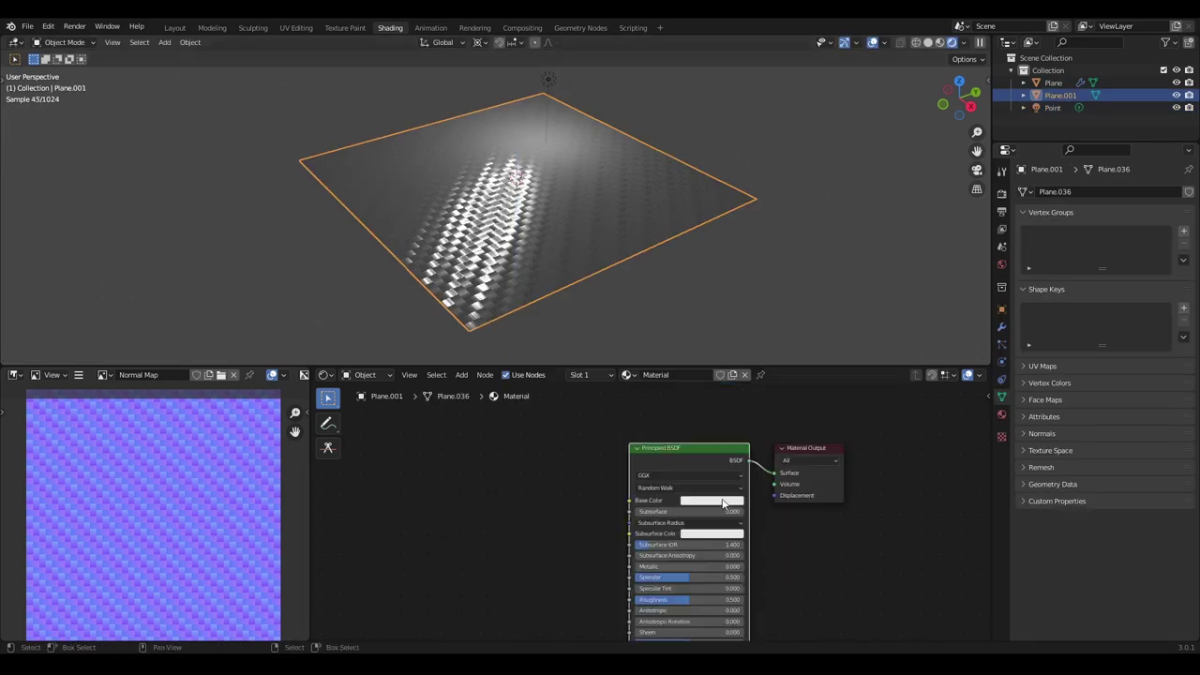
{"action": "left_click", "coordinate": [722, 502]}
{"action": "mouse_move", "coordinate": [730, 383]}
{"action": "left_mouse_down"}
{"action": "mouse_move", "coordinate": [740, 368]}
{"action": "mouse_move", "coordinate": [750, 379]}
{"action": "mouse_move", "coordinate": [715, 366]}
{"action": "left_mouse_up"}
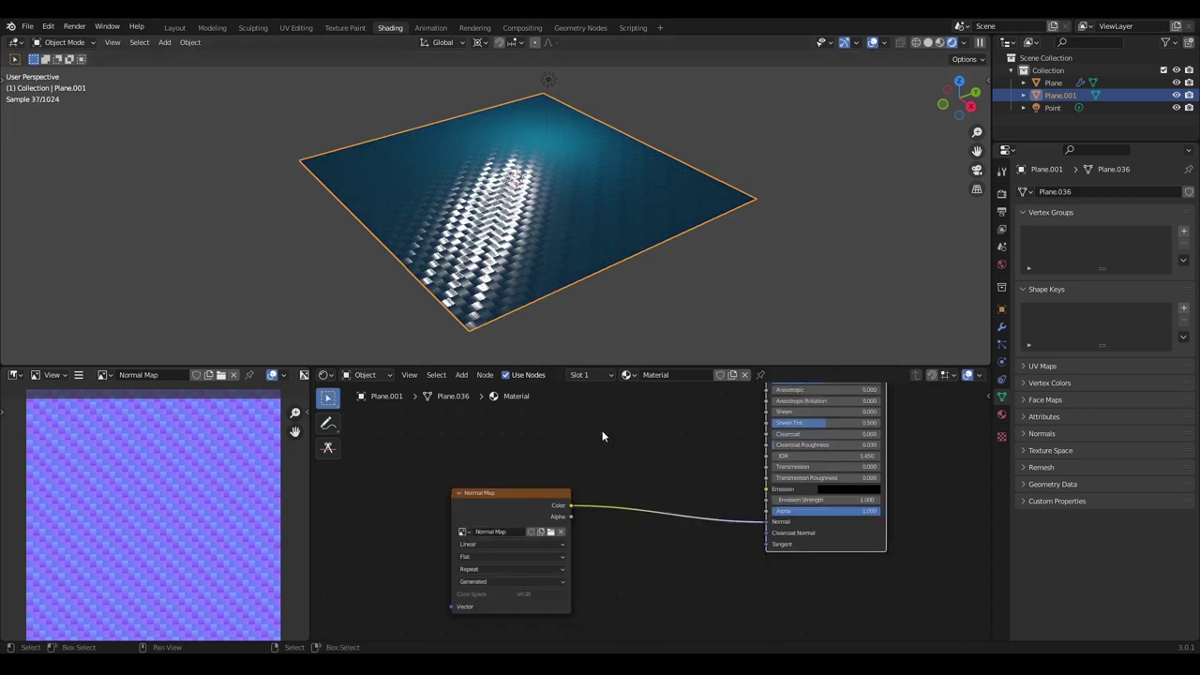
Make room beside the image texture and insert a Normal Map node into its link to the Principled BSDF's Normal input.
{"action": "left_click_drag", "start_coordinate": [507, 496], "coordinate": [405, 479]}
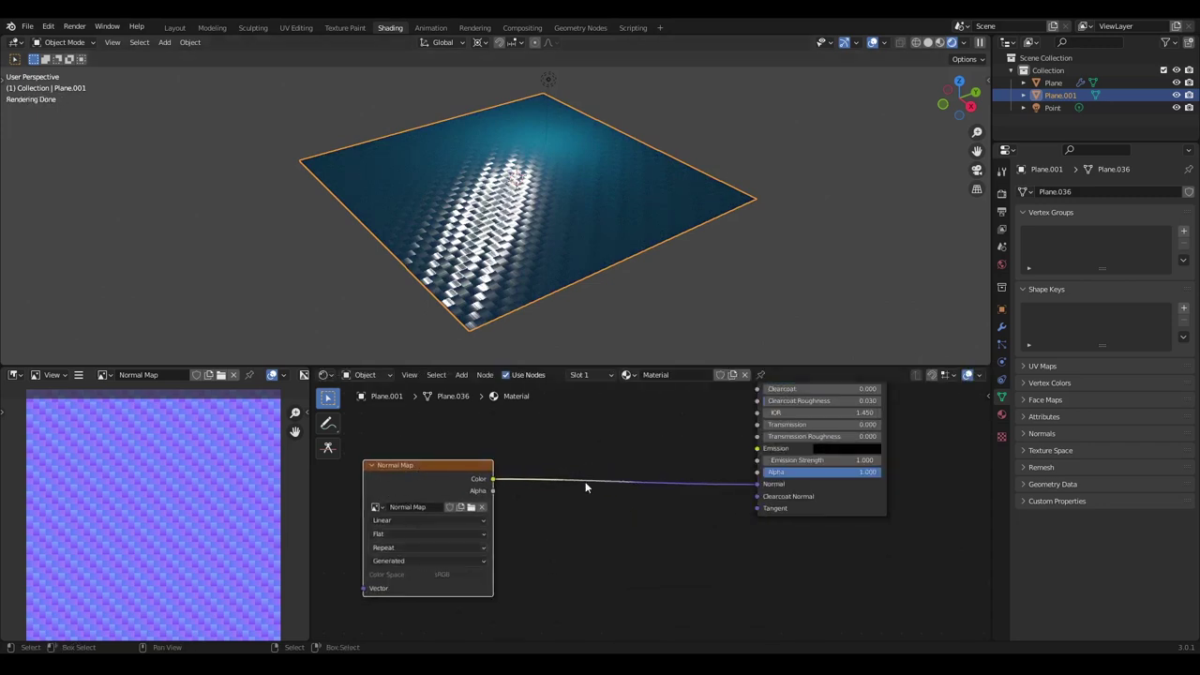
{"action": "left_click_drag", "start_coordinate": [487, 474], "coordinate": [461, 482]}
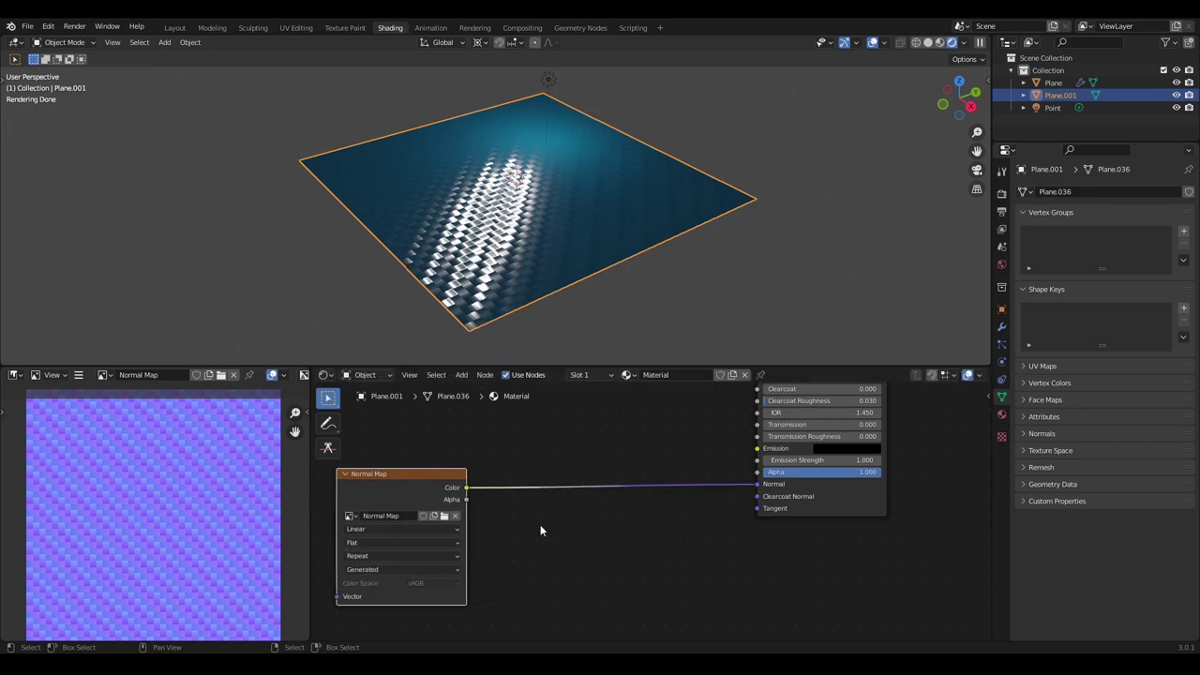
{"action": "key", "text": "shift+a"}
{"action": "left_click", "coordinate": [575, 471]}
{"action": "type", "text": "normal"}
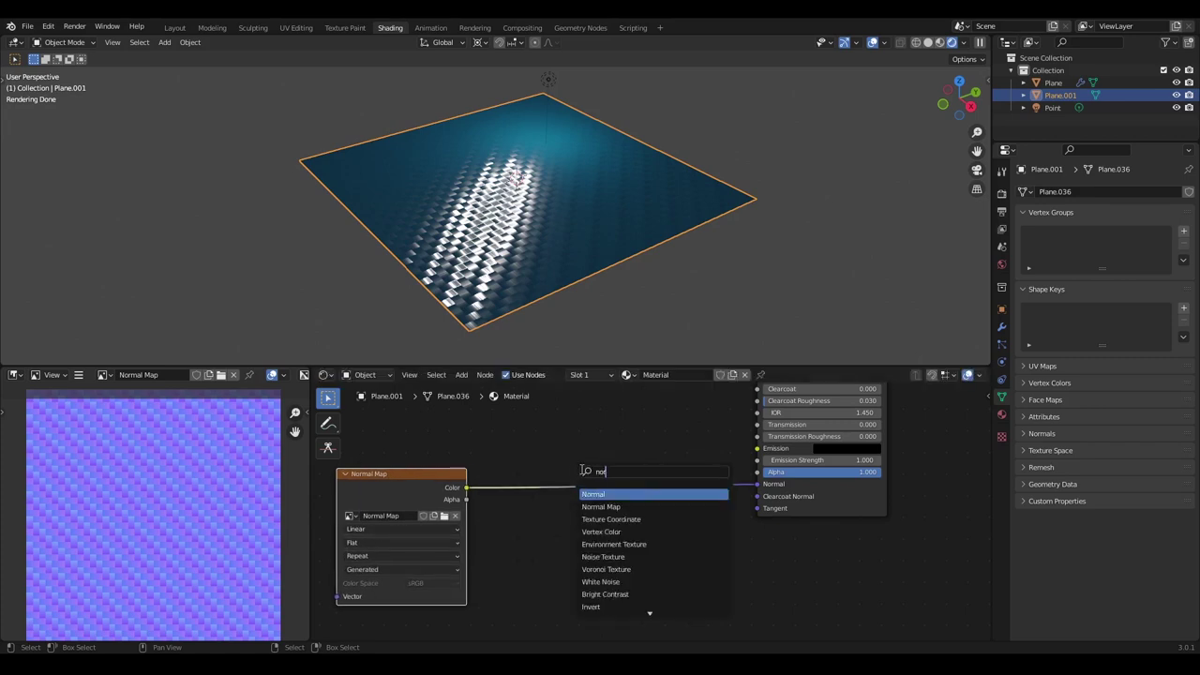
{"action": "left_click", "coordinate": [601, 506]}
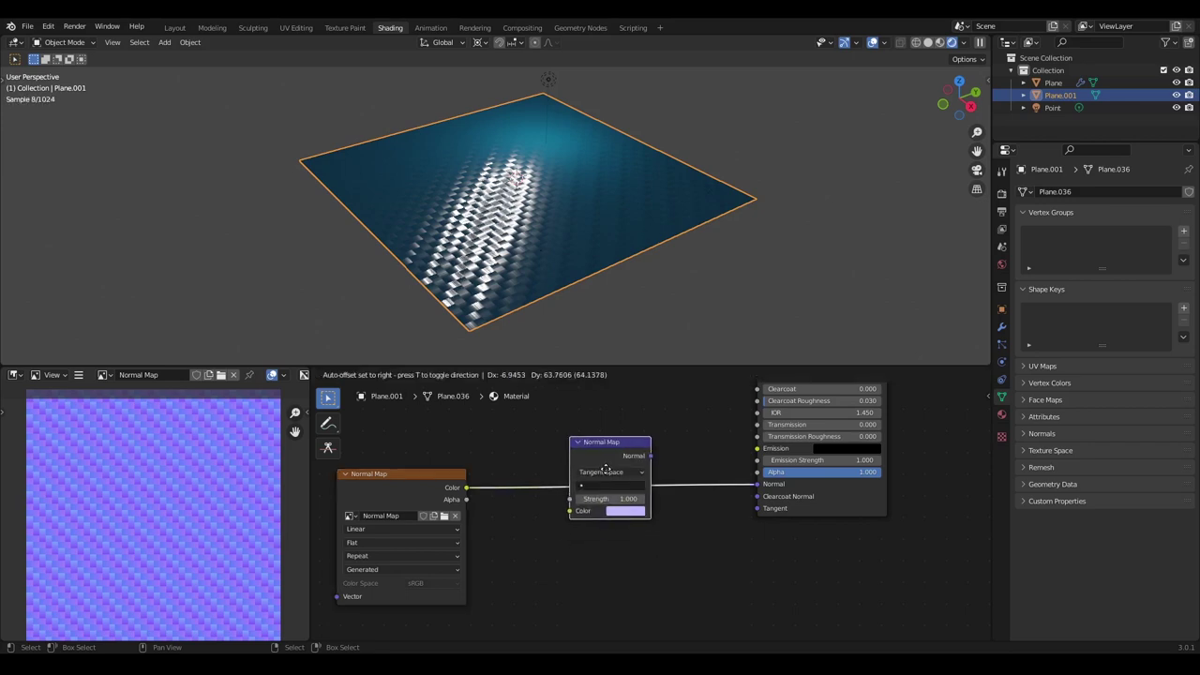
{"action": "left_click", "coordinate": [611, 486]}
Lower the roughness of the square plane's material to about 0.218.
{"action": "middle_click_drag", "start_coordinate": [536, 212], "coordinate": [555, 214]}
{"action": "scroll", "coordinate": [555, 214], "scroll_direction": "up", "scroll_amount": 4}
{"action": "middle_click_drag", "start_coordinate": [591, 252], "coordinate": [630, 348], "text": "shift"}
{"action": "middle_click_drag", "start_coordinate": [767, 383], "coordinate": [703, 528]}
{"action": "left_click_drag", "start_coordinate": [757, 480], "coordinate": [725, 480]}
{"action": "scroll", "coordinate": [615, 258], "scroll_direction": "down", "scroll_amount": 3}
{"action": "middle_click_drag", "start_coordinate": [615, 258], "coordinate": [521, 98]}
Move the point light horizontally over the square plane, keeping its height locked.
{"action": "left_click", "coordinate": [507, 108]}
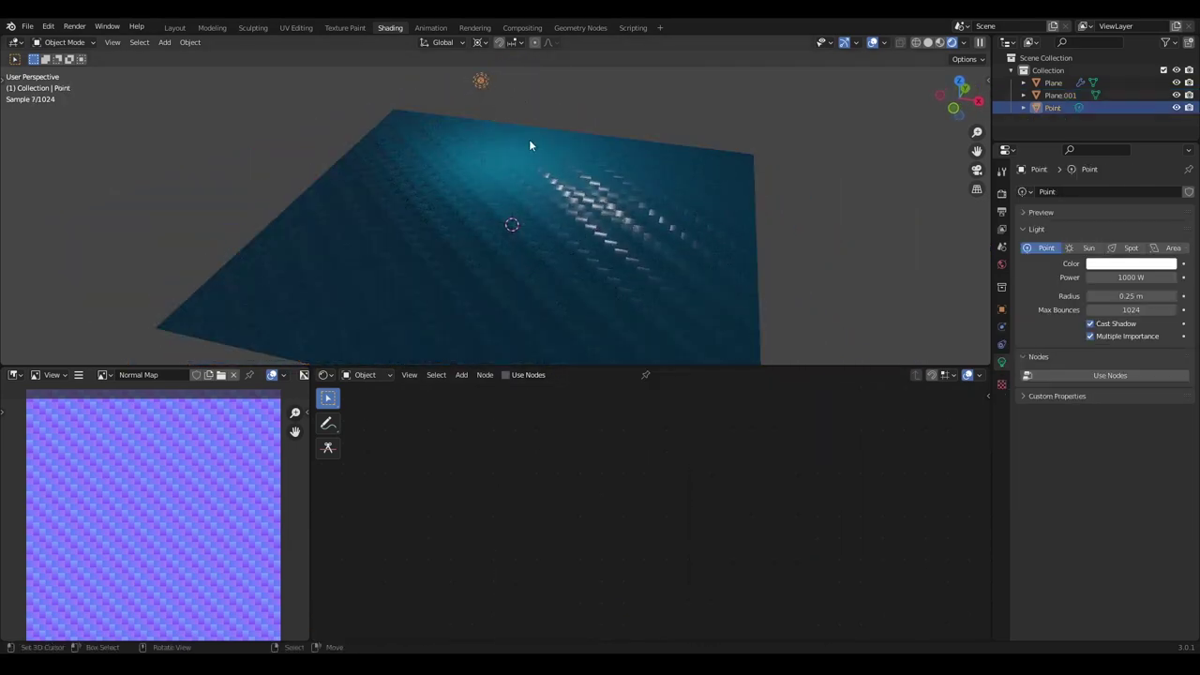
{"action": "key", "text": "g"}
{"action": "key", "text": "shift+z"}
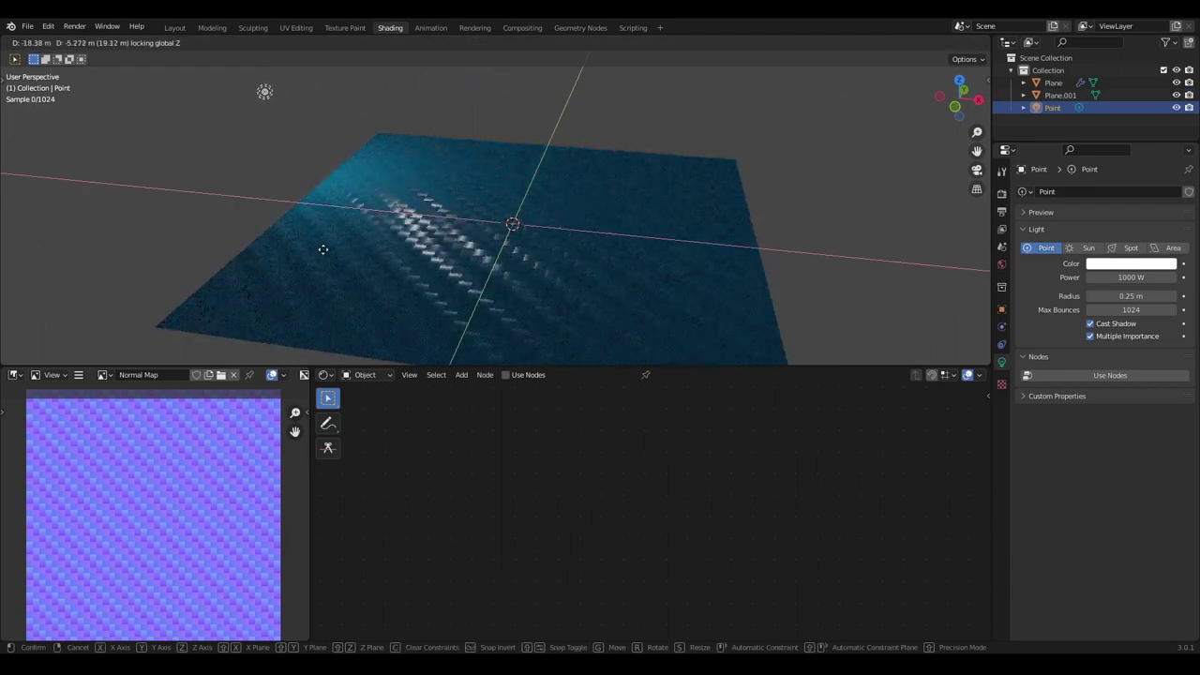
{"action": "left_click", "coordinate": [551, 240]}
{"action": "mouse_move", "coordinate": [551, 240]}
{"action": "middle_mouse_down"}
{"action": "mouse_move", "coordinate": [506, 234]}
{"action": "mouse_move", "coordinate": [538, 252]}
{"action": "middle_mouse_up"}
Show the selected square plane in Material Preview shading and open the Normal Map node's strength for editing.
{"action": "left_click", "coordinate": [544, 246]}
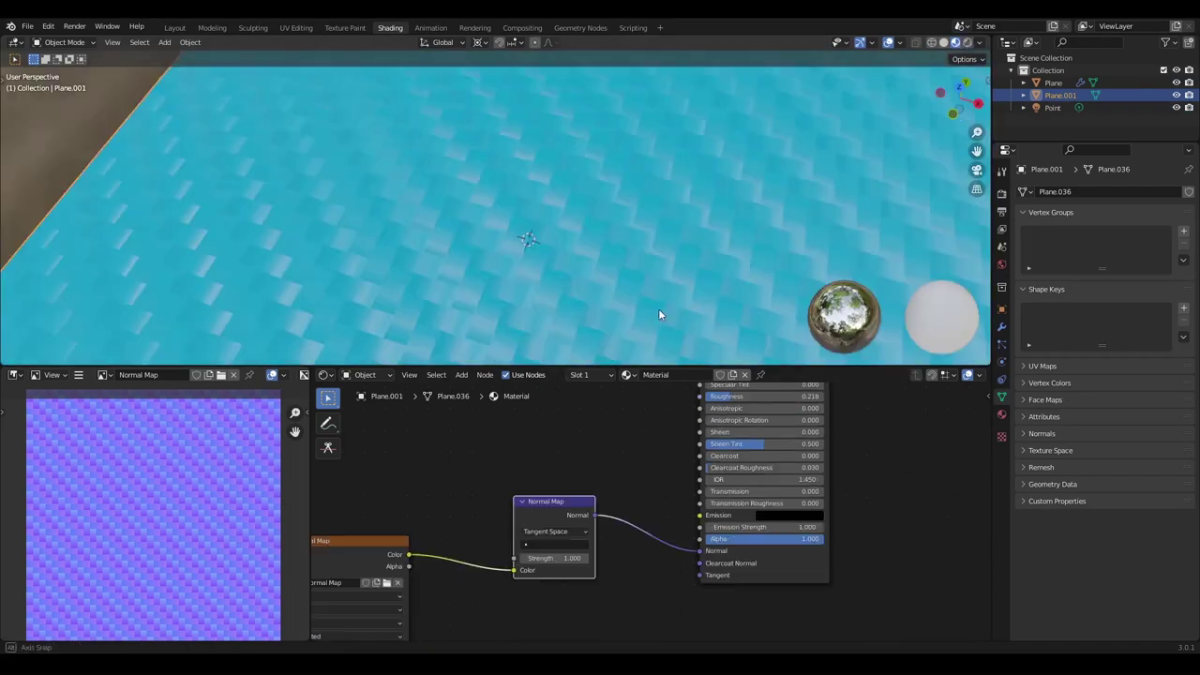
{"action": "middle_click_drag", "start_coordinate": [658, 308], "coordinate": [525, 225]}
{"action": "mouse_move", "coordinate": [547, 557]}
{"action": "left_mouse_down"}
{"action": "mouse_move", "coordinate": [614, 557]}
{"action": "mouse_move", "coordinate": [548, 558]}
{"action": "left_mouse_up"}
{"action": "left_click", "coordinate": [559, 560]}
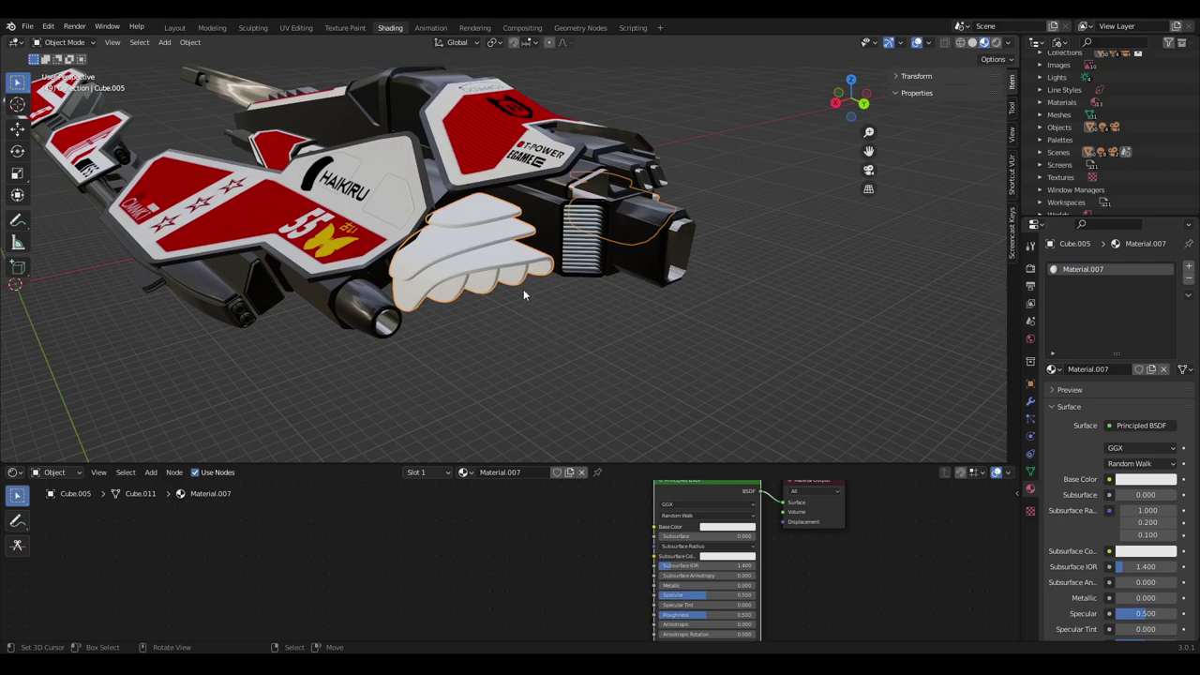
Give the white layered panel on the vehicle's side a new material.
{"action": "scroll", "coordinate": [518, 287], "scroll_direction": "up", "scroll_amount": 2}
{"action": "mouse_move", "coordinate": [518, 287]}
{"action": "middle_mouse_down"}
{"action": "mouse_move", "coordinate": [365, 298]}
{"action": "mouse_move", "coordinate": [480, 290]}
{"action": "mouse_move", "coordinate": [469, 277]}
{"action": "mouse_move", "coordinate": [373, 280]}
{"action": "mouse_move", "coordinate": [538, 264]}
{"action": "mouse_move", "coordinate": [523, 271]}
{"action": "middle_mouse_up"}
{"action": "scroll", "coordinate": [479, 290], "scroll_direction": "up", "scroll_amount": 3}
{"action": "scroll", "coordinate": [483, 279], "scroll_direction": "down", "scroll_amount": 5}
{"action": "scroll", "coordinate": [523, 271], "scroll_direction": "up", "scroll_amount": 3}
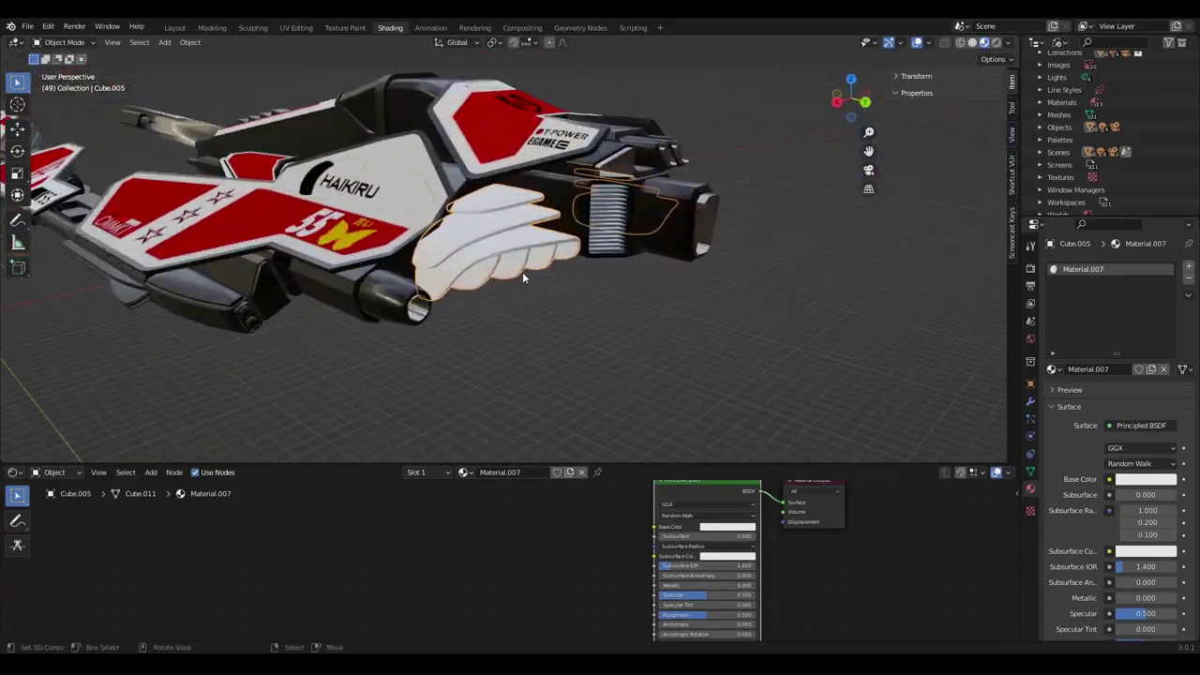
{"action": "key", "text": "ctrl+z"}
{"action": "left_click", "coordinate": [528, 471]}
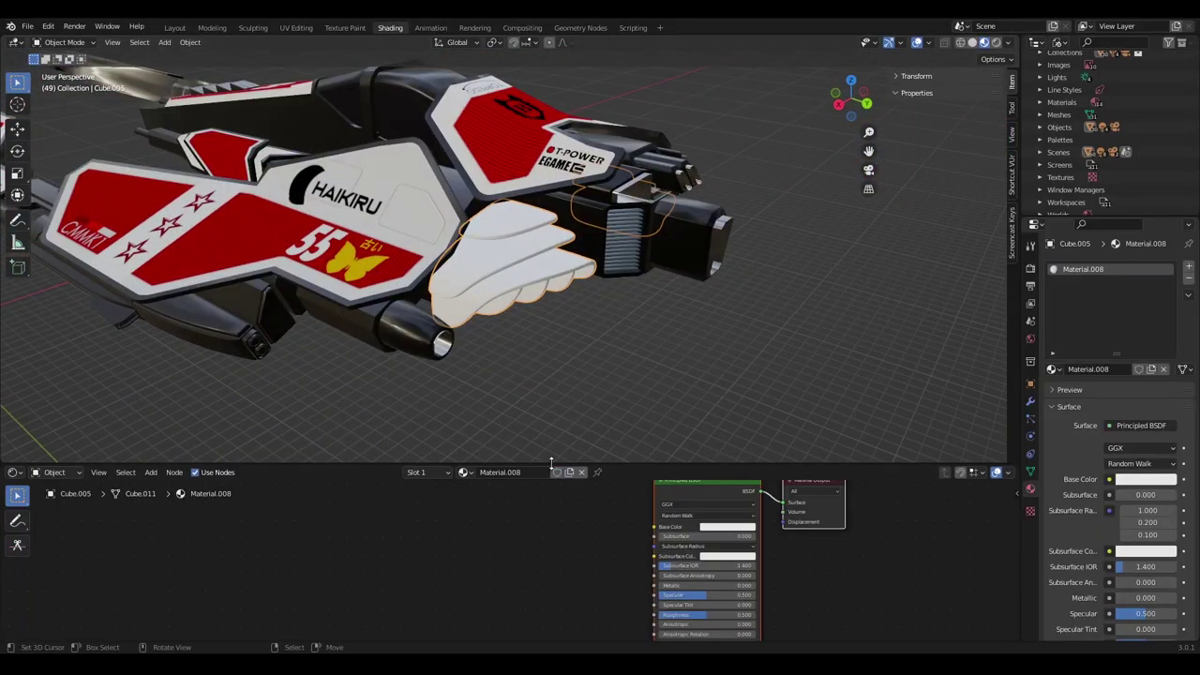
Enlarge the node editor and add an Image Texture with Mapping and Texture Coordinate nodes to the panel's Principled BSDF.
{"action": "left_click_drag", "start_coordinate": [551, 462], "coordinate": [563, 331]}
{"action": "middle_click_drag", "start_coordinate": [588, 419], "coordinate": [570, 420]}
{"action": "scroll", "coordinate": [586, 418], "scroll_direction": "up", "scroll_amount": 2}
{"action": "key", "text": "ctrl+t"}
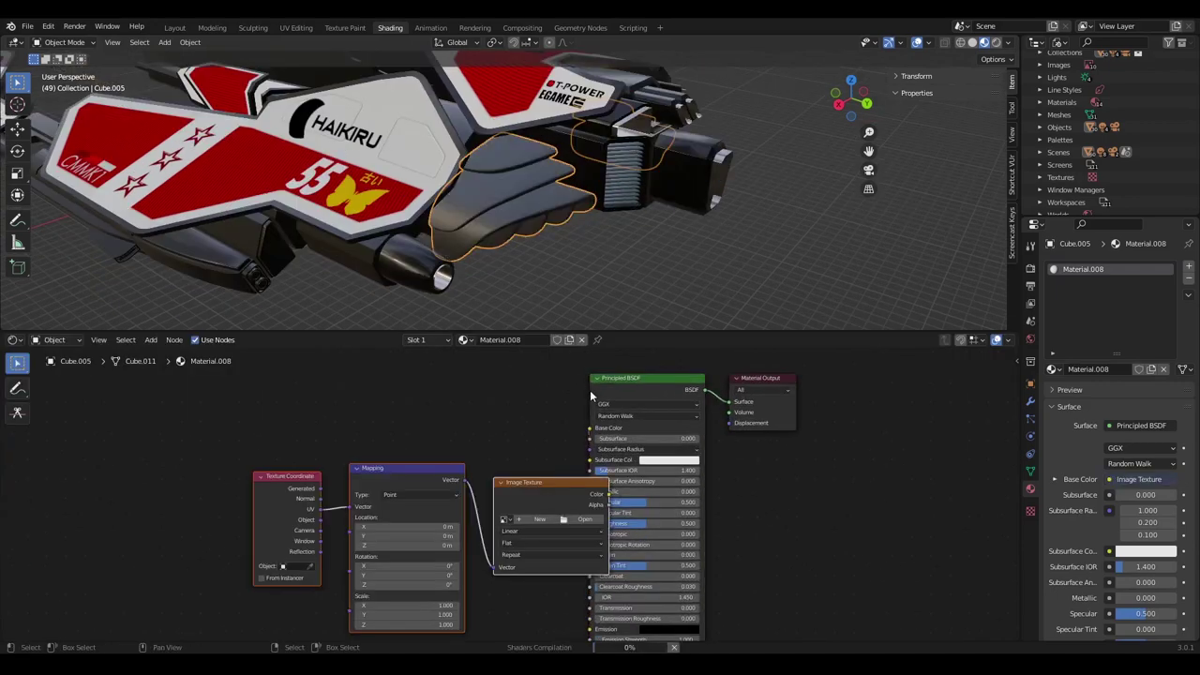
{"action": "middle_click_drag", "start_coordinate": [665, 476], "coordinate": [524, 399]}
{"action": "scroll", "coordinate": [534, 403], "scroll_direction": "down", "scroll_amount": 1}
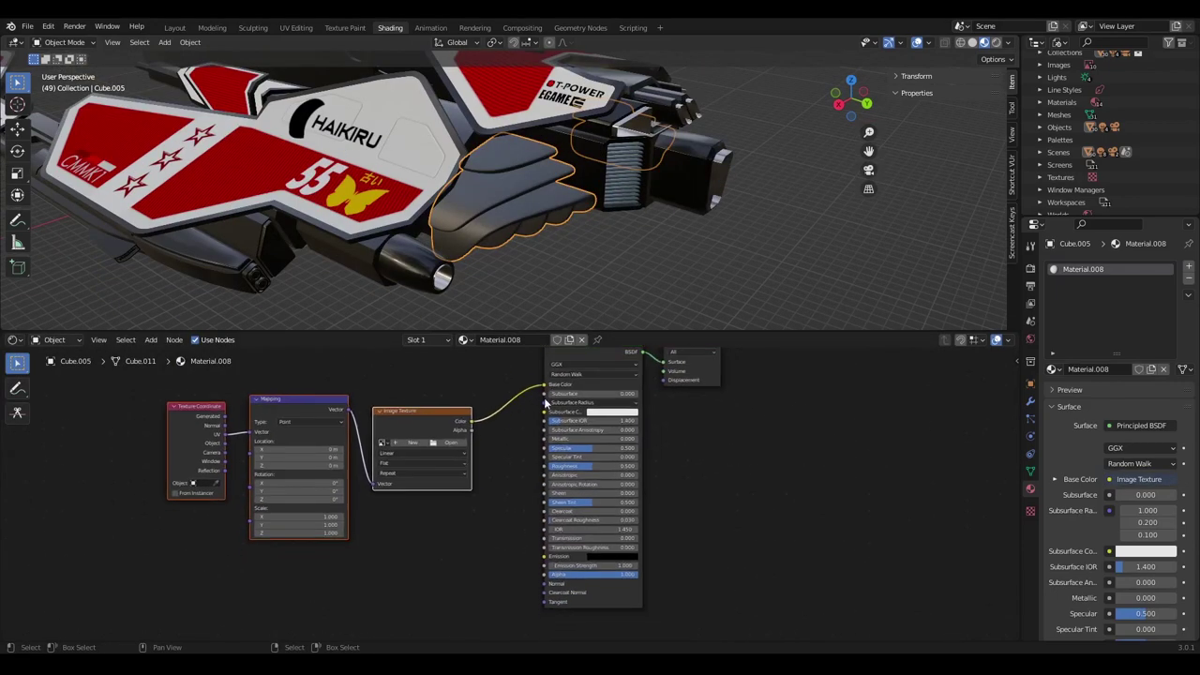
Reroute the image texture link from Base Color to the Normal input and shift the texture nodes away from the shader.
{"action": "left_click_drag", "start_coordinate": [545, 386], "coordinate": [544, 583]}
{"action": "scroll", "coordinate": [542, 408], "scroll_direction": "up", "scroll_amount": 1}
{"action": "middle_click_drag", "start_coordinate": [541, 408], "coordinate": [568, 431]}
{"action": "left_click_drag", "start_coordinate": [200, 401], "coordinate": [484, 553]}
{"action": "middle_click_drag", "start_coordinate": [490, 442], "coordinate": [557, 451]}
{"action": "key", "text": "g"}
{"action": "left_click", "coordinate": [511, 489]}
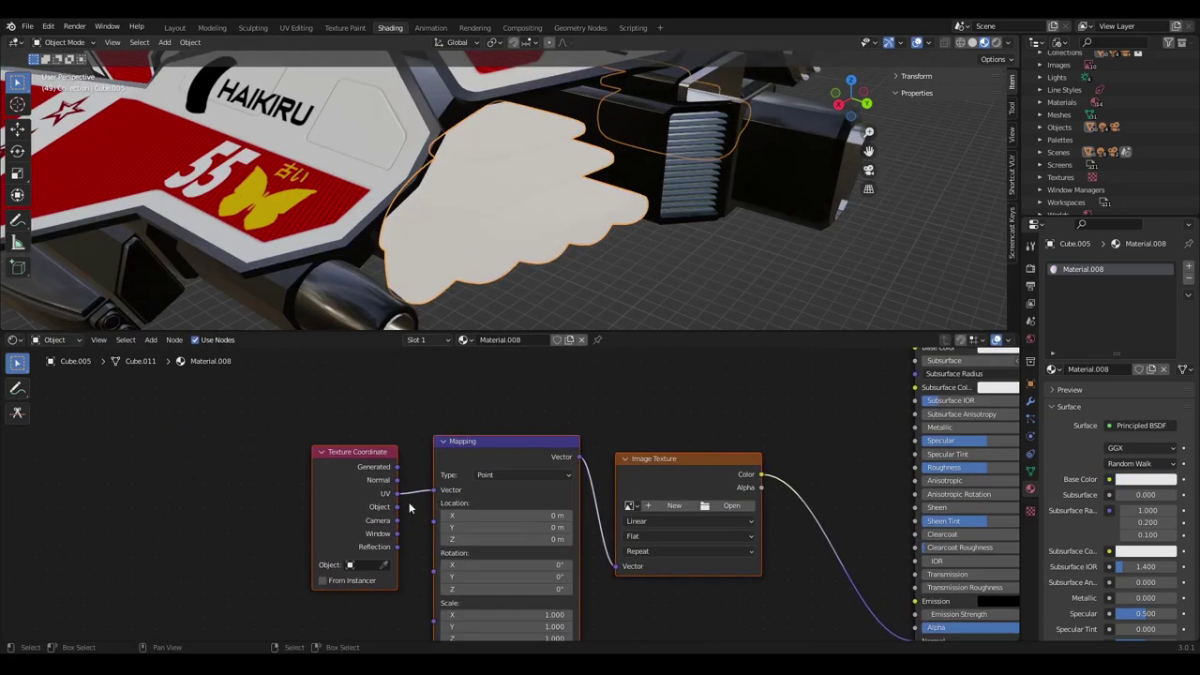
Load Cabron_Fiber.png into the Image Texture with Box projection, mapped from the Object coordinates.
{"action": "left_click", "coordinate": [646, 536]}
{"action": "left_click", "coordinate": [642, 564]}
{"action": "middle_click_drag", "start_coordinate": [739, 508], "coordinate": [628, 516]}
{"action": "left_click", "coordinate": [624, 513]}
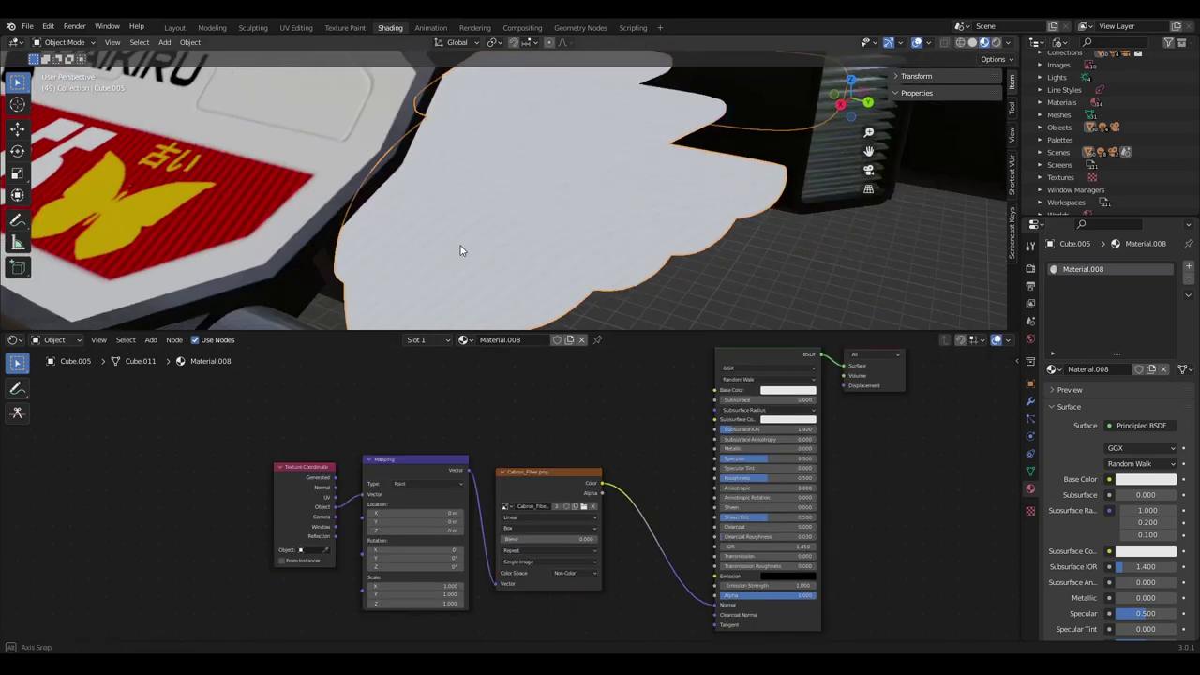
{"action": "middle_click_drag", "start_coordinate": [459, 250], "coordinate": [536, 216]}
{"action": "scroll", "coordinate": [539, 215], "scroll_direction": "down", "scroll_amount": 2}
{"action": "middle_click_drag", "start_coordinate": [622, 201], "coordinate": [610, 211]}
{"action": "middle_click_drag", "start_coordinate": [479, 188], "coordinate": [516, 220]}
Move the three texture nodes further from the shader and set the fibre image's colour space to Non-Color.
{"action": "left_click_drag", "start_coordinate": [252, 438], "coordinate": [600, 582]}
{"action": "key", "text": "g"}
{"action": "left_click", "coordinate": [488, 594]}
{"action": "middle_click_drag", "start_coordinate": [486, 585], "coordinate": [536, 503]}
{"action": "scroll", "coordinate": [531, 499], "scroll_direction": "up", "scroll_amount": 2}
{"action": "left_click", "coordinate": [514, 518]}
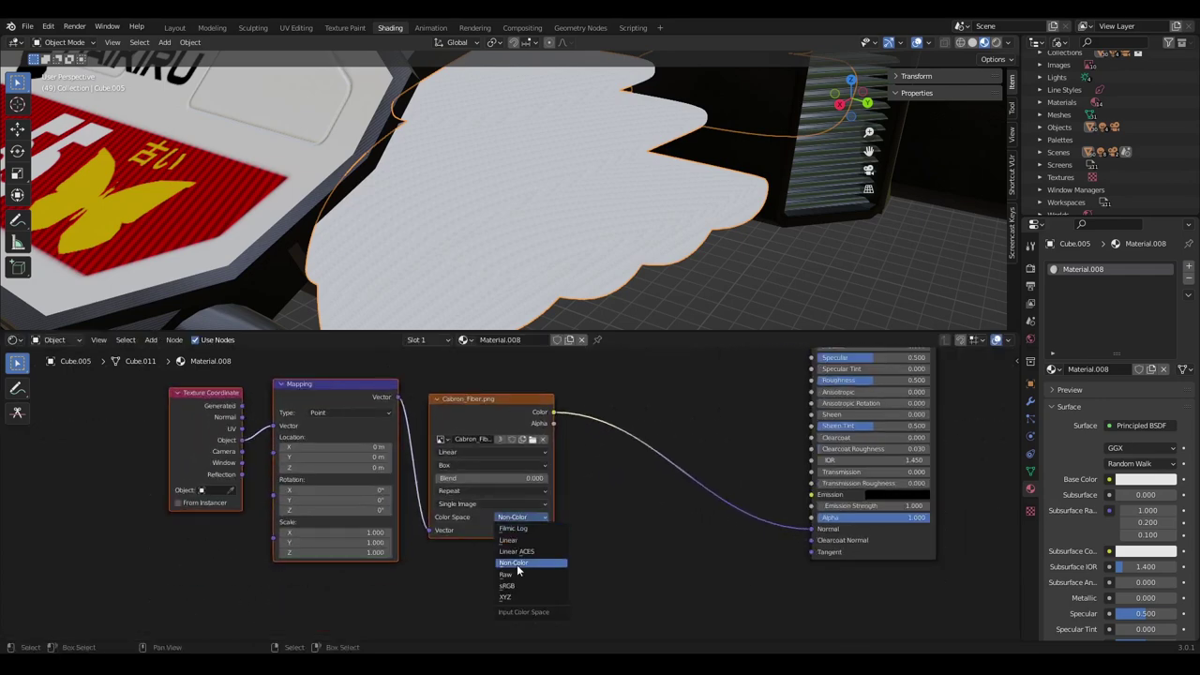
{"action": "left_click", "coordinate": [517, 565]}
Insert a Normal Map node between Cabron_Fiber.png and the Principled BSDF's Normal input.
{"action": "key", "text": "shift+a"}
{"action": "type", "text": "norma"}
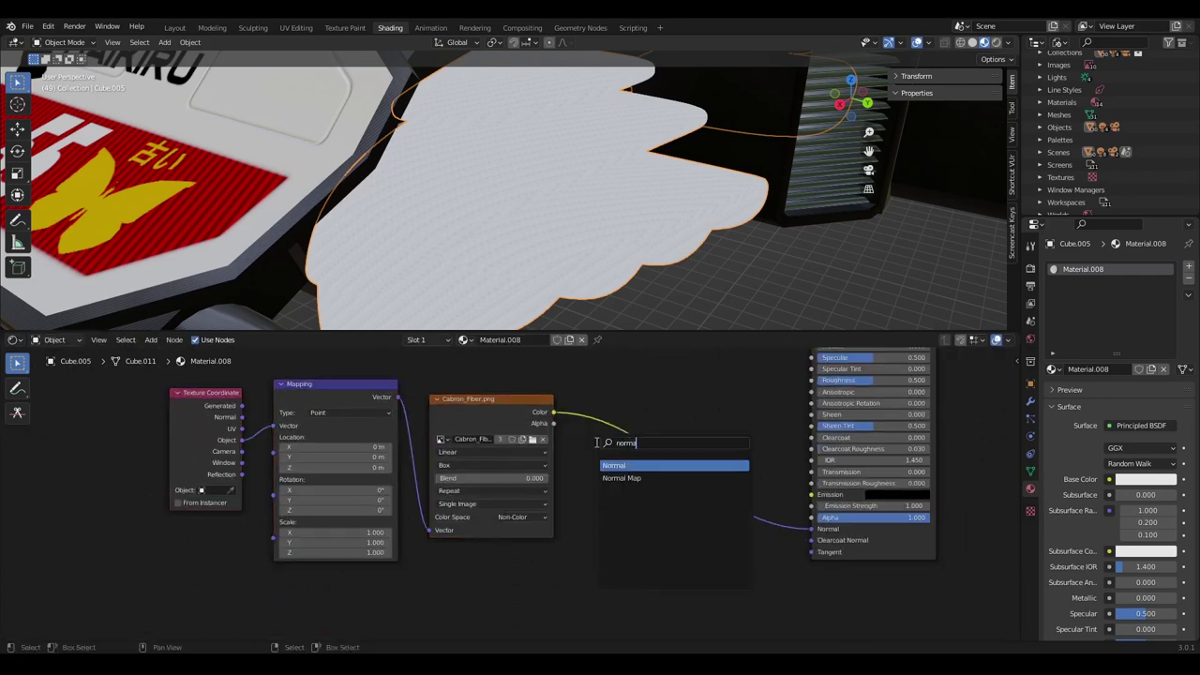
{"action": "left_click", "coordinate": [622, 478]}
{"action": "left_click", "coordinate": [674, 464]}
Examine the fibre relief on the layered panel from close up and from further away.
{"action": "middle_click_drag", "start_coordinate": [674, 464], "coordinate": [672, 496]}
{"action": "mouse_move", "coordinate": [557, 243]}
{"action": "middle_mouse_down"}
{"action": "mouse_move", "coordinate": [543, 237]}
{"action": "mouse_move", "coordinate": [569, 234]}
{"action": "mouse_move", "coordinate": [564, 277]}
{"action": "middle_mouse_up"}
{"action": "scroll", "coordinate": [551, 240], "scroll_direction": "up", "scroll_amount": 3}
{"action": "scroll", "coordinate": [551, 240], "scroll_direction": "down", "scroll_amount": 1}
{"action": "scroll", "coordinate": [570, 234], "scroll_direction": "up", "scroll_amount": 1}
{"action": "scroll", "coordinate": [564, 279], "scroll_direction": "down", "scroll_amount": 4}
{"action": "middle_click_drag", "start_coordinate": [583, 229], "coordinate": [562, 259]}
Set the base colour of the panel's material to black.
{"action": "middle_click_drag", "start_coordinate": [595, 404], "coordinate": [559, 451]}
{"action": "scroll", "coordinate": [806, 380], "scroll_direction": "up", "scroll_amount": 3}
{"action": "middle_click_drag", "start_coordinate": [806, 381], "coordinate": [670, 415]}
{"action": "left_click", "coordinate": [733, 380]}
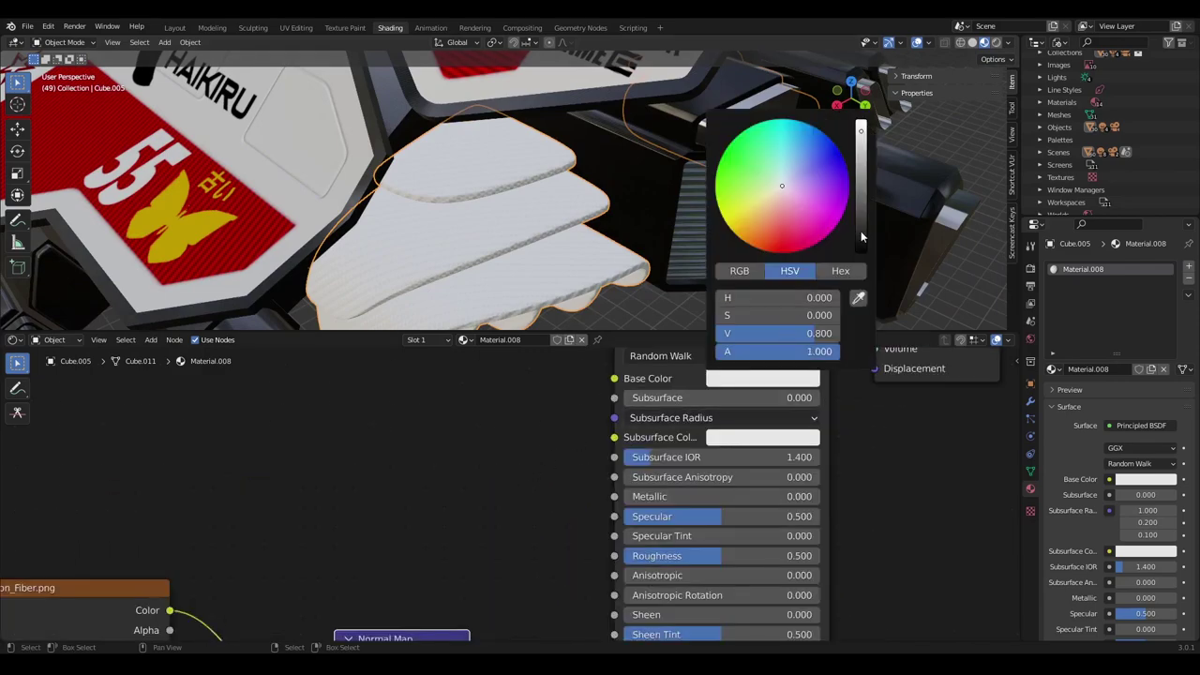
{"action": "left_click_drag", "start_coordinate": [861, 236], "coordinate": [860, 254]}
Resize the viewport and examine the black carbon-fibre weave on the layered panel up close.
{"action": "scroll", "coordinate": [562, 216], "scroll_direction": "down", "scroll_amount": 3}
{"action": "left_click_drag", "start_coordinate": [497, 333], "coordinate": [491, 456]}
{"action": "scroll", "coordinate": [514, 365], "scroll_direction": "up", "scroll_amount": 2}
{"action": "middle_click_drag", "start_coordinate": [516, 365], "coordinate": [469, 282]}
{"action": "scroll", "coordinate": [469, 282], "scroll_direction": "up", "scroll_amount": 2}
{"action": "left_click_drag", "start_coordinate": [502, 448], "coordinate": [501, 365]}
{"action": "scroll", "coordinate": [496, 455], "scroll_direction": "down", "scroll_amount": 2}
Review the Mapping and fibre image texture nodes of the panel's material.
{"action": "middle_click_drag", "start_coordinate": [455, 493], "coordinate": [590, 438]}
{"action": "middle_click_drag", "start_coordinate": [302, 532], "coordinate": [613, 409]}
{"action": "scroll", "coordinate": [514, 509], "scroll_direction": "up", "scroll_amount": 3}
{"action": "left_click", "coordinate": [455, 540]}
{"action": "key", "text": "Escape"}
{"action": "scroll", "coordinate": [394, 235], "scroll_direction": "up", "scroll_amount": 2}
{"action": "middle_click_drag", "start_coordinate": [447, 438], "coordinate": [465, 497]}
{"action": "scroll", "coordinate": [433, 476], "scroll_direction": "down", "scroll_amount": 3}
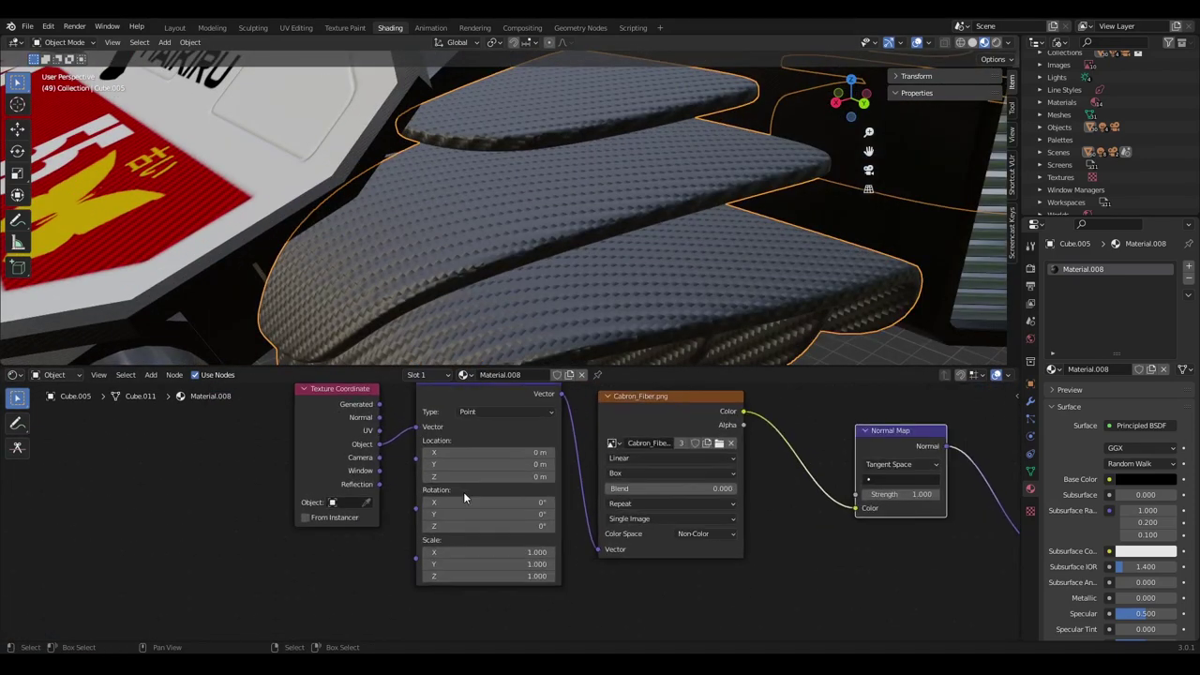
Set the Mapping node's scale to 2 on X, Y and Z and check the weave density on the panel.
{"action": "scroll", "coordinate": [508, 507], "scroll_direction": "up", "scroll_amount": 1}
{"action": "left_click", "coordinate": [492, 560]}
{"action": "type", "text": "2"}
{"action": "key", "text": "Tab"}
{"action": "type", "text": "2"}
{"action": "key", "text": "Tab"}
{"action": "type", "text": "2"}
{"action": "key", "text": "Return"}
{"action": "middle_click_drag", "start_coordinate": [554, 300], "coordinate": [575, 323]}
{"action": "scroll", "coordinate": [494, 285], "scroll_direction": "down", "scroll_amount": 5}
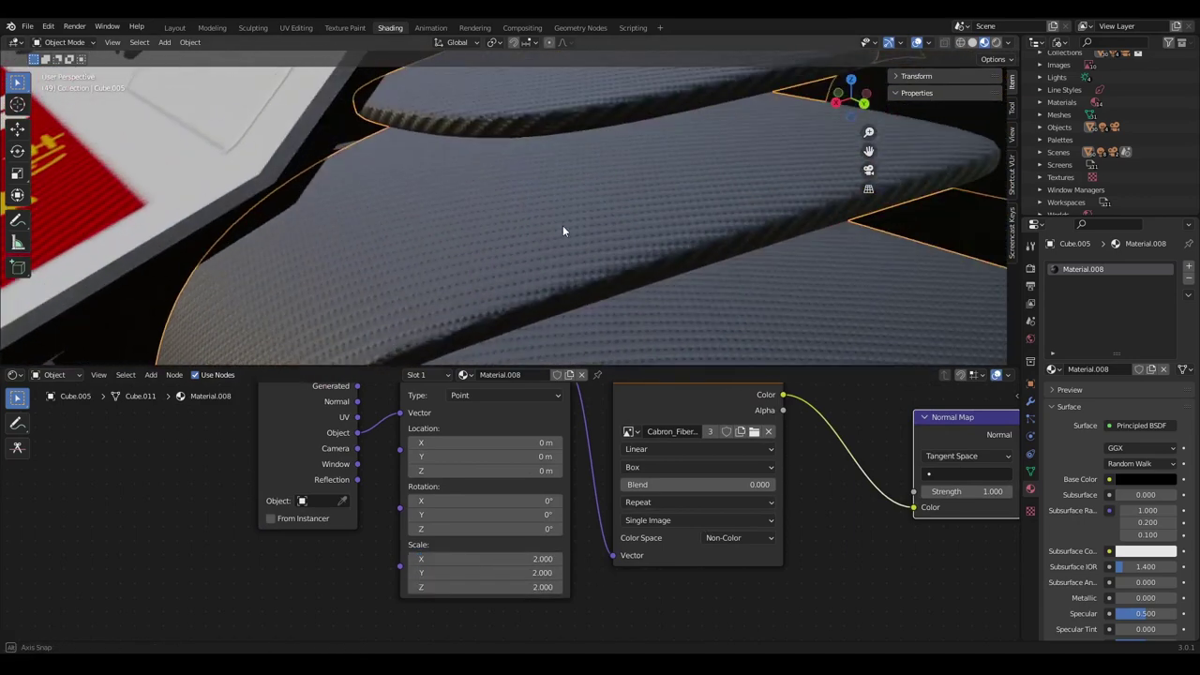
{"action": "middle_click_drag", "start_coordinate": [512, 261], "coordinate": [548, 302]}
{"action": "scroll", "coordinate": [530, 270], "scroll_direction": "up", "scroll_amount": 3}
{"action": "key", "text": "Return"}
{"action": "key", "text": "Return"}
Move the coordinate, Mapping, fibre image and Normal Map nodes together to a clear spot beside the Principled BSDF.
{"action": "scroll", "coordinate": [446, 474], "scroll_direction": "down", "scroll_amount": 2}
{"action": "left_click_drag", "start_coordinate": [301, 434], "coordinate": [781, 566]}
{"action": "key", "text": "g"}
{"action": "left_click", "coordinate": [687, 603]}
Enlarge the 3D viewport and set the Principled BSDF's metallic value to 1.
{"action": "scroll", "coordinate": [523, 485], "scroll_direction": "up", "scroll_amount": 2}
{"action": "middle_click_drag", "start_coordinate": [830, 394], "coordinate": [497, 514]}
{"action": "scroll", "coordinate": [495, 463], "scroll_direction": "up", "scroll_amount": 2}
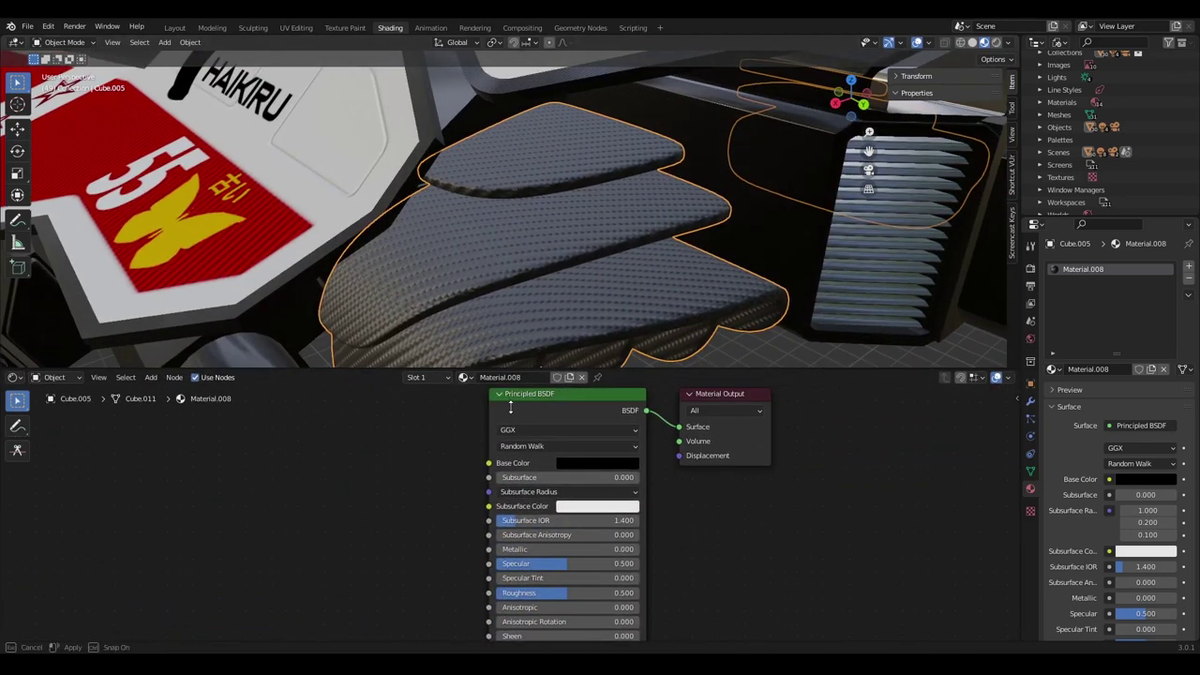
{"action": "left_click_drag", "start_coordinate": [514, 365], "coordinate": [513, 420]}
{"action": "middle_click_drag", "start_coordinate": [536, 394], "coordinate": [533, 356], "text": "shift"}
{"action": "middle_click_drag", "start_coordinate": [526, 578], "coordinate": [479, 538]}
{"action": "key", "text": "Return"}
Set the panel material's clearcoat to 1 and inspect the glossy reflections from several angles.
{"action": "mouse_move", "coordinate": [635, 183]}
{"action": "middle_mouse_down"}
{"action": "mouse_move", "coordinate": [634, 243]}
{"action": "mouse_move", "coordinate": [610, 188]}
{"action": "middle_mouse_up"}
{"action": "middle_click_drag", "start_coordinate": [519, 635], "coordinate": [520, 532]}
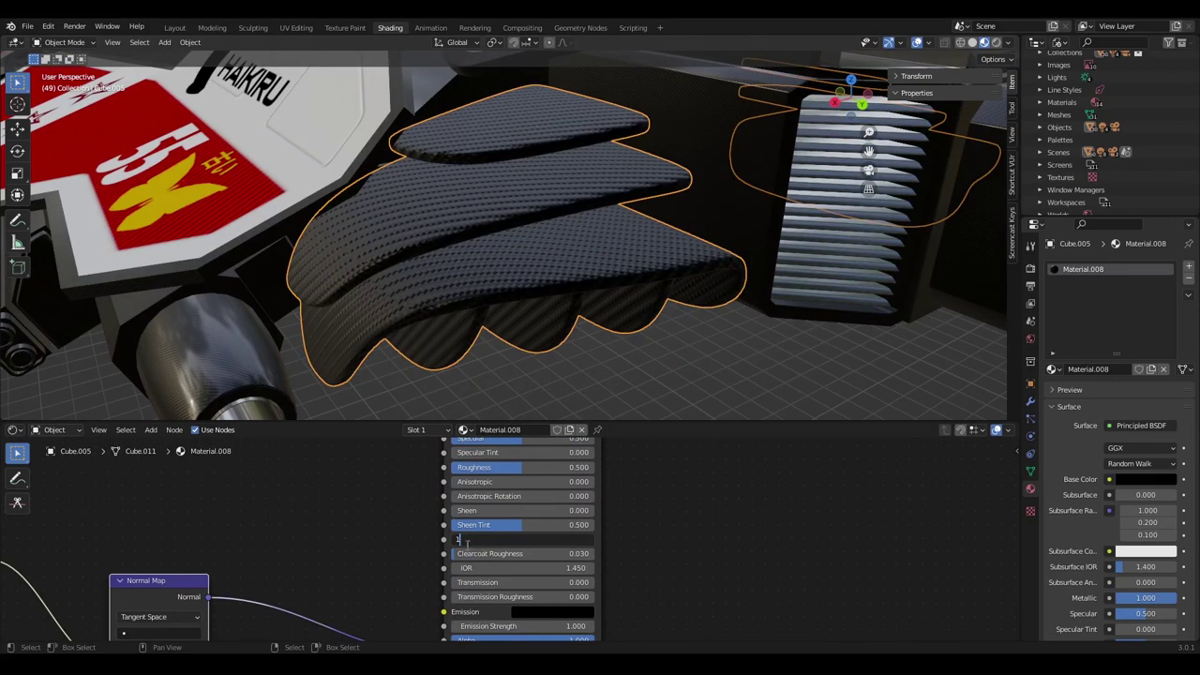
{"action": "key", "text": "Return"}
{"action": "middle_click_drag", "start_coordinate": [550, 303], "coordinate": [605, 223]}
{"action": "middle_click_drag", "start_coordinate": [595, 318], "coordinate": [590, 348]}
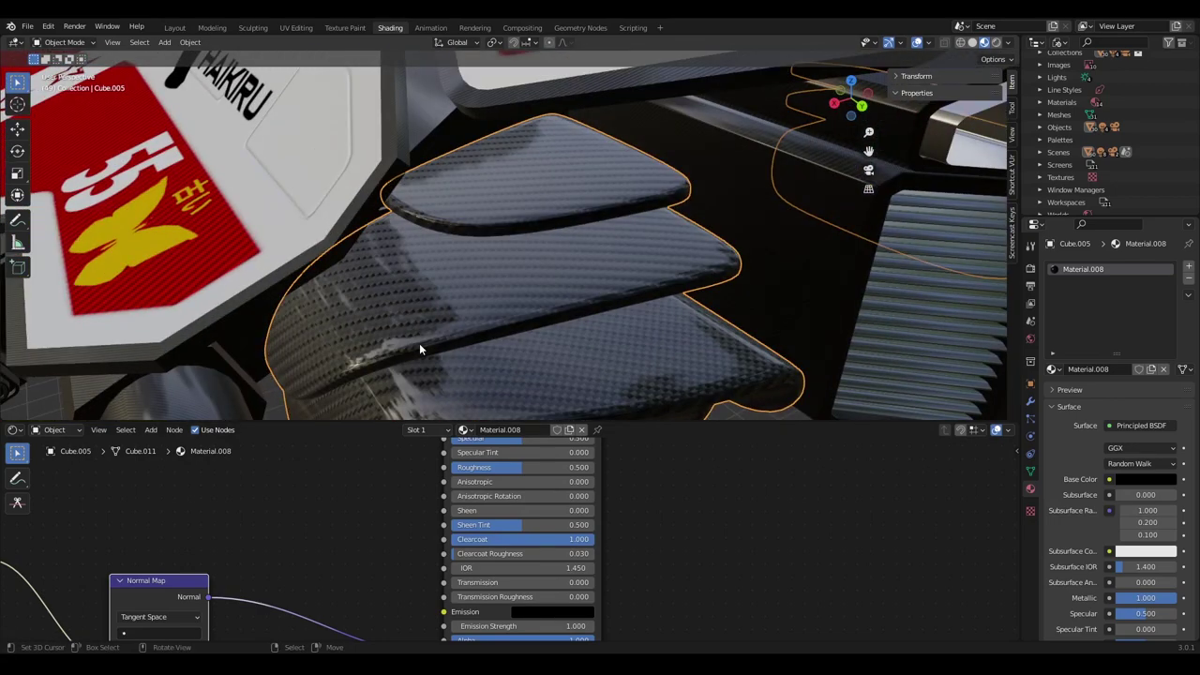
{"action": "middle_click_drag", "start_coordinate": [419, 349], "coordinate": [435, 330]}
{"action": "middle_click_drag", "start_coordinate": [532, 208], "coordinate": [412, 278]}
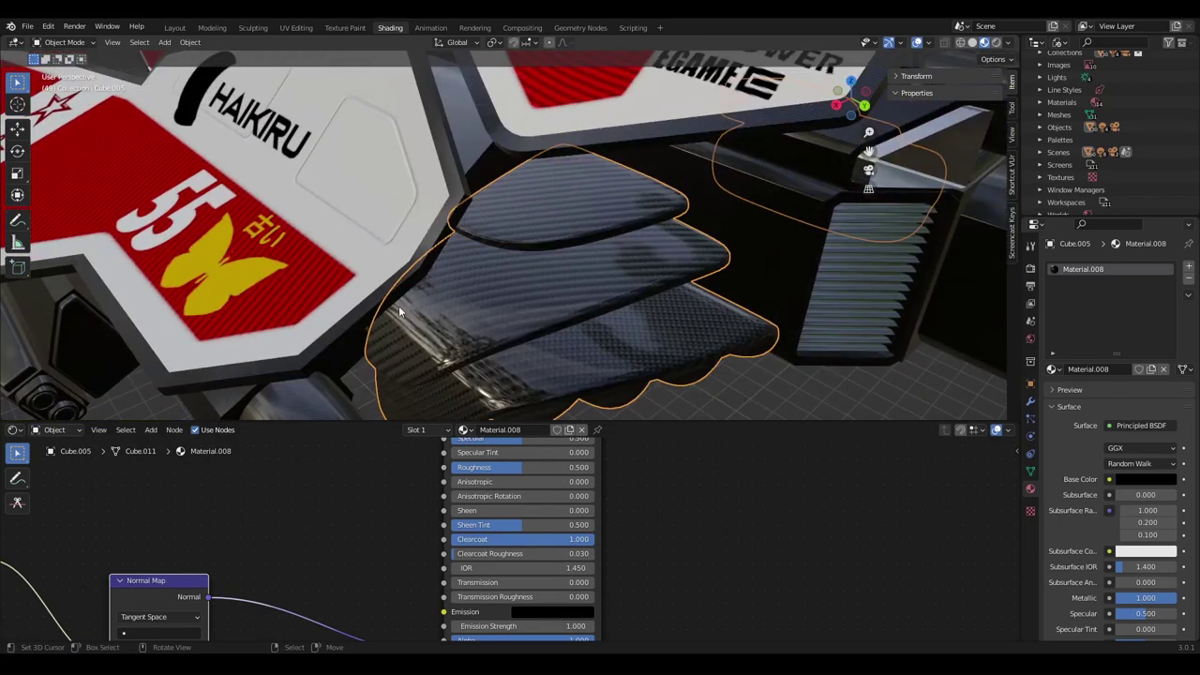
{"action": "middle_click_drag", "start_coordinate": [608, 260], "coordinate": [504, 306]}
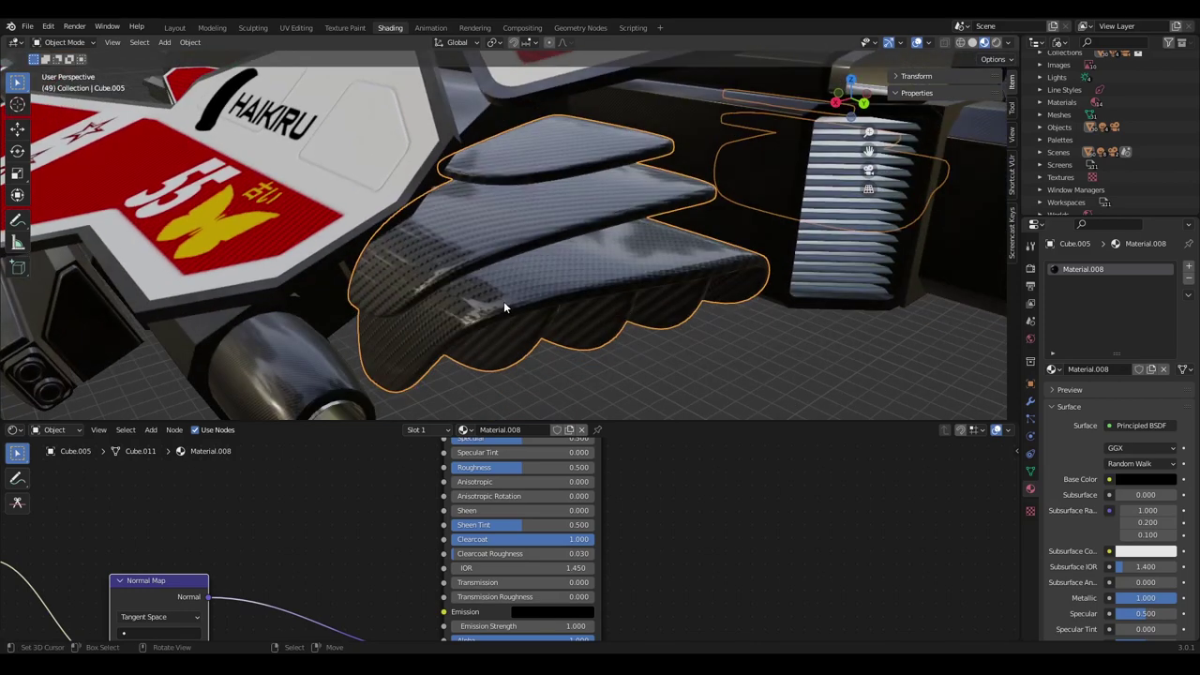
Set the clearcoat roughness to 0.1 and check the reflections on the panel.
{"action": "left_click", "coordinate": [507, 553]}
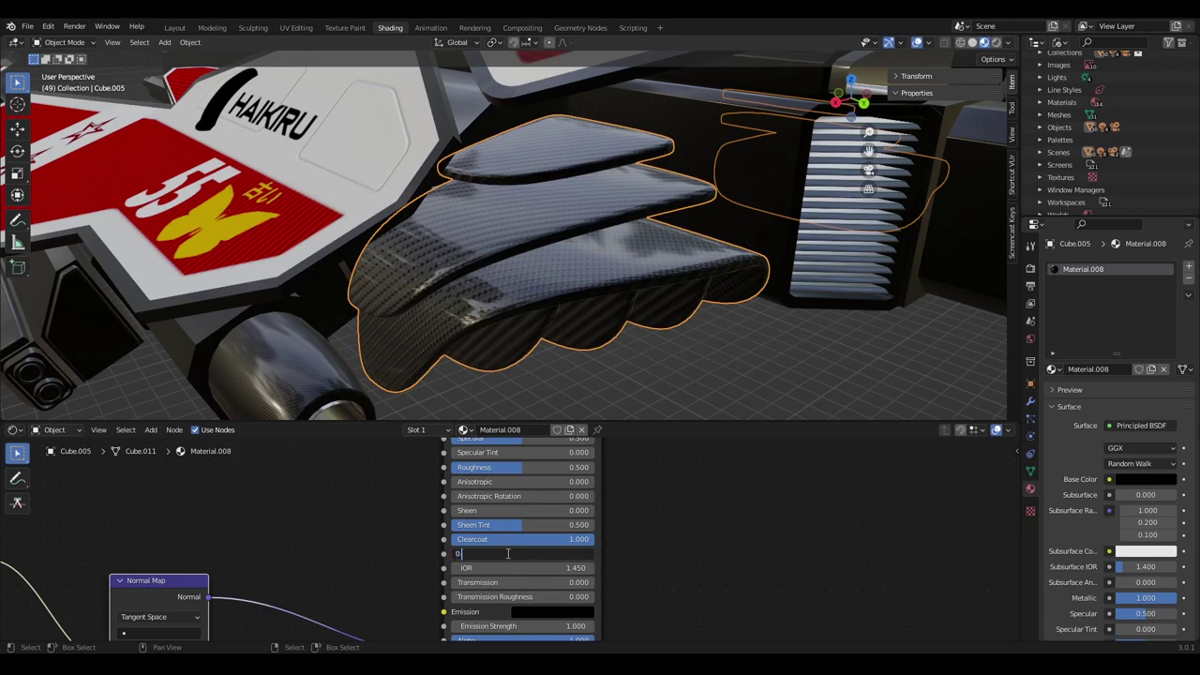
{"action": "key", "text": "Return"}
{"action": "middle_click_drag", "start_coordinate": [557, 260], "coordinate": [473, 310]}
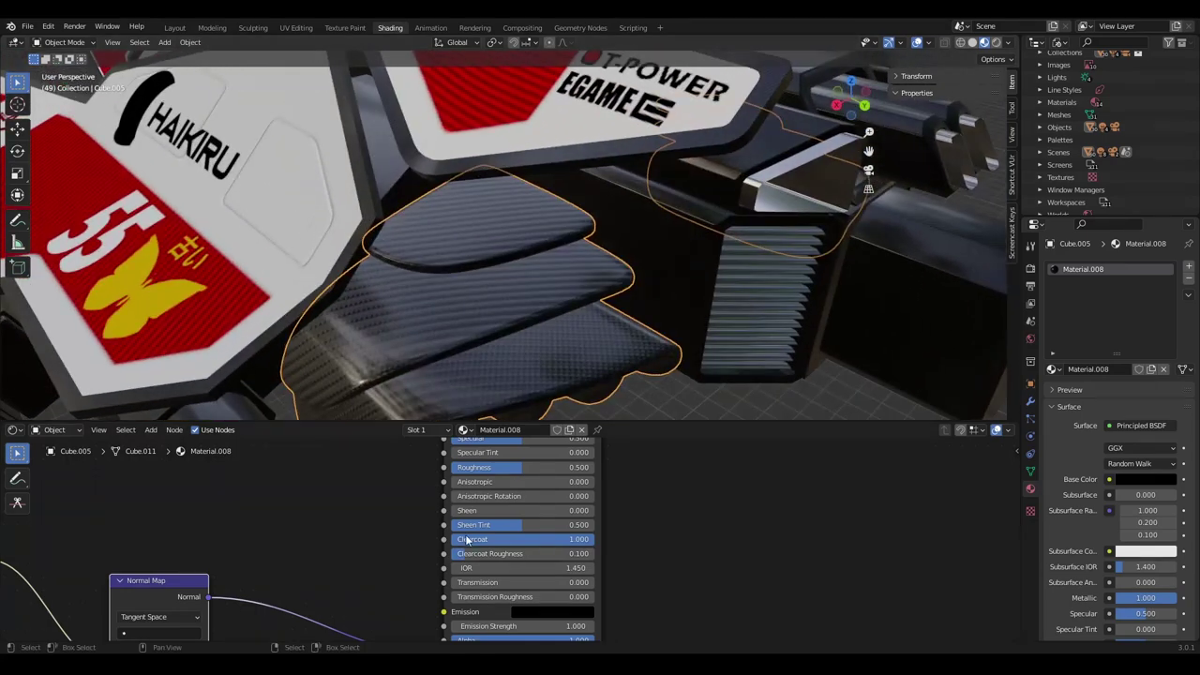
Lower the panel material's roughness to about 0.37 and its specular to about 0.11.
{"action": "scroll", "coordinate": [486, 515], "scroll_direction": "up", "scroll_amount": 2, "text": "shift"}
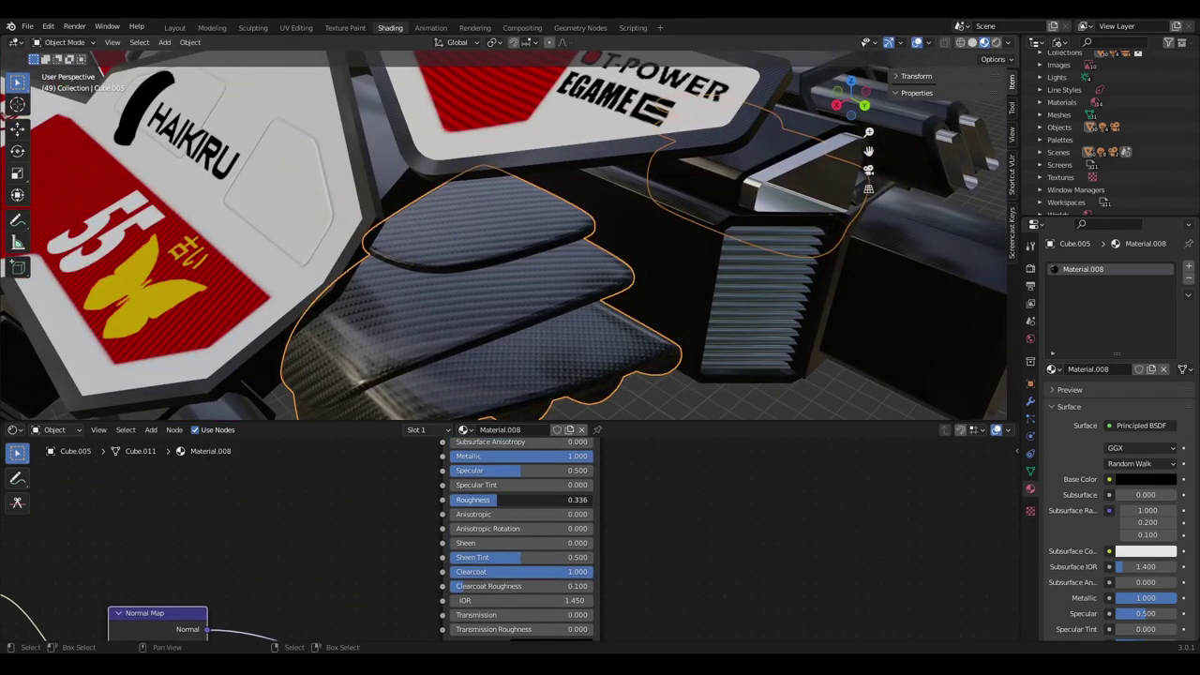
{"action": "left_click_drag", "start_coordinate": [505, 500], "coordinate": [452, 500]}
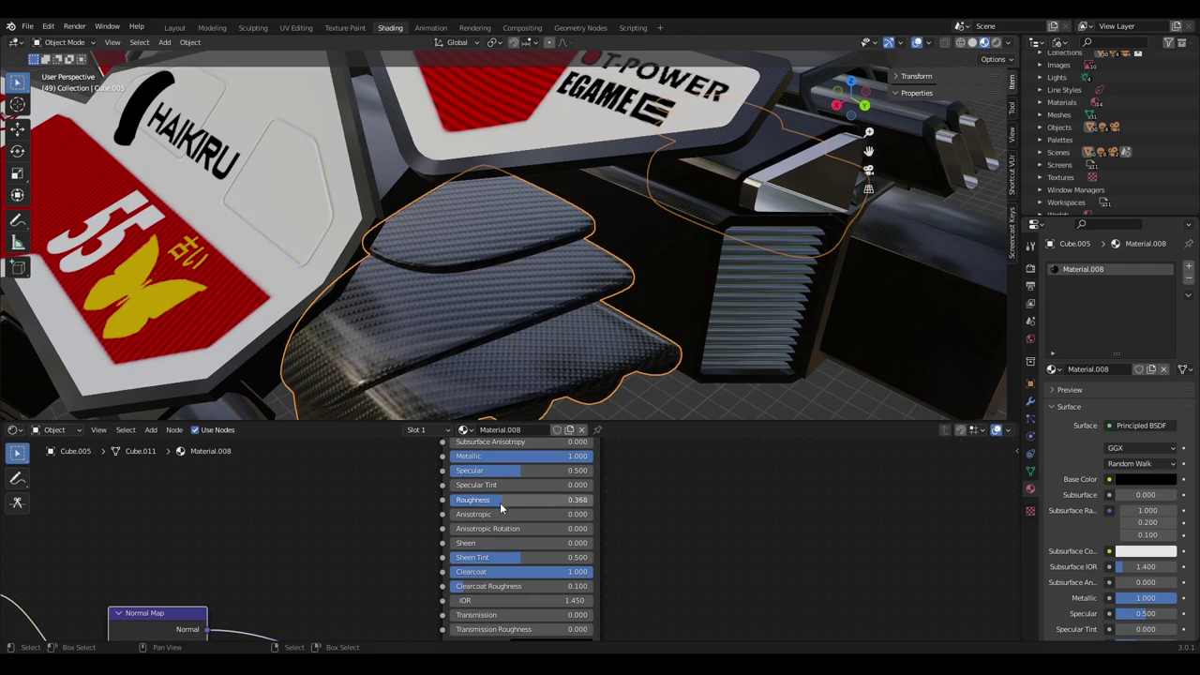
{"action": "middle_click_drag", "start_coordinate": [537, 489], "coordinate": [568, 556]}
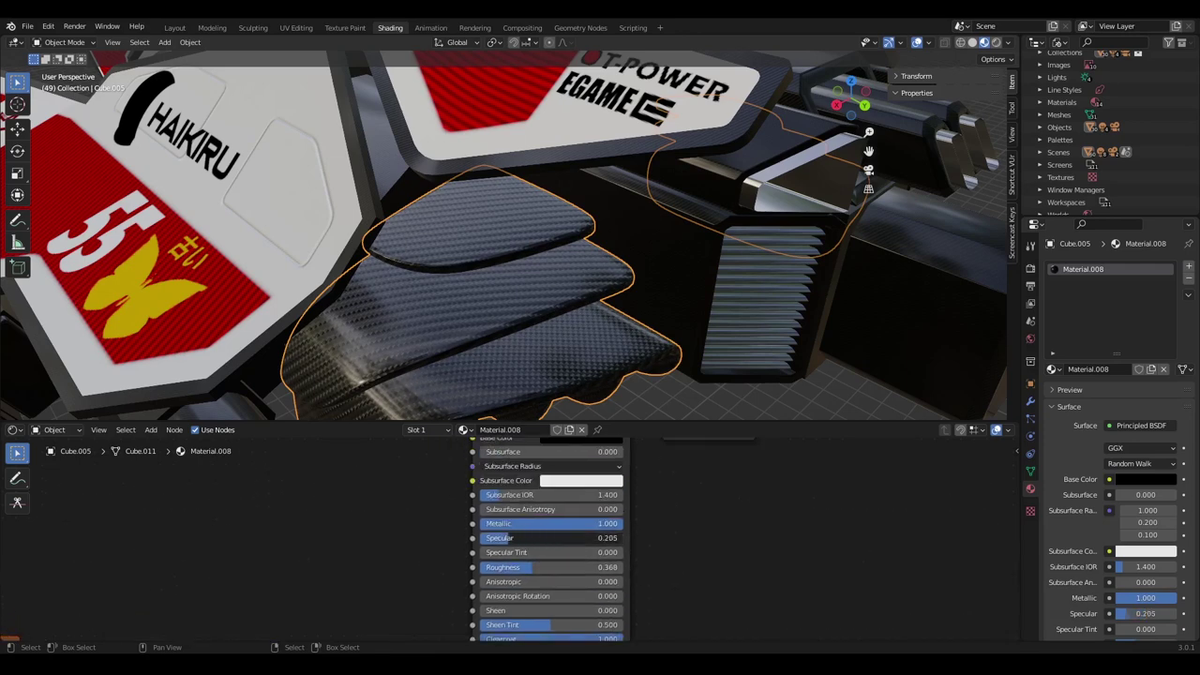
{"action": "left_click_drag", "start_coordinate": [511, 539], "coordinate": [480, 538]}
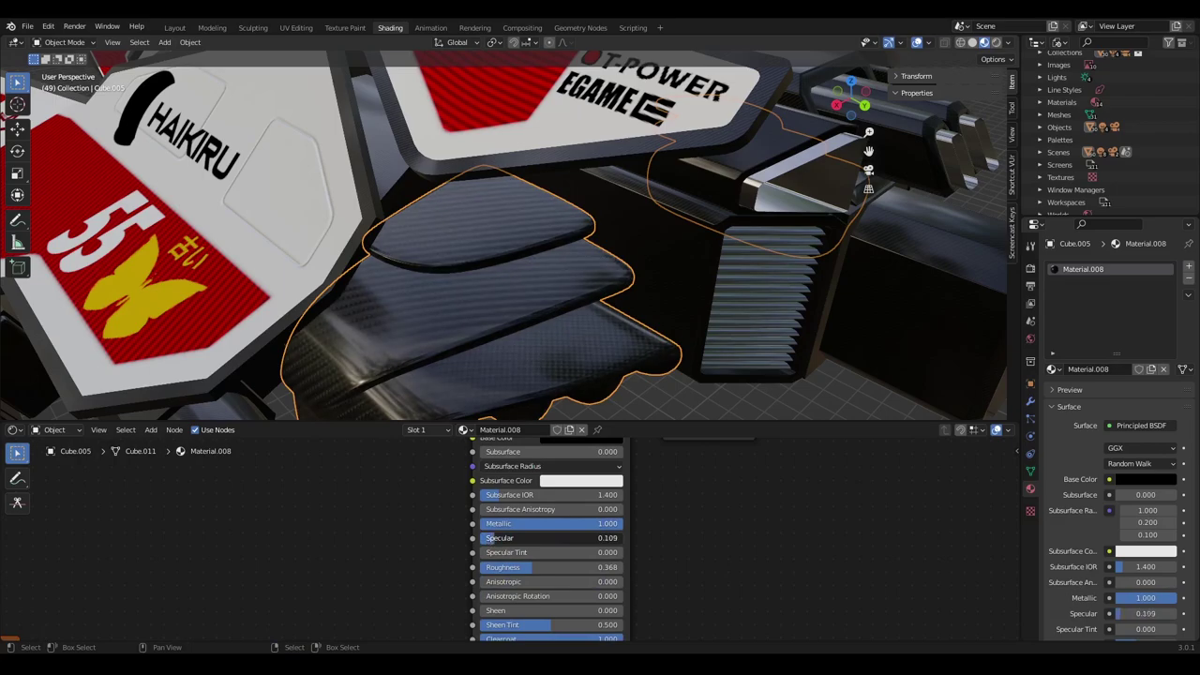
Set the Mapping node's scale to 3 on X, Y and Z and view the finer weave on the panel.
{"action": "middle_click_drag", "start_coordinate": [533, 350], "coordinate": [569, 319]}
{"action": "scroll", "coordinate": [419, 530], "scroll_direction": "down", "scroll_amount": 1}
{"action": "middle_click_drag", "start_coordinate": [367, 553], "coordinate": [478, 476]}
{"action": "middle_click_drag", "start_coordinate": [289, 546], "coordinate": [504, 501]}
{"action": "left_click", "coordinate": [317, 556]}
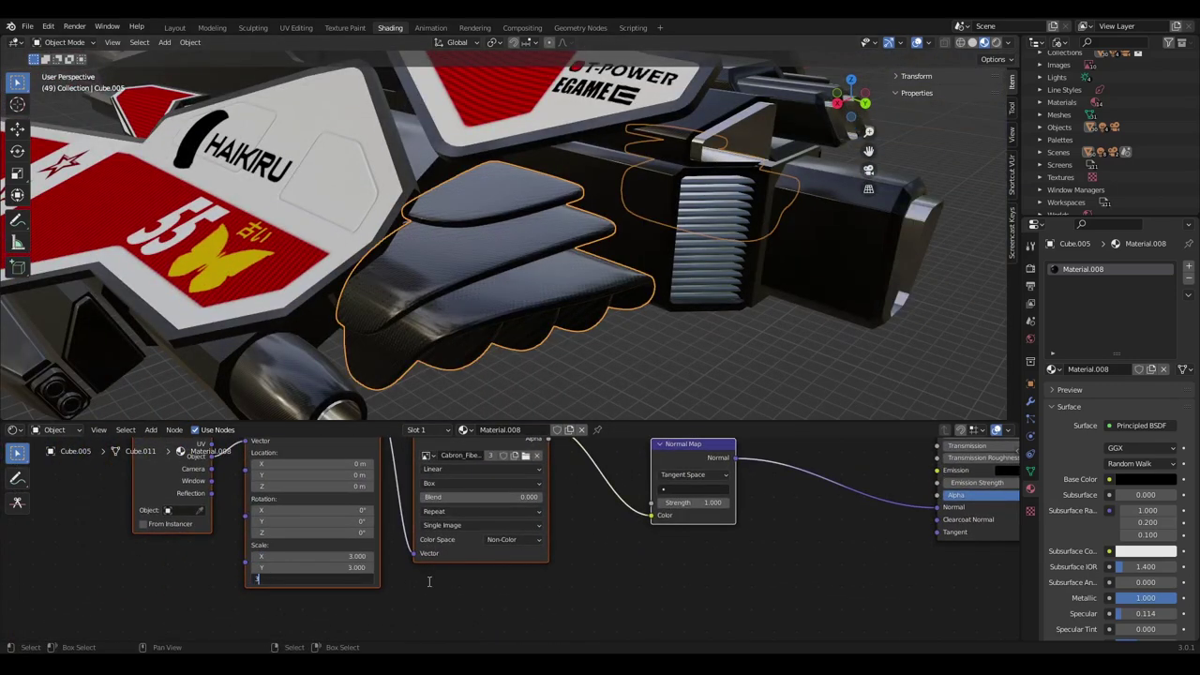
{"action": "mouse_move", "coordinate": [498, 307]}
{"action": "middle_mouse_down"}
{"action": "mouse_move", "coordinate": [538, 305]}
{"action": "mouse_move", "coordinate": [458, 282]}
{"action": "mouse_move", "coordinate": [636, 293]}
{"action": "mouse_move", "coordinate": [541, 277]}
{"action": "mouse_move", "coordinate": [461, 284]}
{"action": "mouse_move", "coordinate": [509, 291]}
{"action": "middle_mouse_up"}
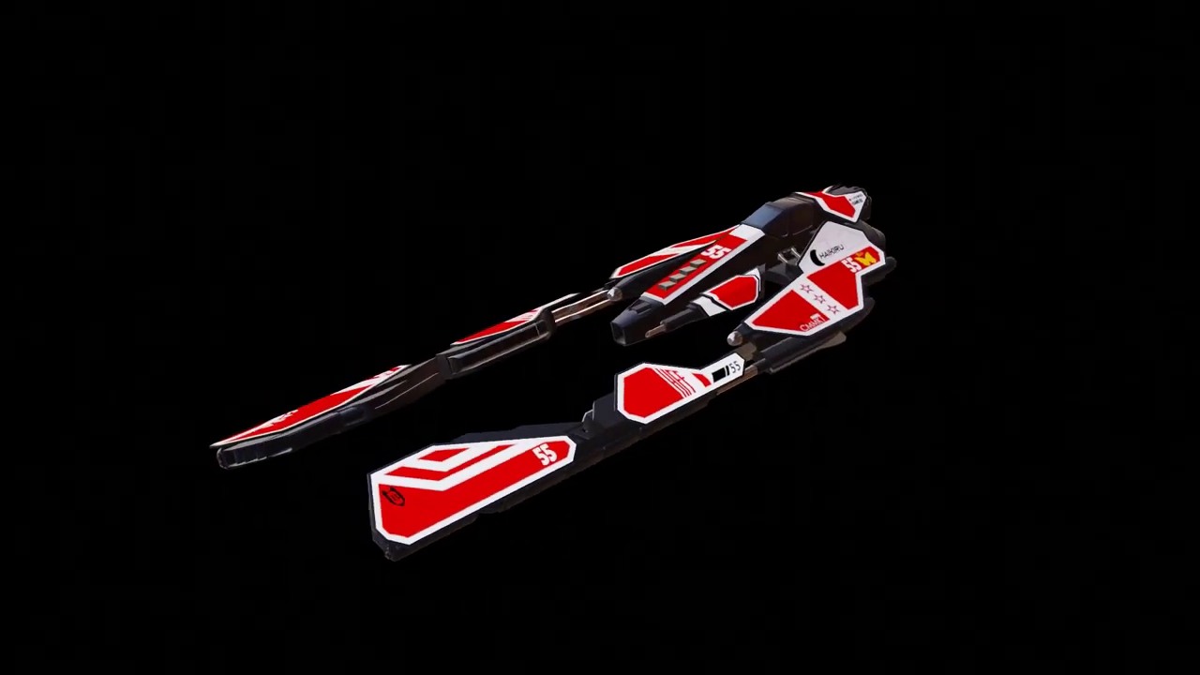